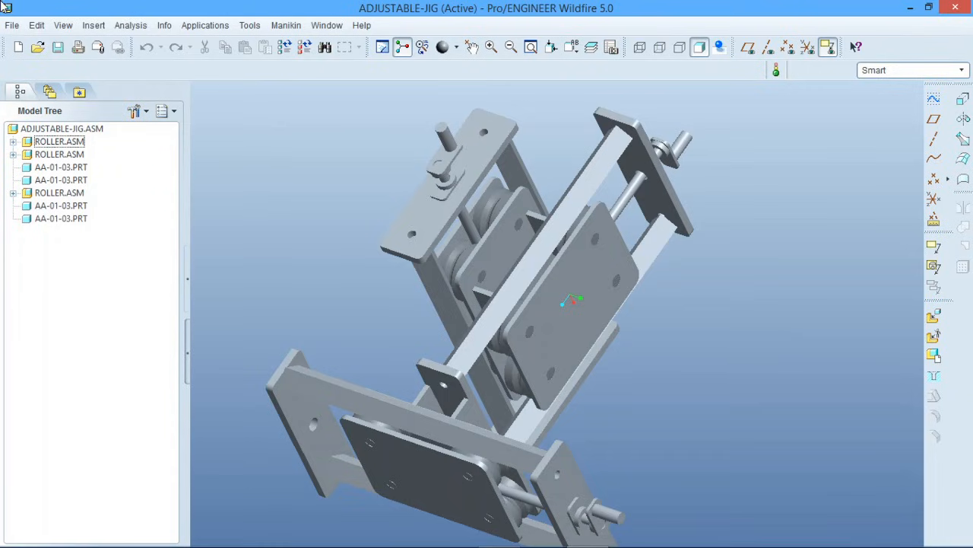
Create a new design assembly named asm0001 from the default template and display its datum planes
left_click(18, 46)
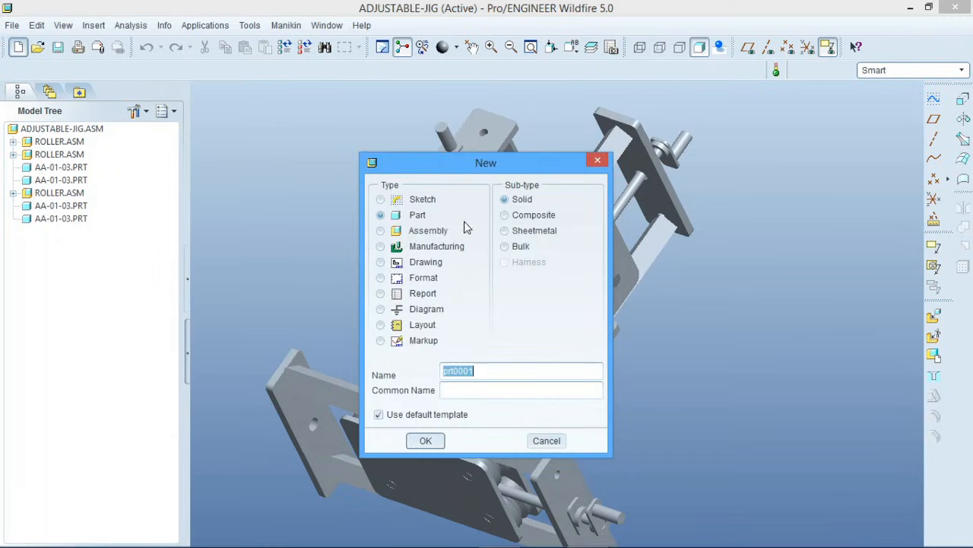
left_click(432, 232)
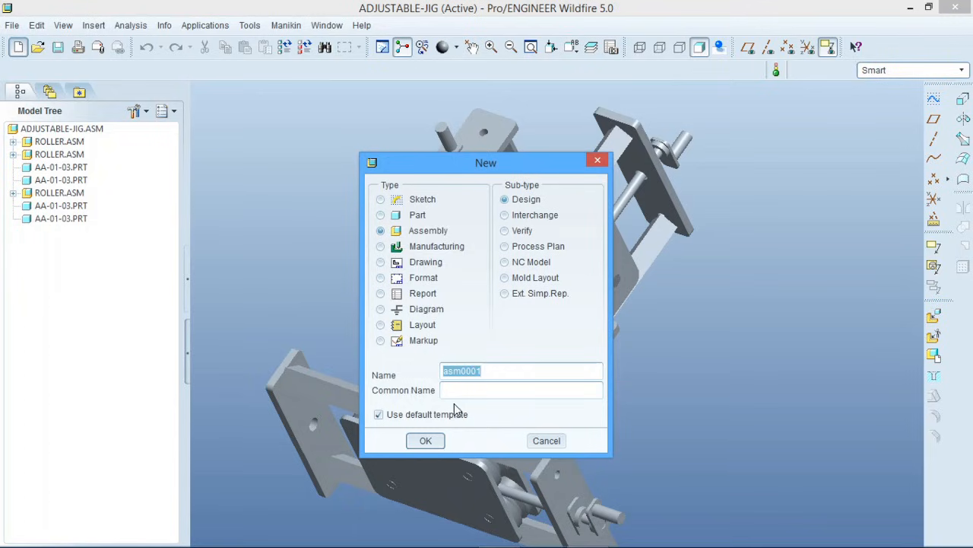
left_click(428, 440)
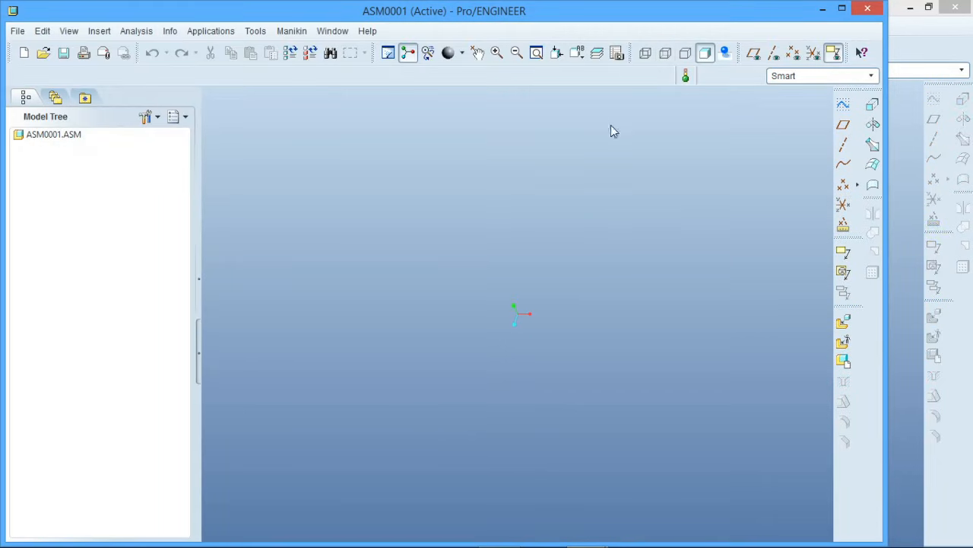
left_click(754, 52)
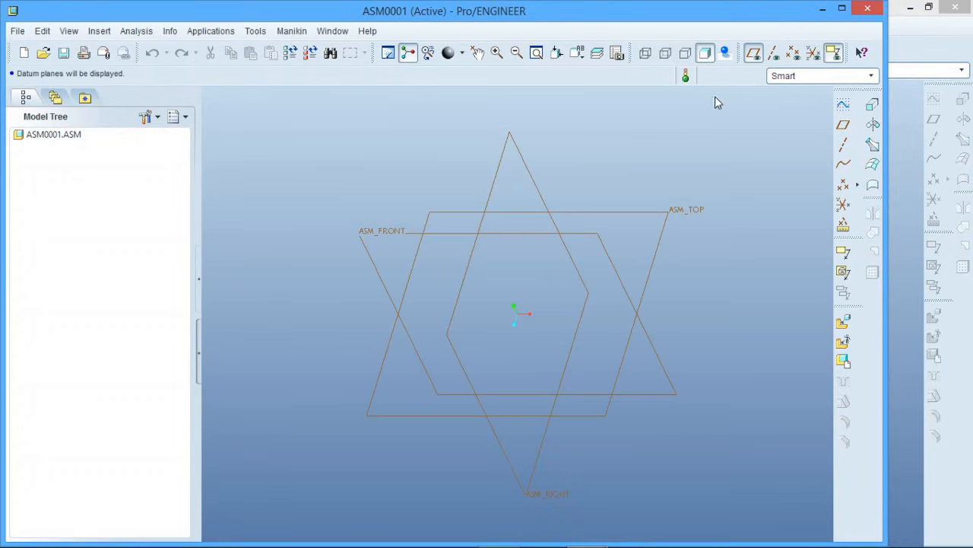
middle_click_drag(551, 212, 404, 169)
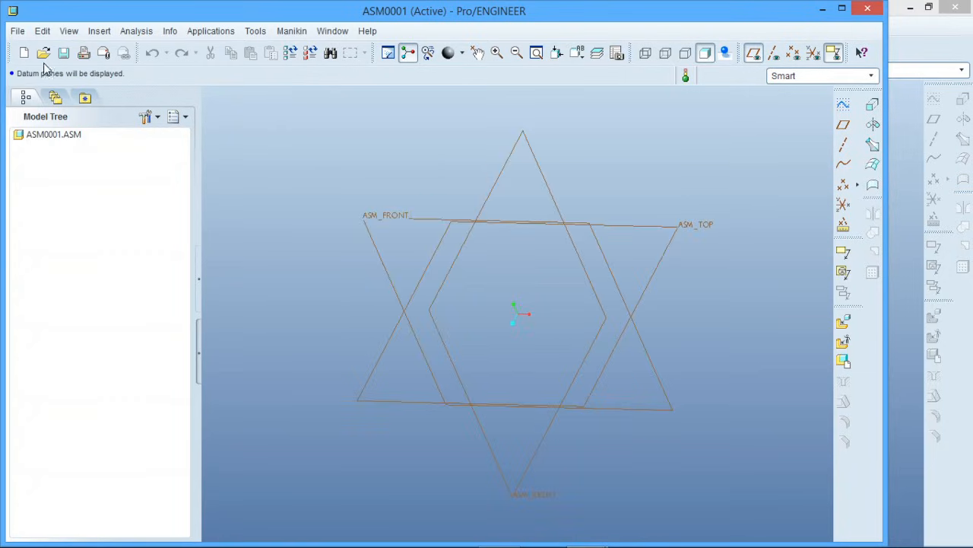
left_click(668, 245)
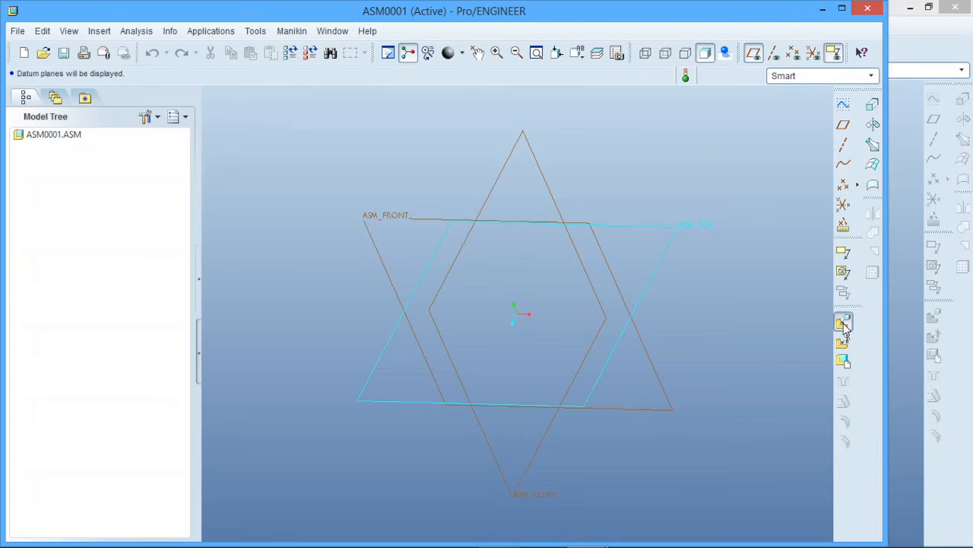
Insert the plate part aa-01-01.prt from the melco-adjustable arm folder into the assembly
left_click(843, 324)
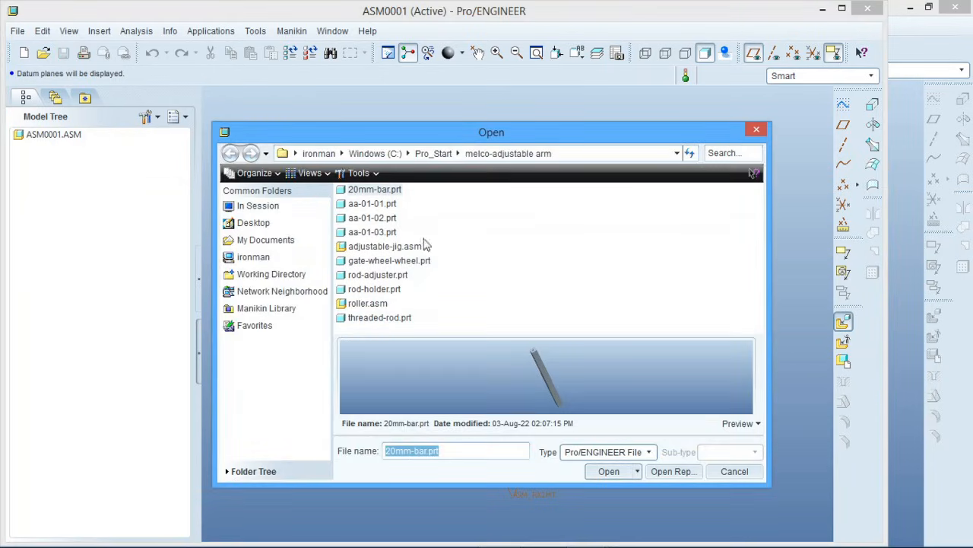
left_click(380, 204)
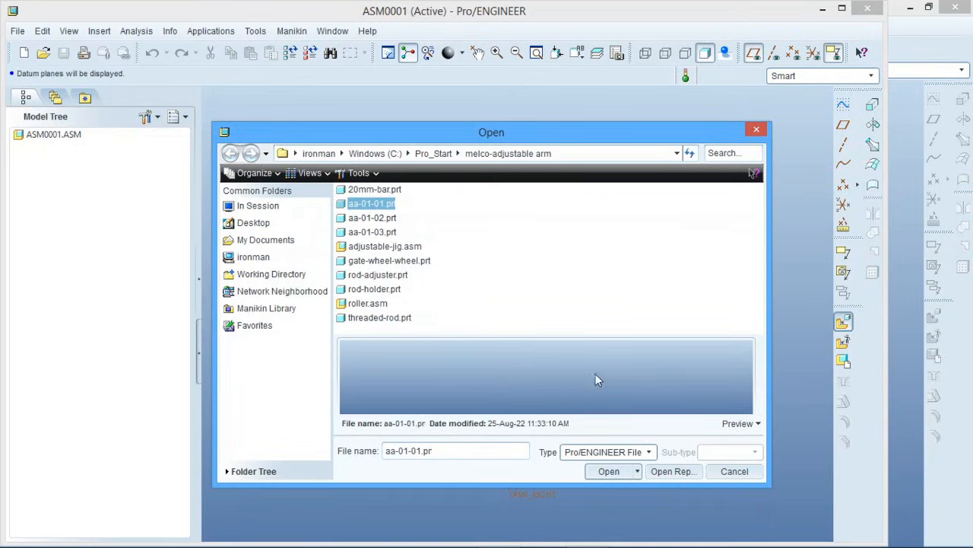
left_click(606, 472)
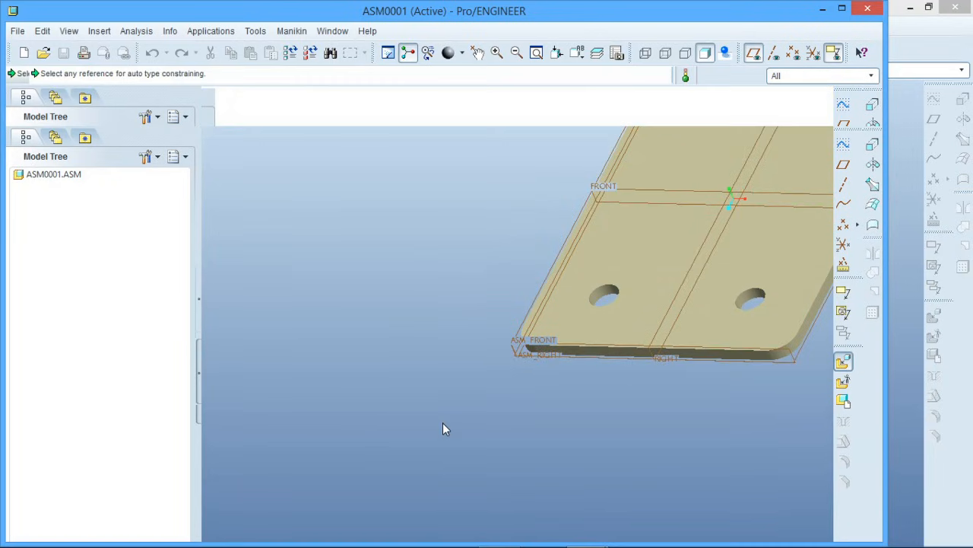
scroll(442, 423, "up", 4)
scroll(553, 310, "down", 3)
scroll(563, 304, "up", 1)
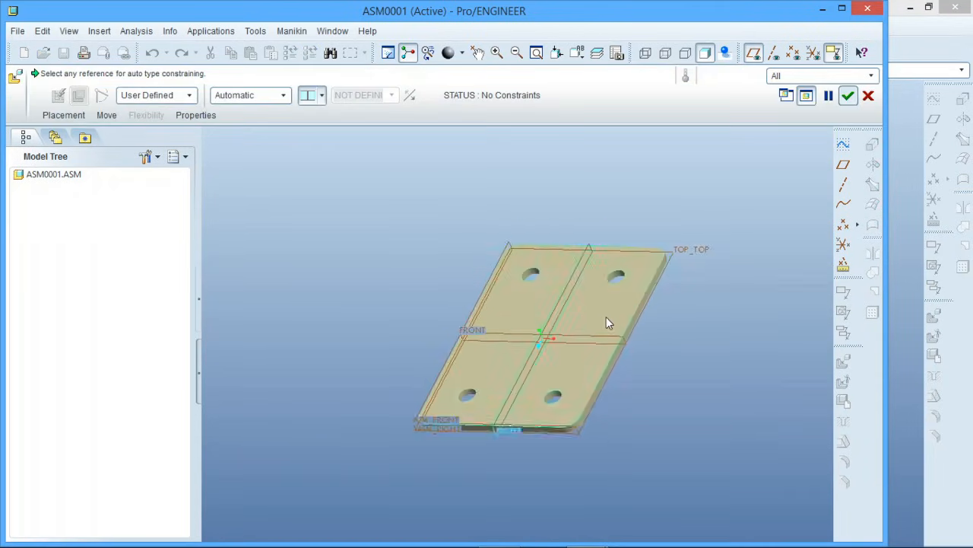
scroll(607, 321, "down", 1)
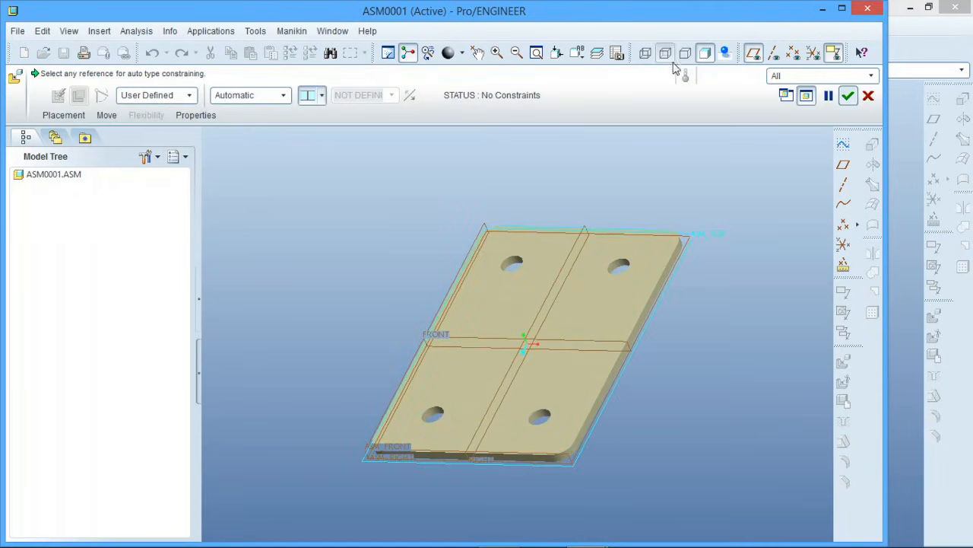
Try the Default placement constraint on the plate and undo it
left_click(284, 96)
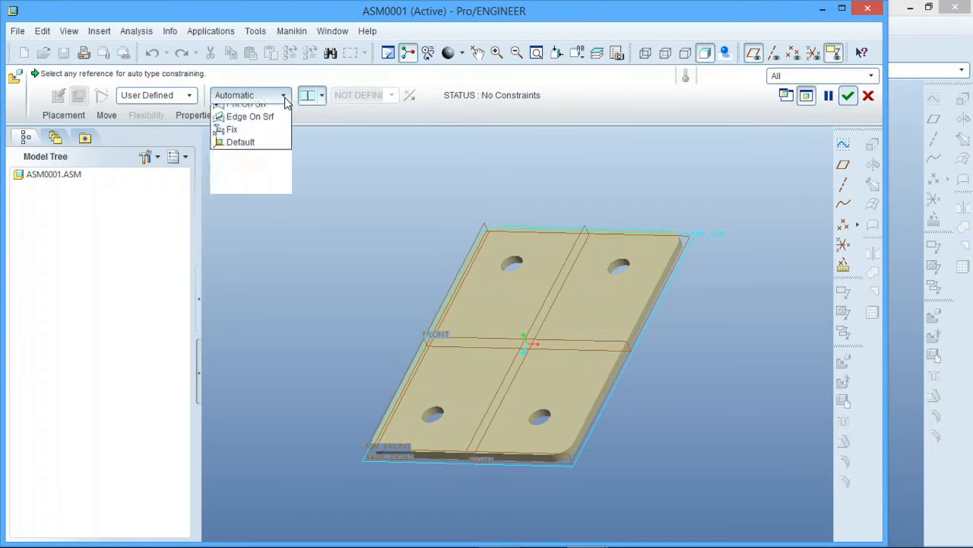
left_click(258, 239)
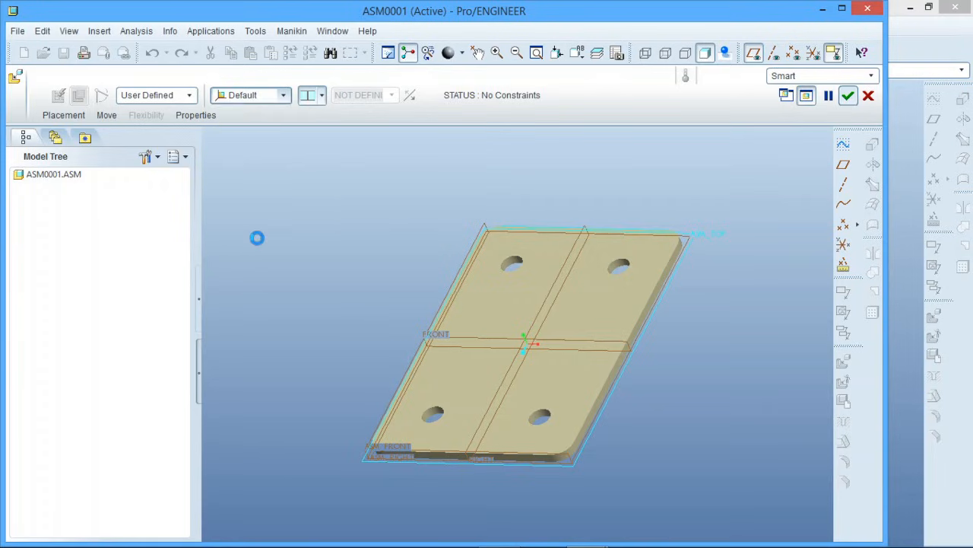
scroll(445, 348, "up", 3)
scroll(444, 343, "down", 2)
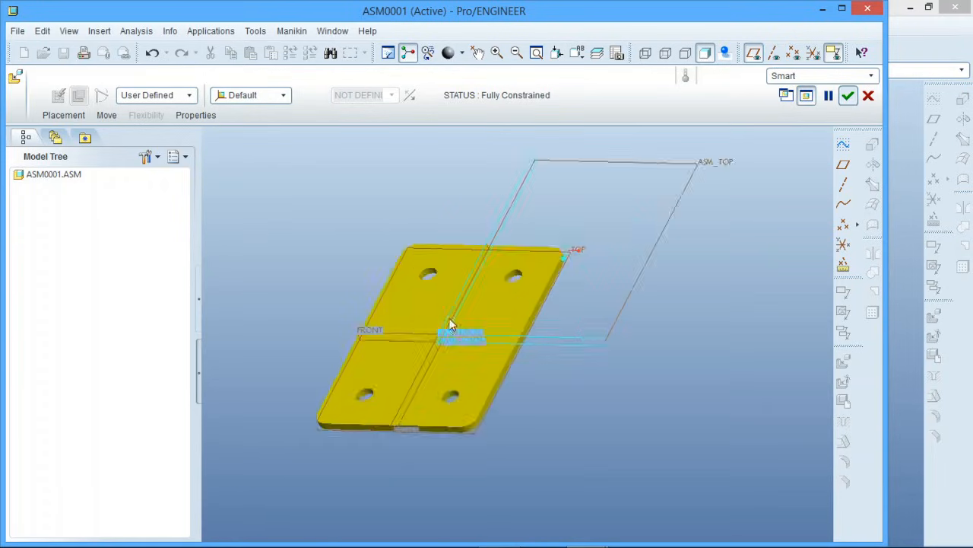
left_click(152, 53)
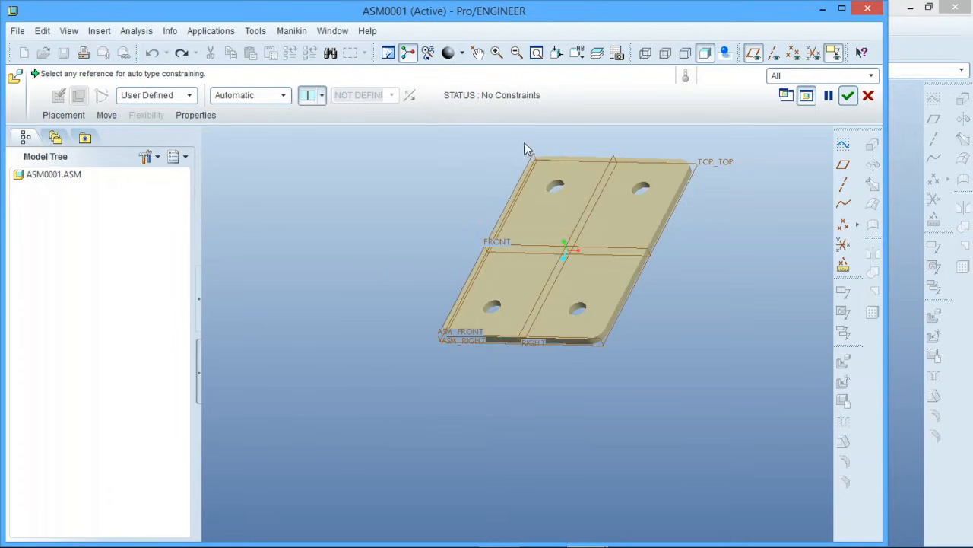
Try aligning the plate's RIGHT datum plane with ASM_RIGHT and undo the constraint
left_click(611, 157)
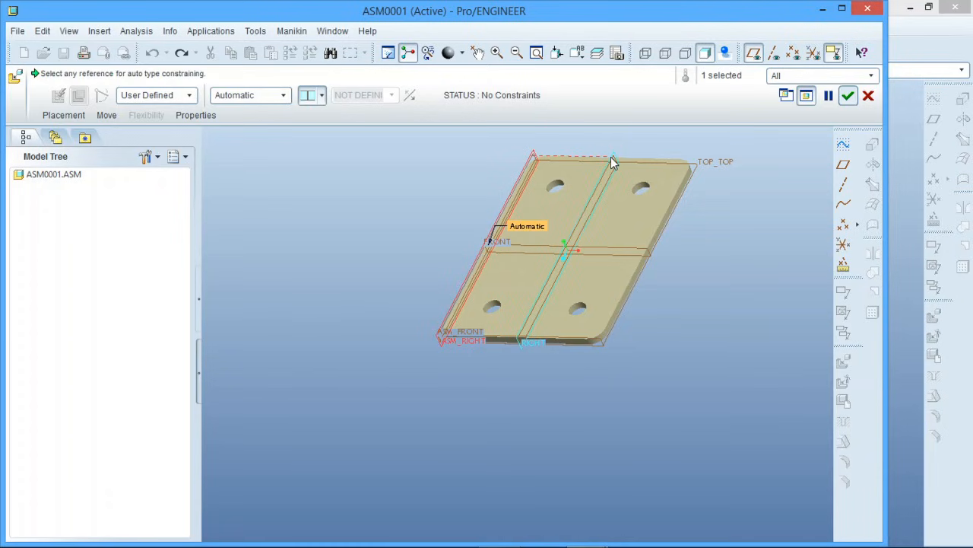
left_click(608, 157)
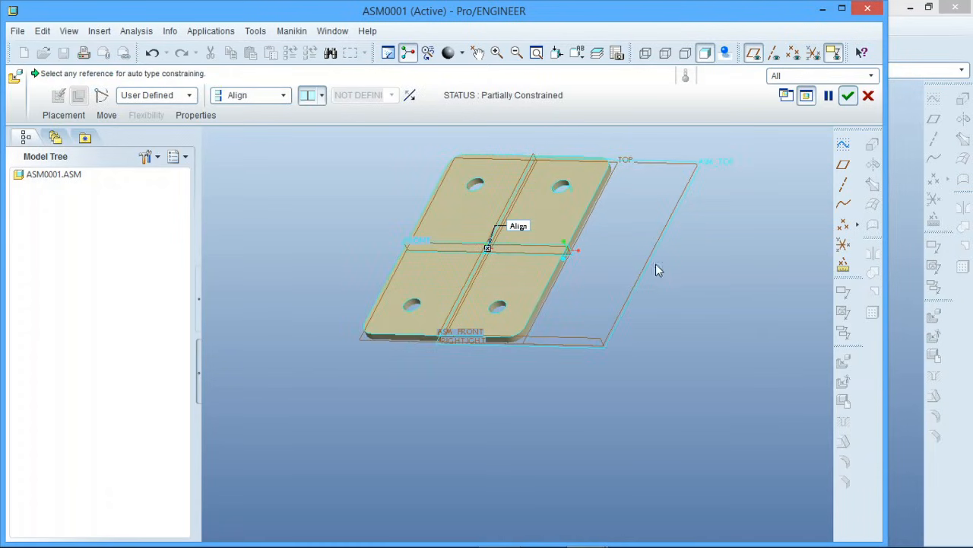
left_click(151, 54)
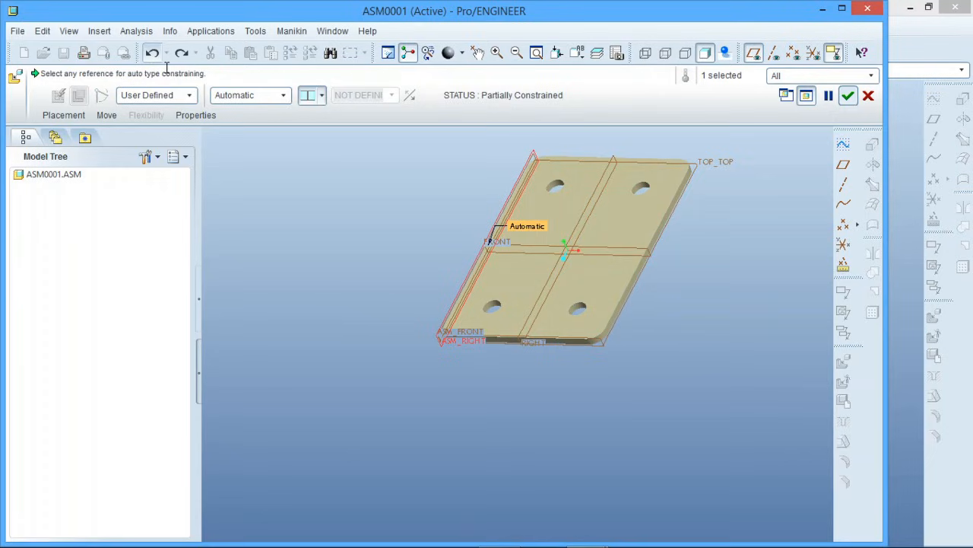
left_click(152, 55)
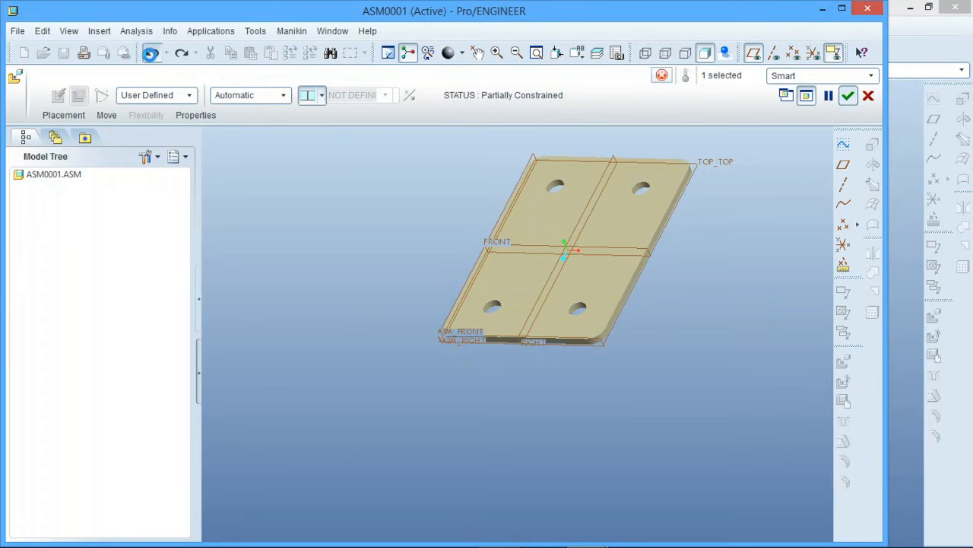
Place the plate with the Default constraint, accept the placement and hide the datum planes
left_click(283, 95)
left_click(266, 240)
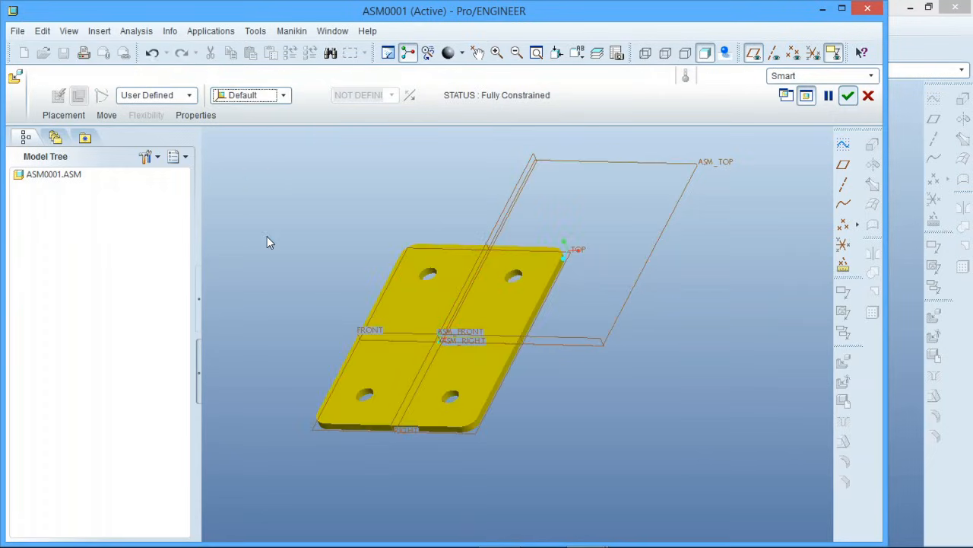
left_click(848, 95)
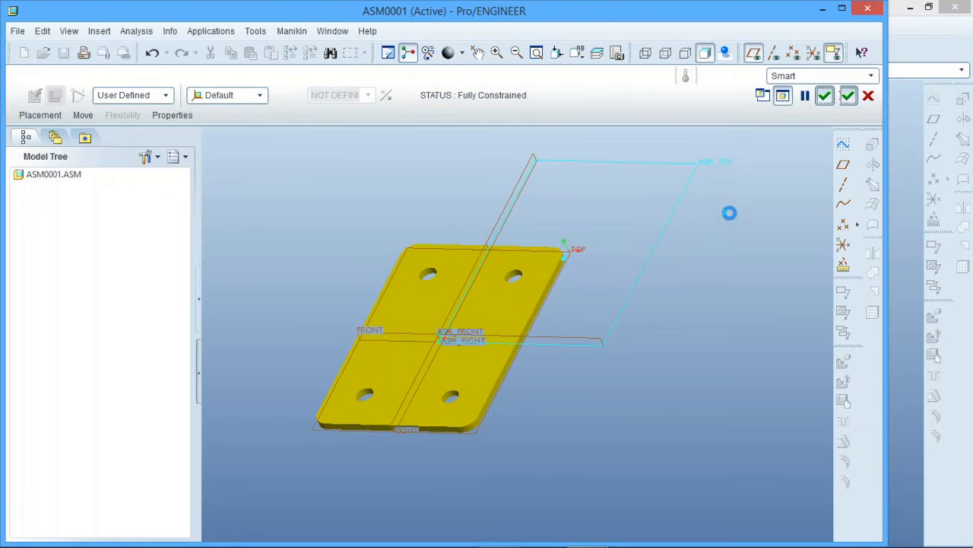
scroll(543, 328, "up", 3)
scroll(488, 345, "down", 5)
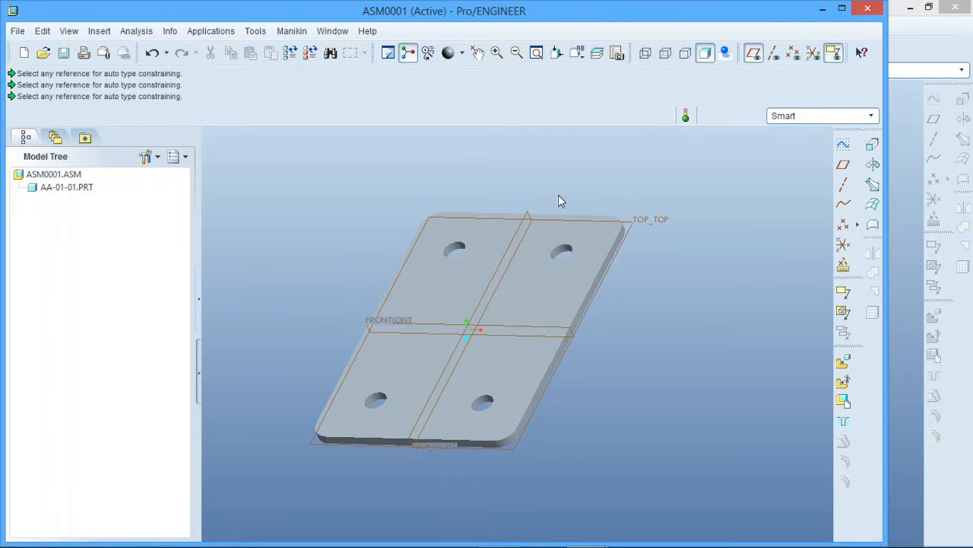
left_click(753, 52)
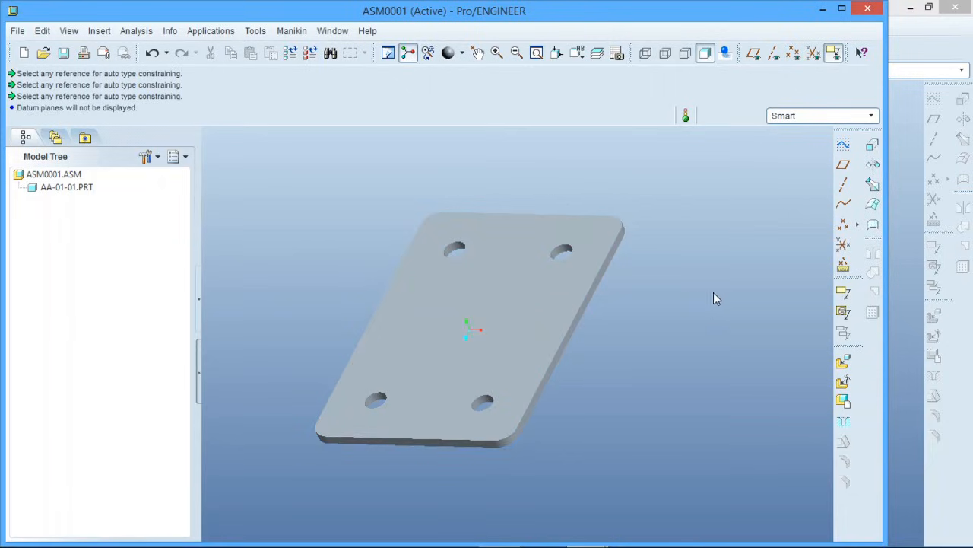
Insert the wheel part gate-wheel-wheel.prt into the assembly
left_click(843, 362)
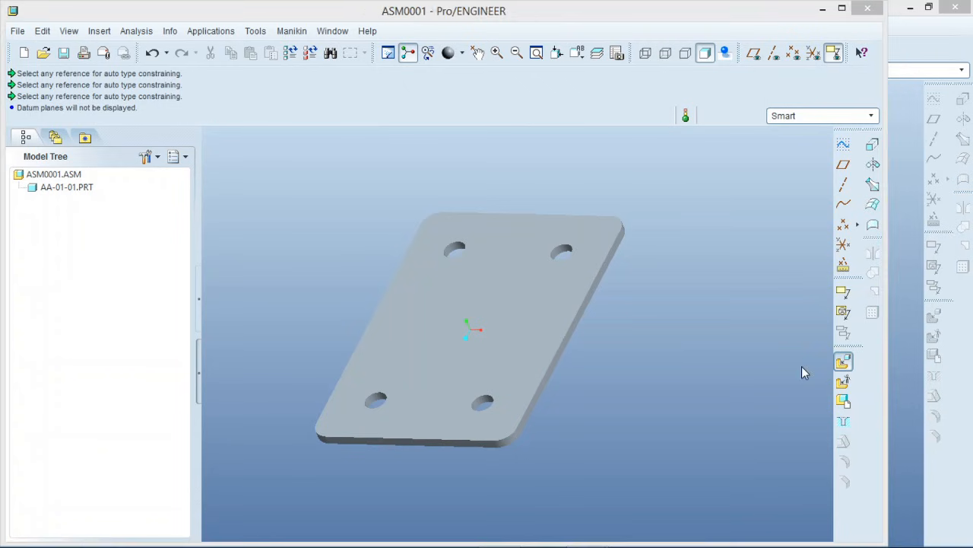
left_click(391, 263)
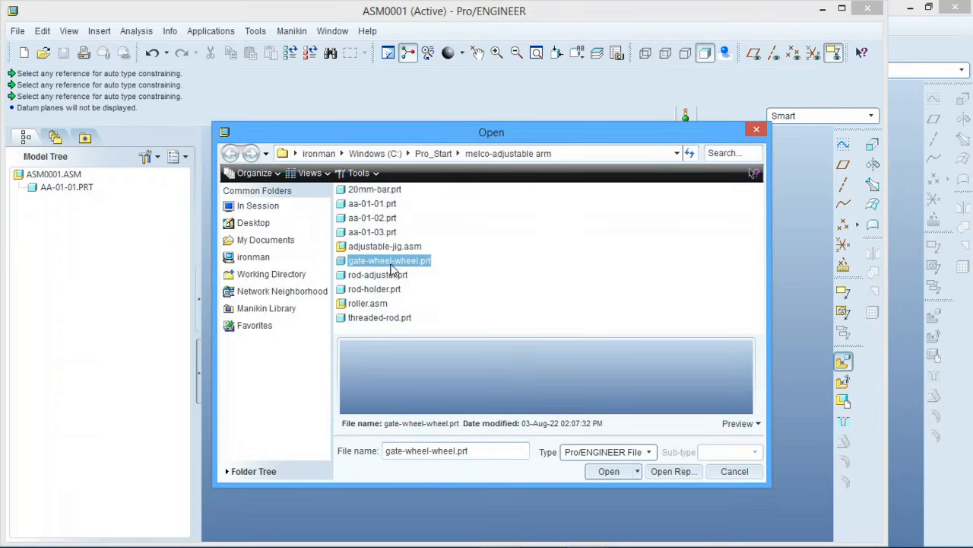
left_click(609, 471)
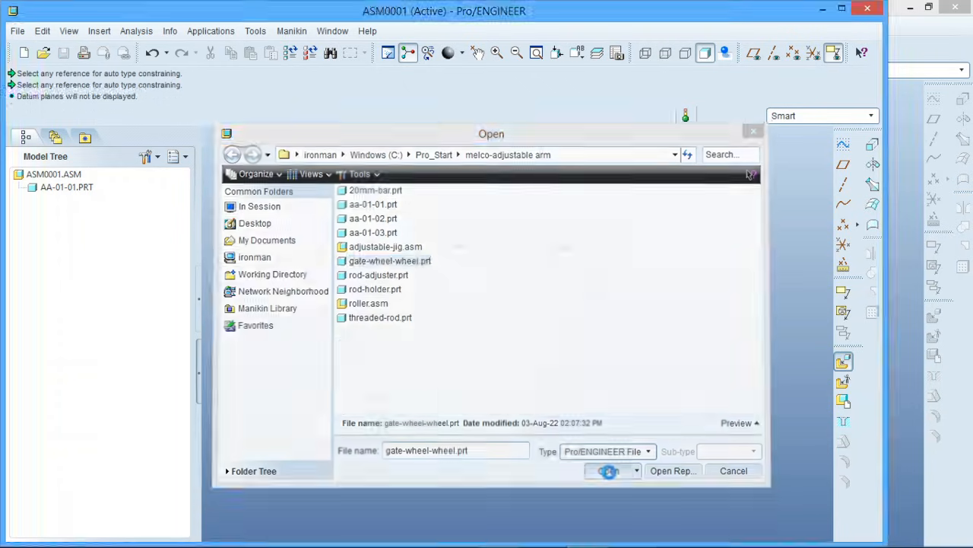
scroll(495, 276, "down", 2)
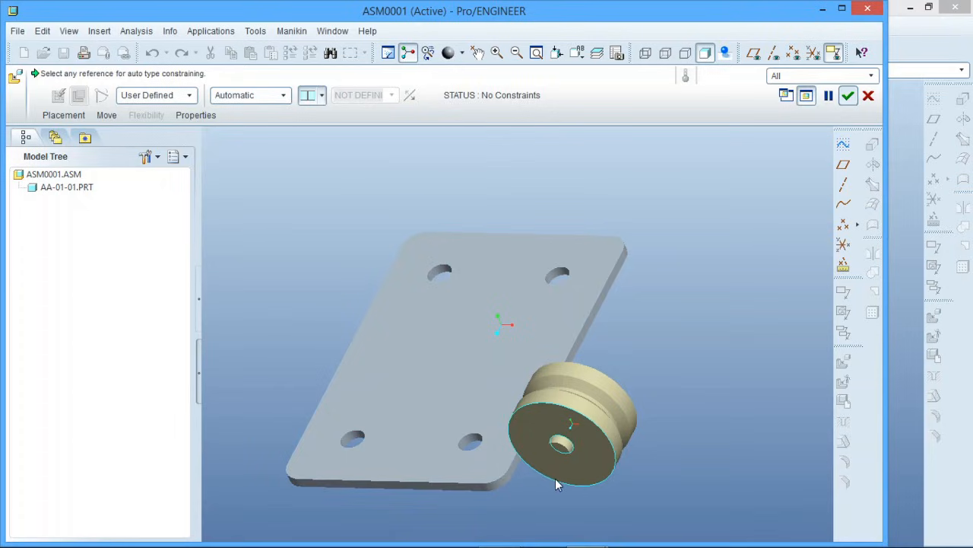
Display the datum axes and align the wheel's axis with the axis of the plate's upper-right hole
left_click(774, 53)
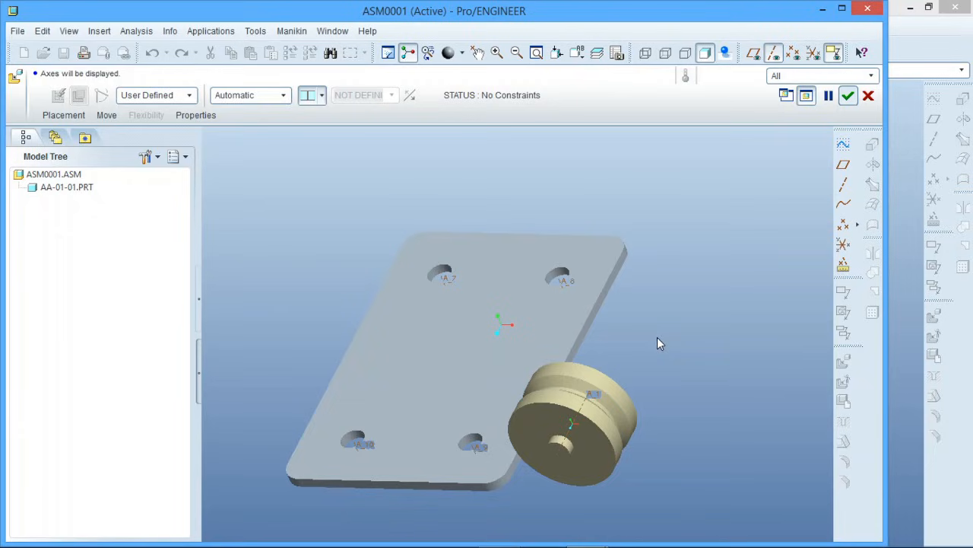
left_click(572, 437)
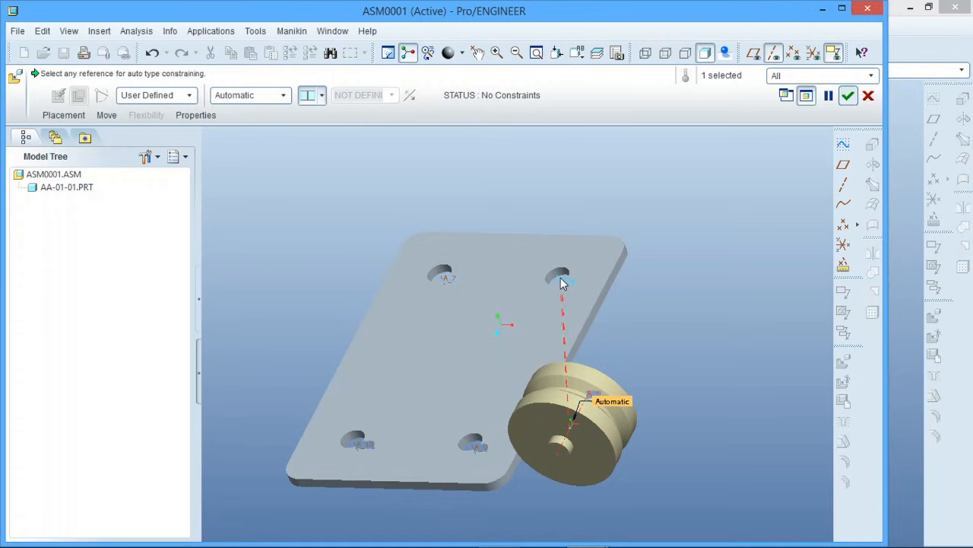
left_click(563, 283)
middle_click_drag(509, 278, 507, 271)
scroll(601, 255, "down", 3)
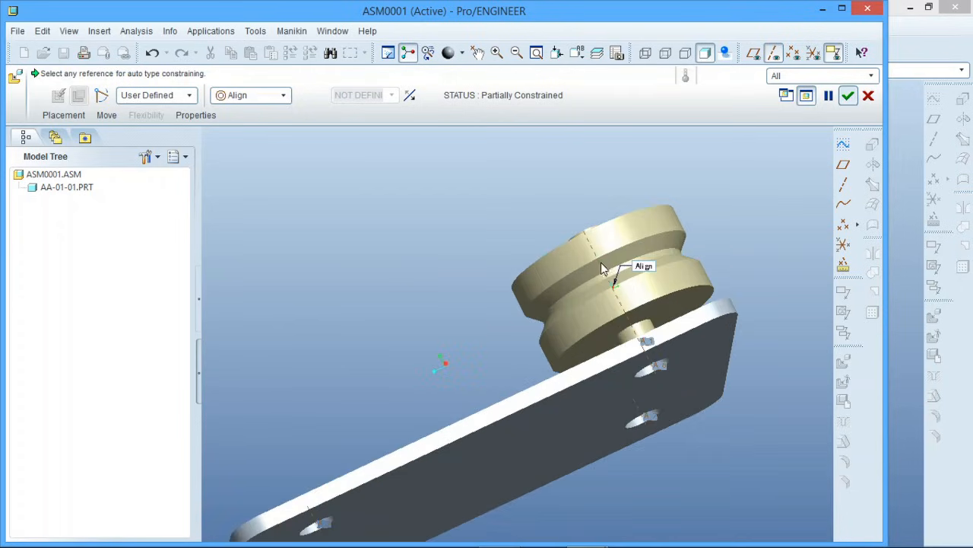
mouse_move(602, 268)
middle_mouse_down()
mouse_move(593, 256)
mouse_move(617, 277)
mouse_move(602, 270)
middle_mouse_up()
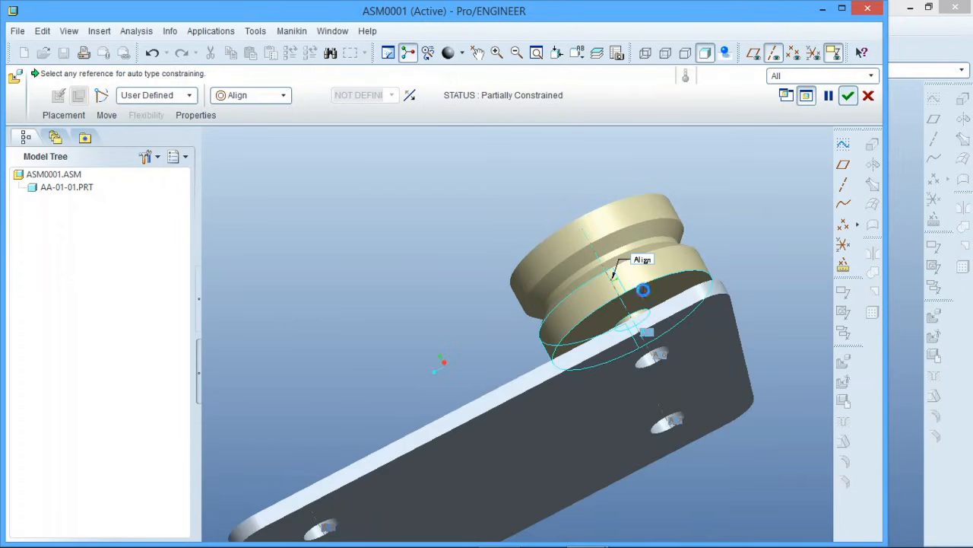
Mate the wheel's end face on the plate side with the plate's flat face
left_click(643, 290)
middle_click_drag(644, 289, 670, 306)
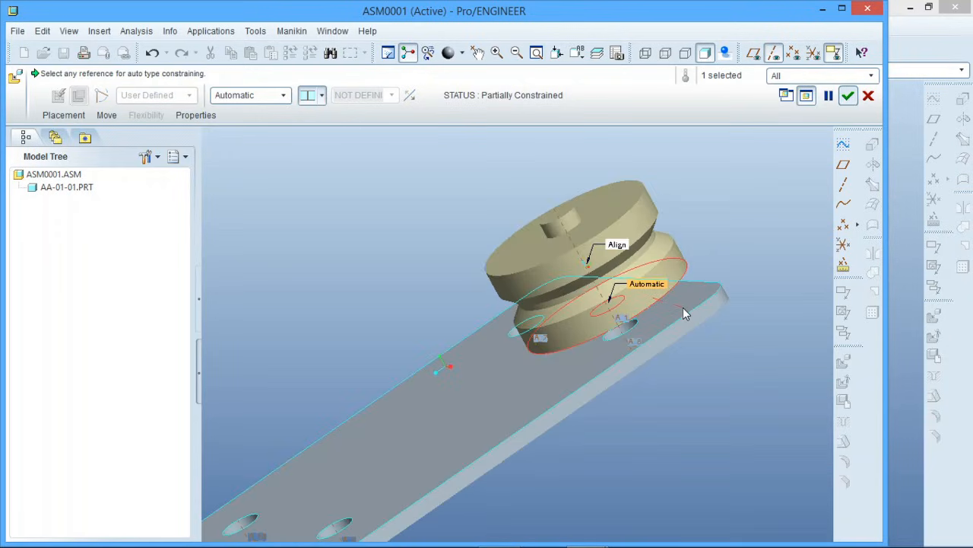
left_click(683, 312)
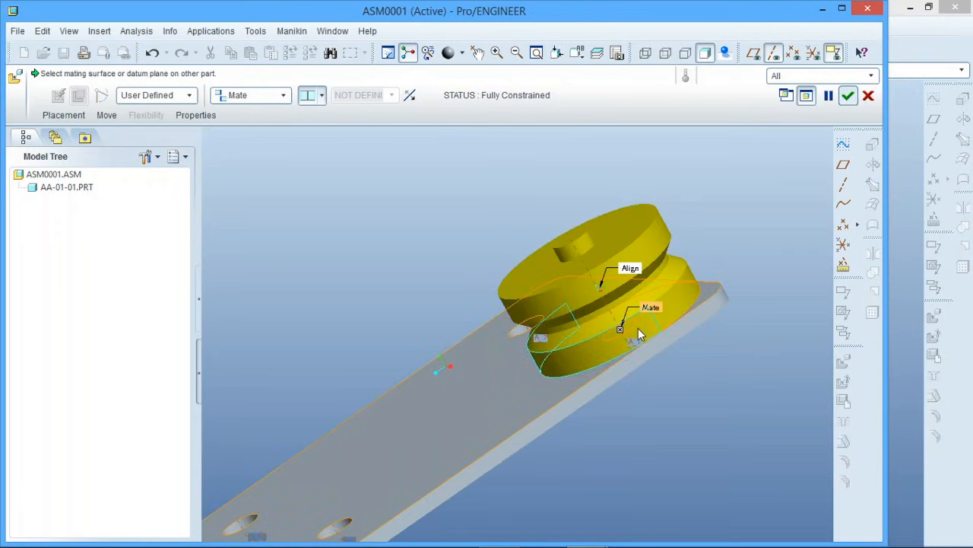
scroll(628, 342, "down", 3)
middle_click_drag(624, 346, 692, 364)
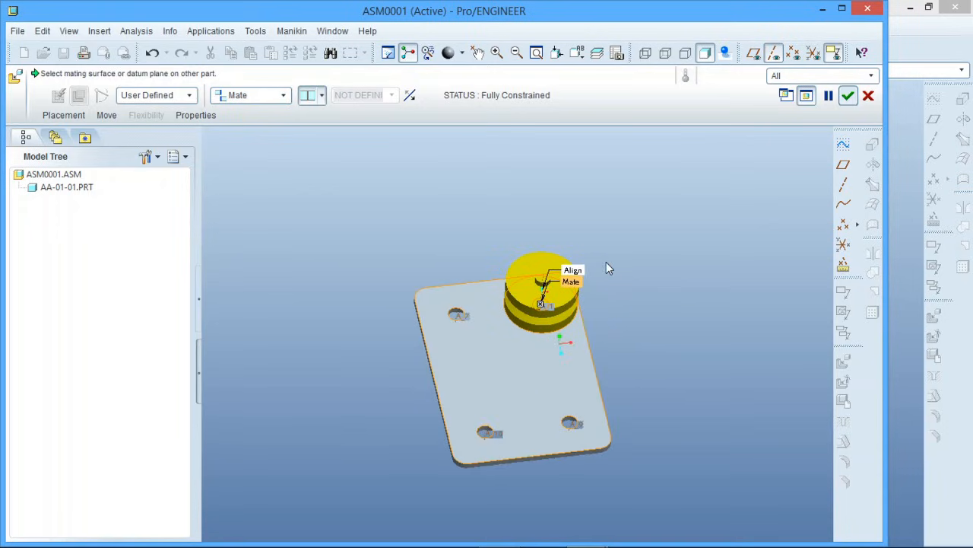
scroll(541, 290, "up", 5)
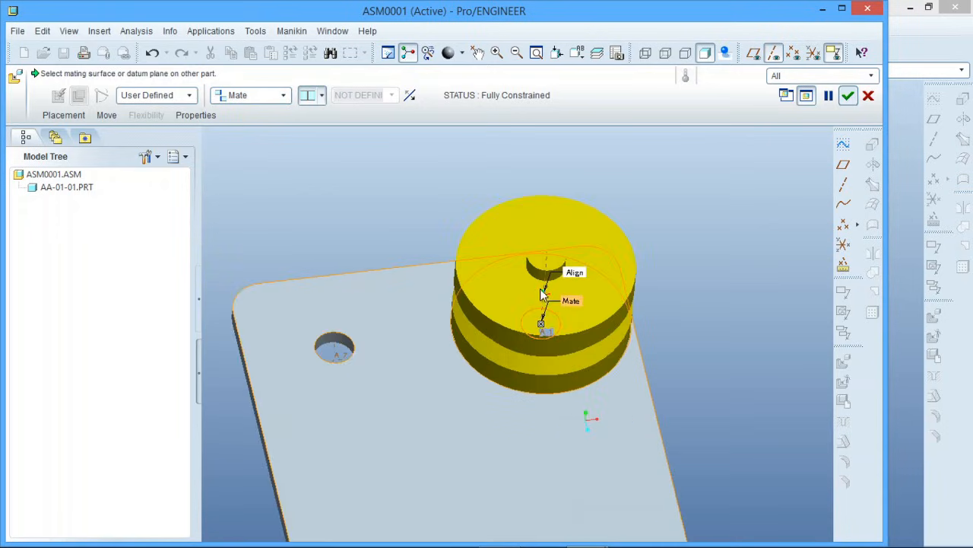
Display the datum planes, mate the wheel's RIGHT plane to ASM_RIGHT with the Oriented offset and accept the placement
middle_click_drag(540, 291, 349, 329)
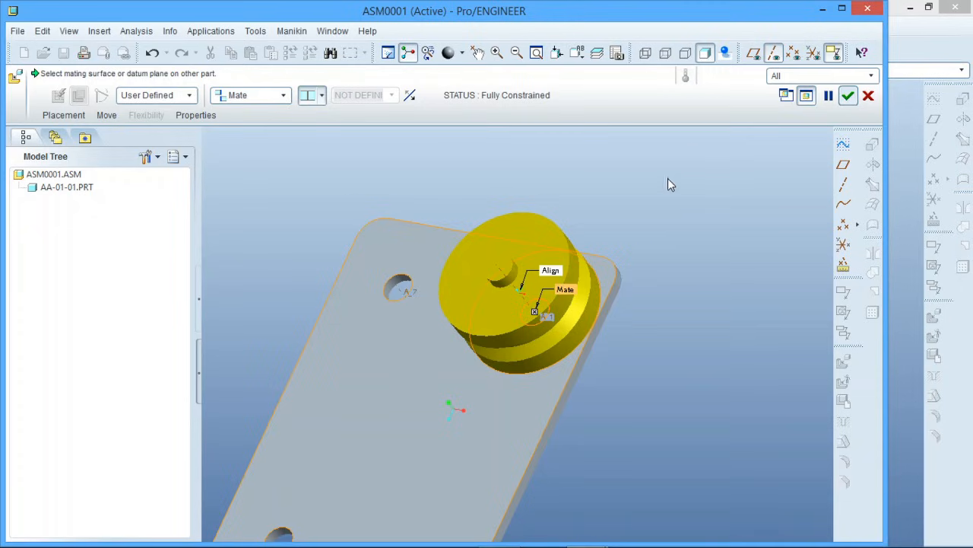
left_click(753, 55)
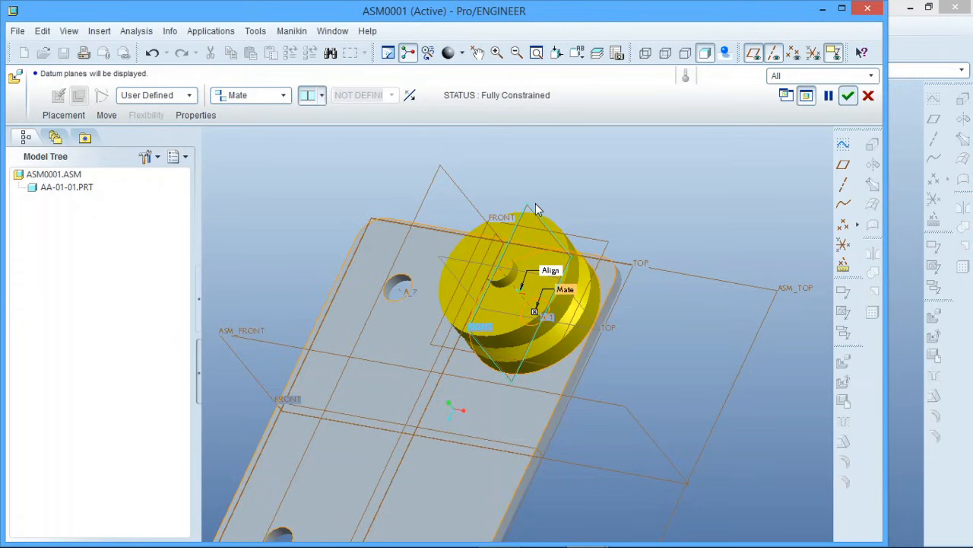
left_click(530, 207)
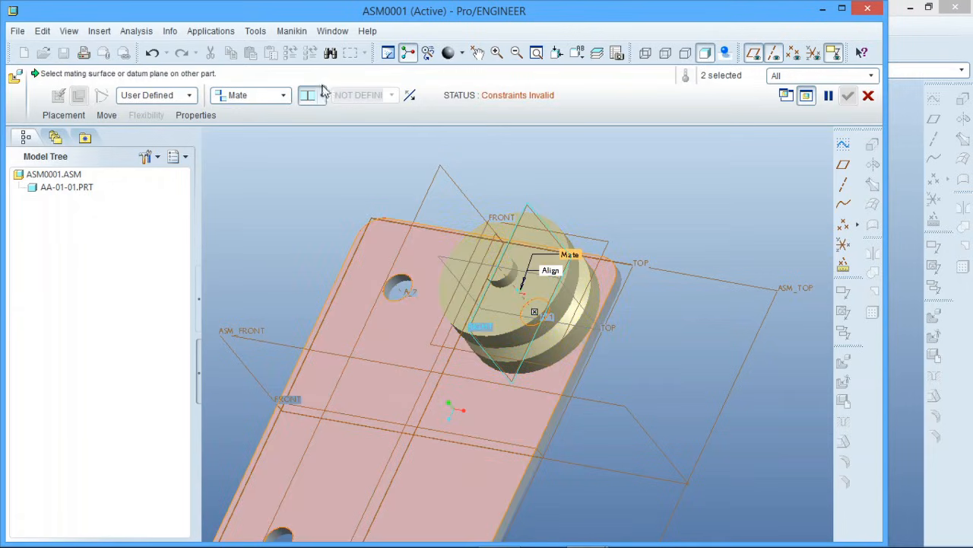
left_click(320, 97)
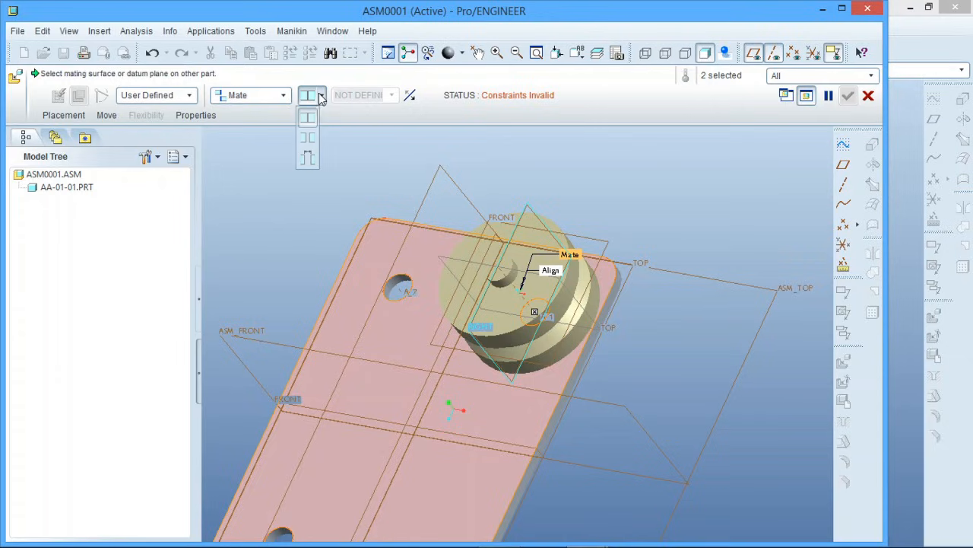
left_click(308, 140)
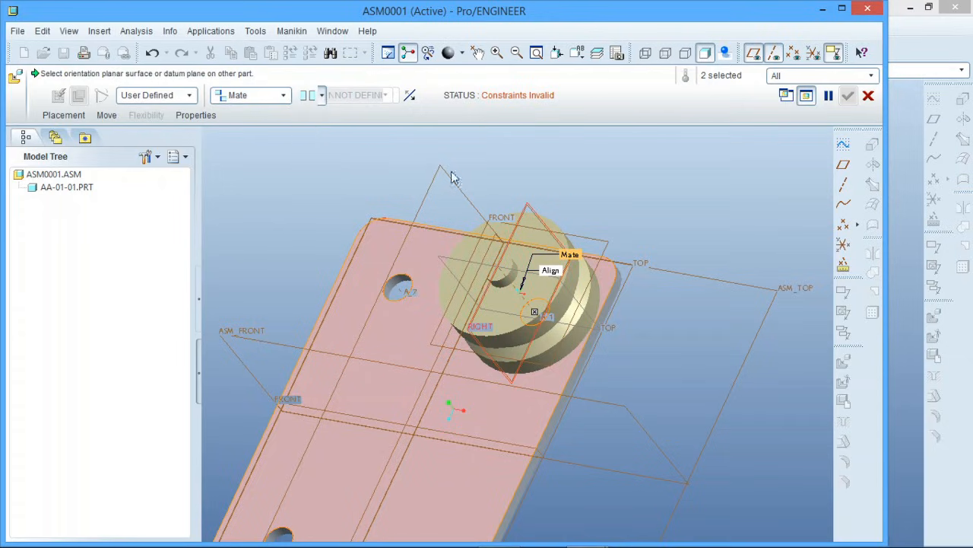
left_click(455, 189)
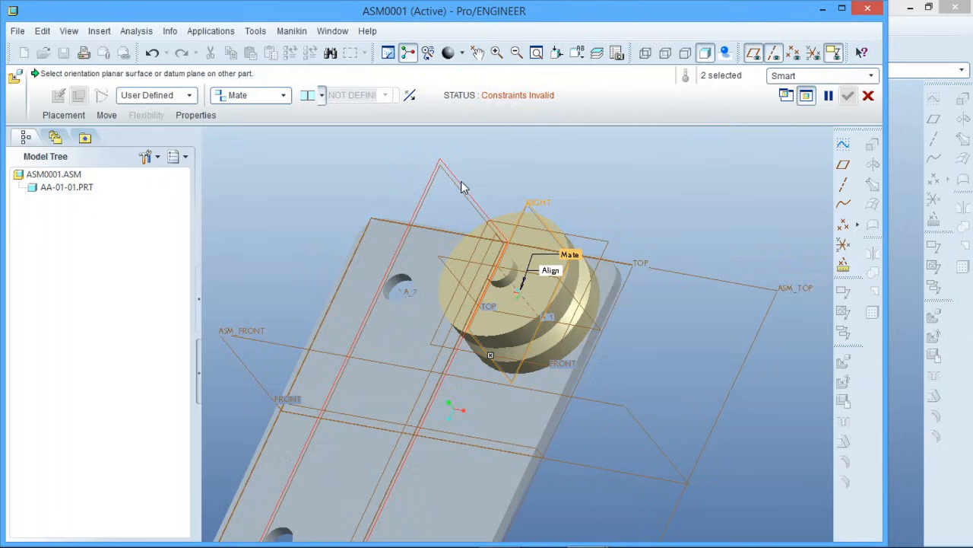
middle_click(572, 178)
scroll(557, 242, "up", 2)
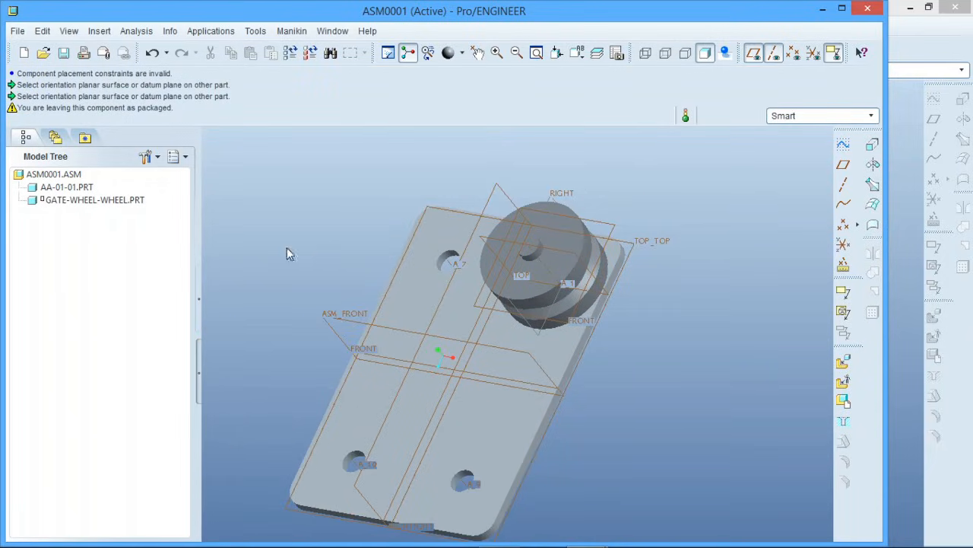
Redefine the placement of GATE-WHEEL-WHEEL.PRT and delete its Align constraint
left_click(71, 202)
right_click(71, 203)
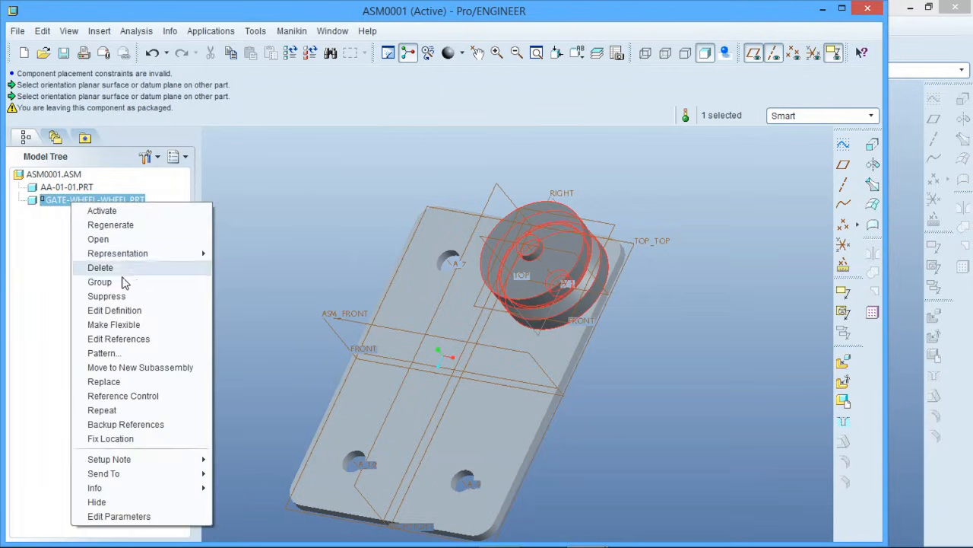
left_click(121, 310)
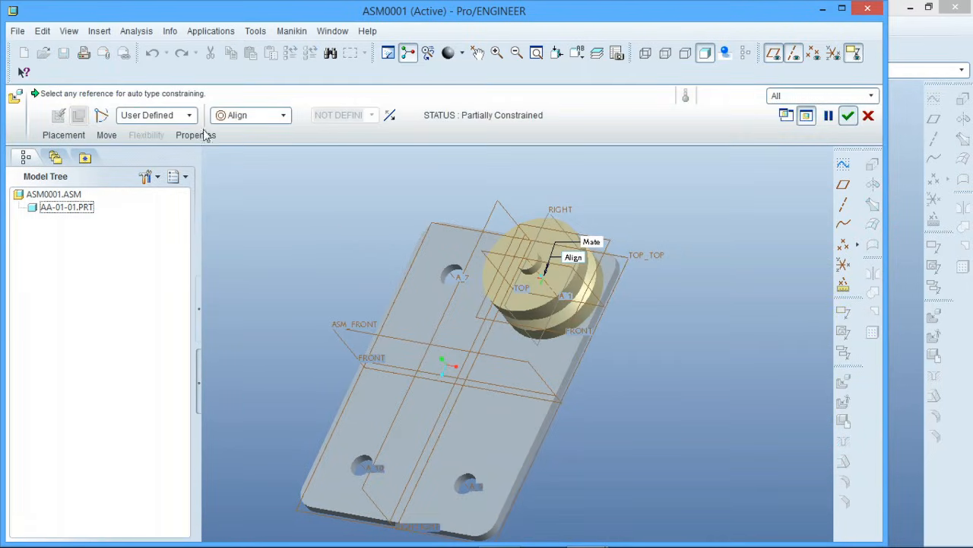
left_click(187, 116)
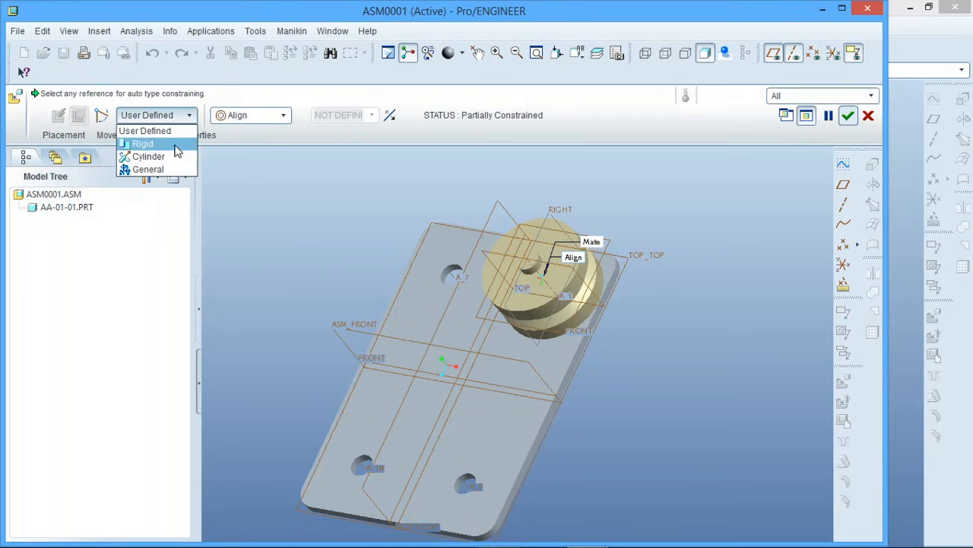
left_click(148, 131)
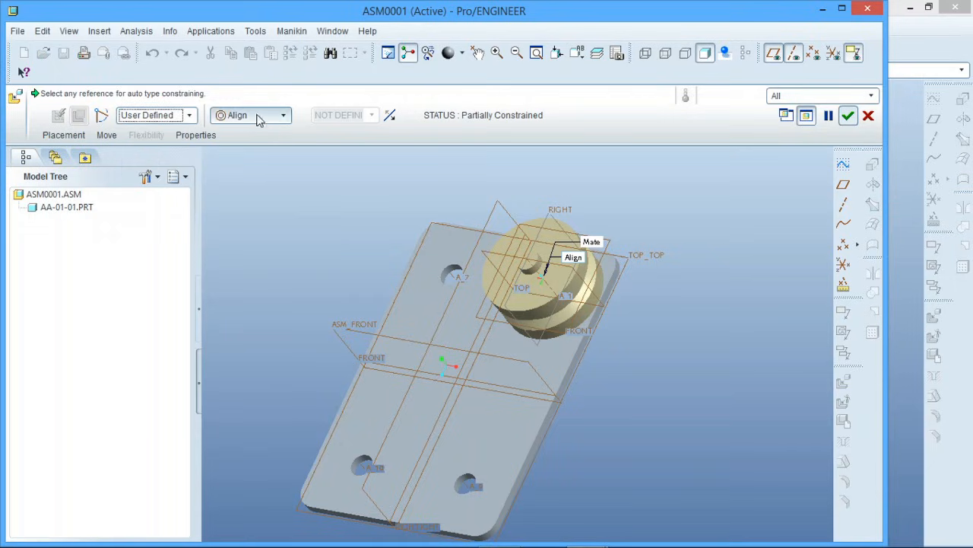
left_click(64, 136)
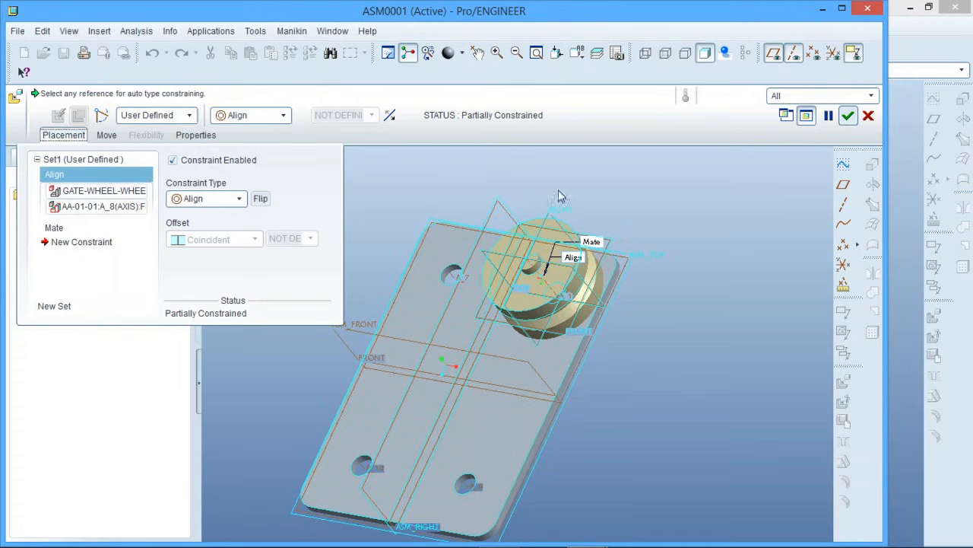
right_click(70, 175)
left_click(97, 185)
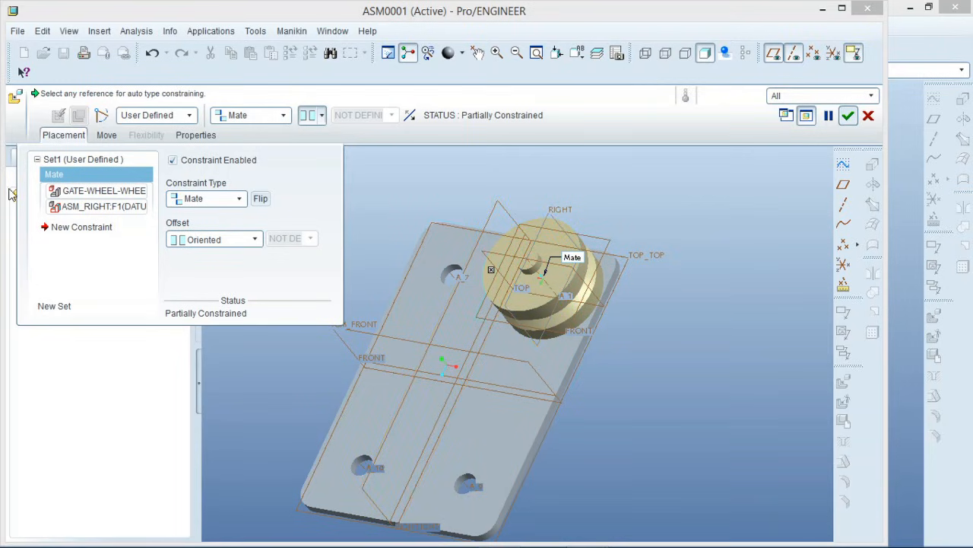
Add a new Insert constraint between the wheel's cylindrical boss and the plate's upper-right hole surface
left_click(76, 226)
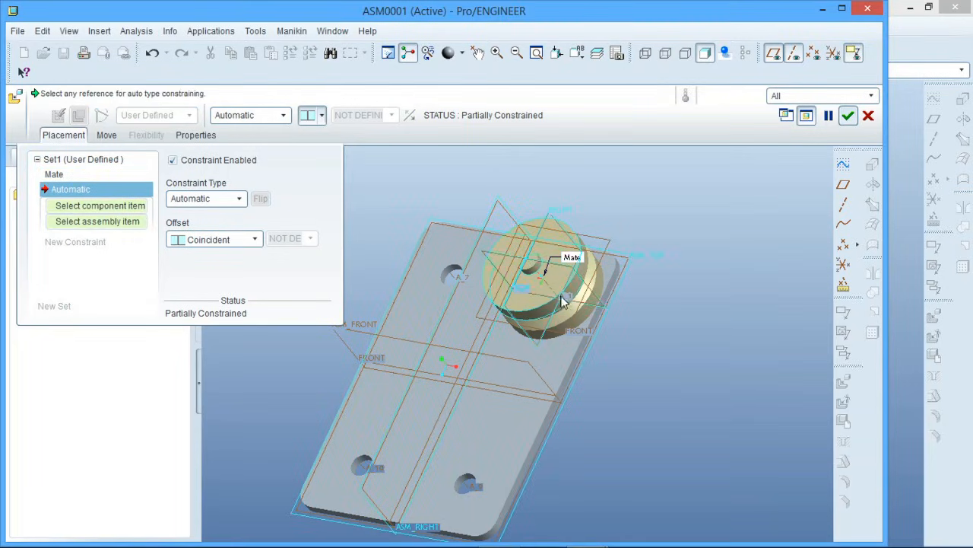
middle_click_drag(563, 299, 522, 275)
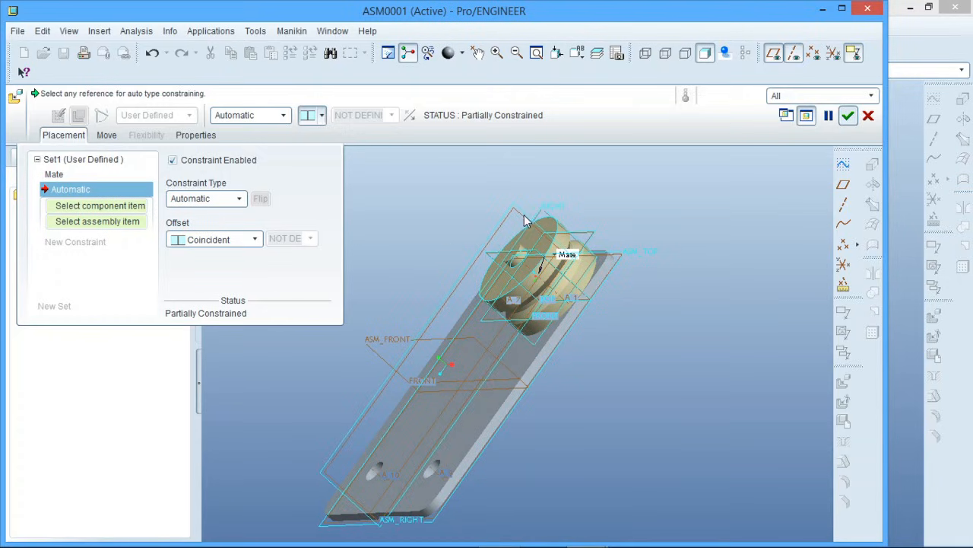
scroll(523, 217, "up", 5)
mouse_move(536, 195)
middle_mouse_down()
mouse_move(554, 191)
mouse_move(540, 202)
middle_mouse_up()
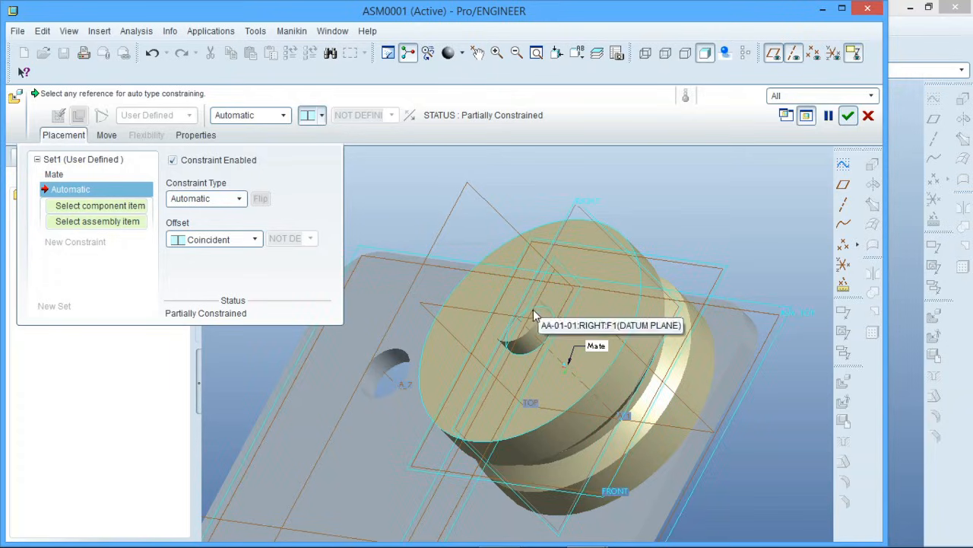
middle_click_drag(533, 315, 439, 257)
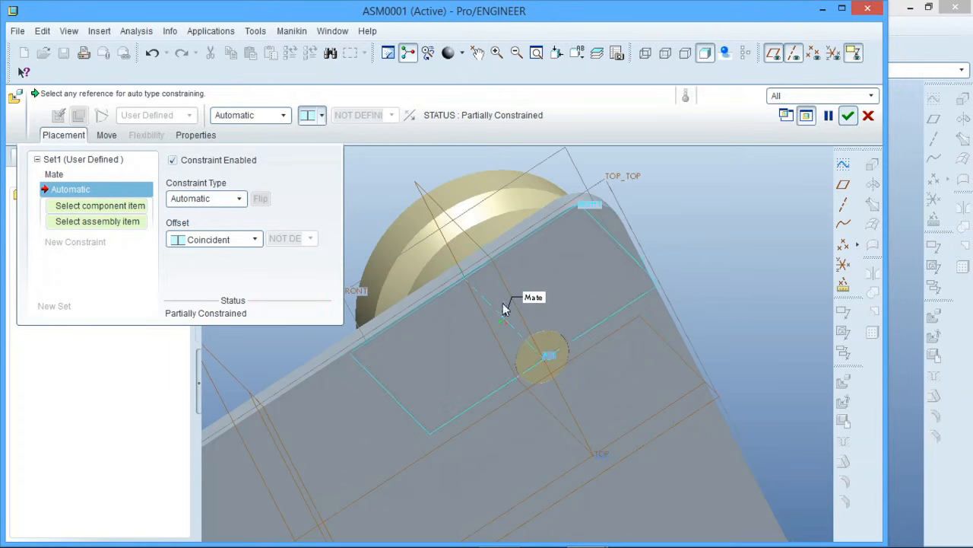
left_click(541, 327)
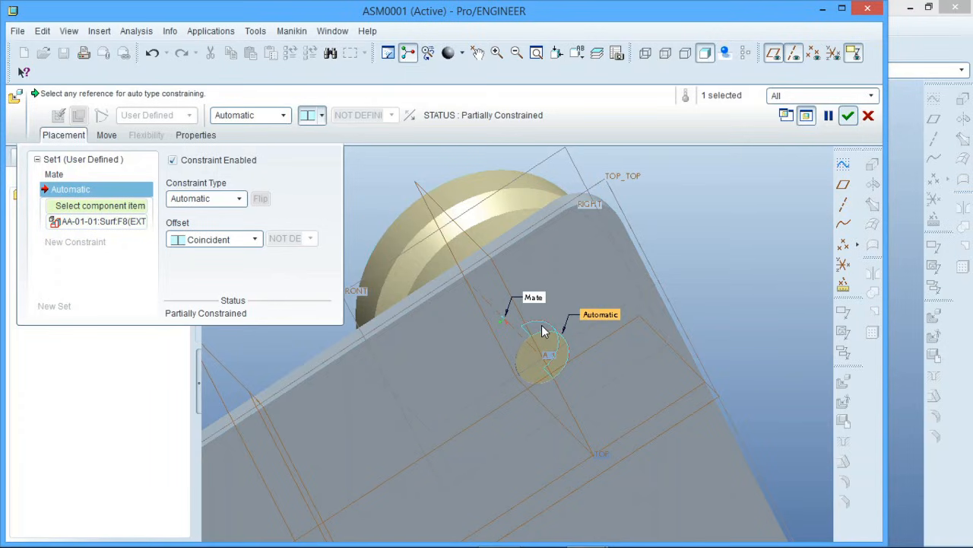
left_click(542, 329)
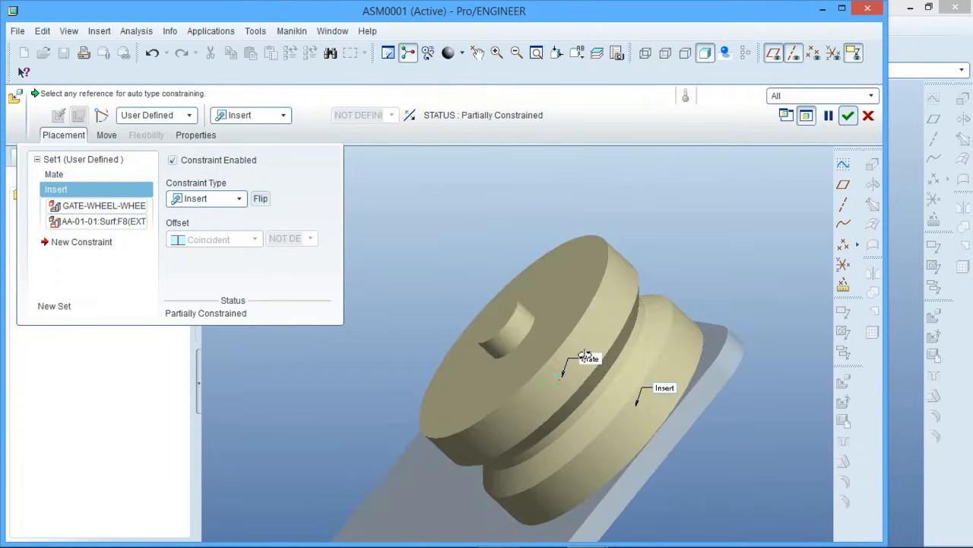
Hide the datum planes and datum axes
middle_click_drag(585, 355, 617, 390)
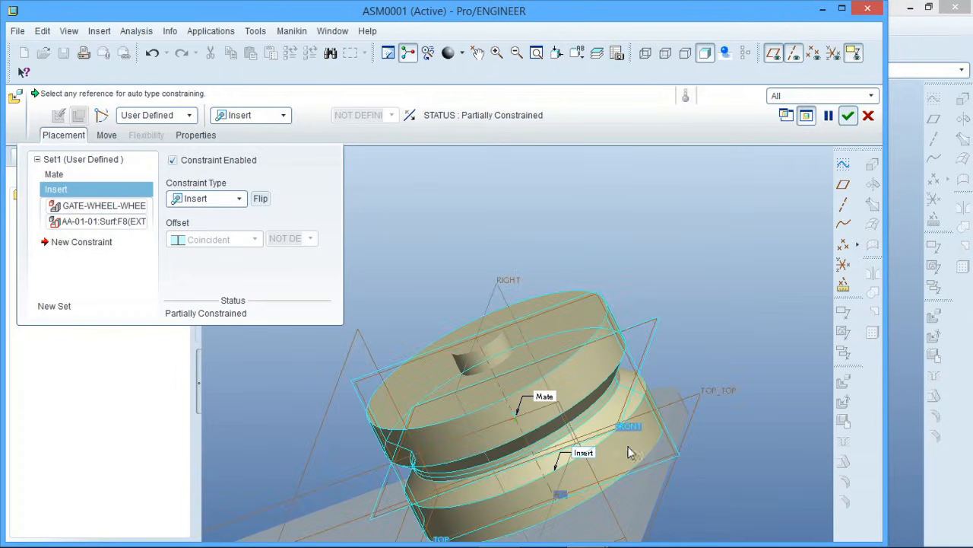
scroll(624, 348, "up", 3)
middle_click_drag(623, 349, 659, 289)
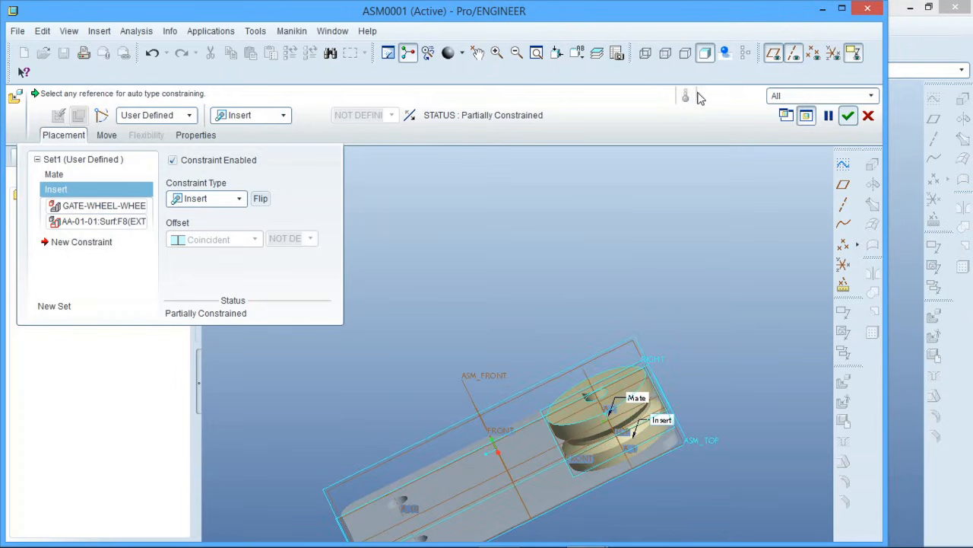
left_click(774, 52)
left_click(794, 53)
scroll(608, 392, "down", 5)
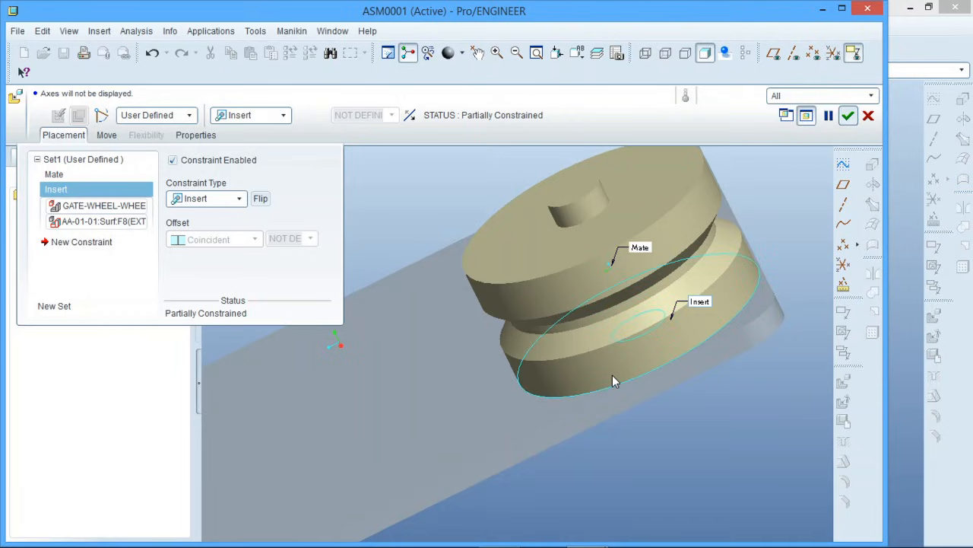
Mate the wheel's plate-side end face coincident with the plate's flat face and accept the redefined placement
left_click(612, 374)
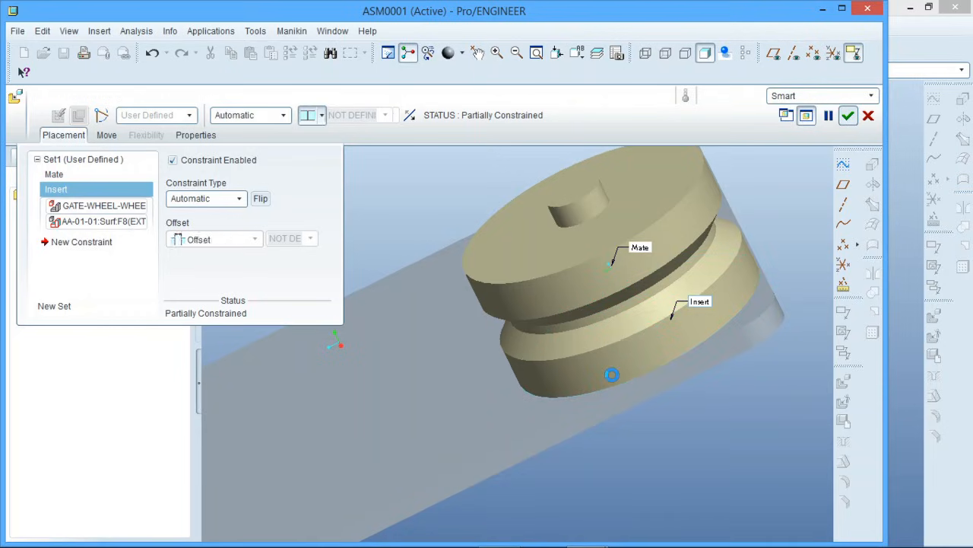
left_click(526, 412)
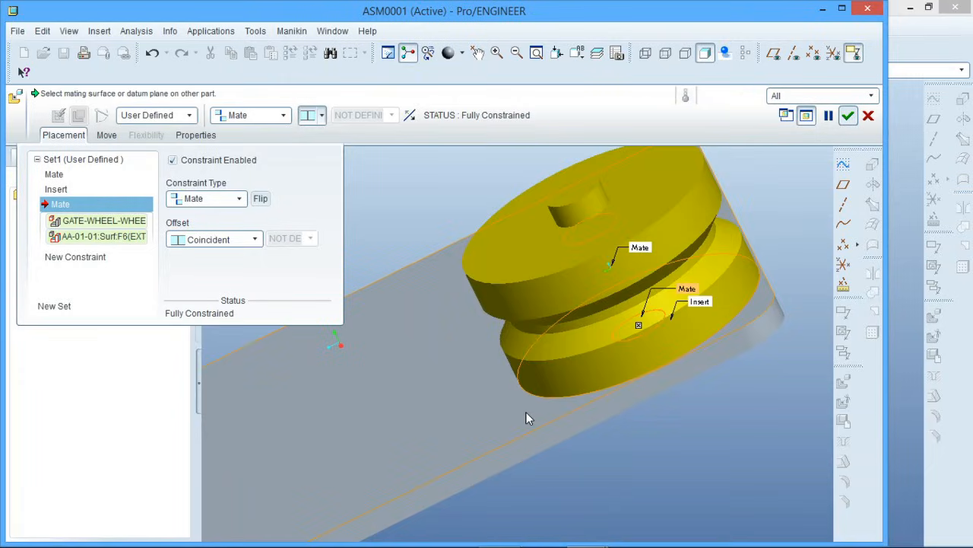
left_click(848, 115)
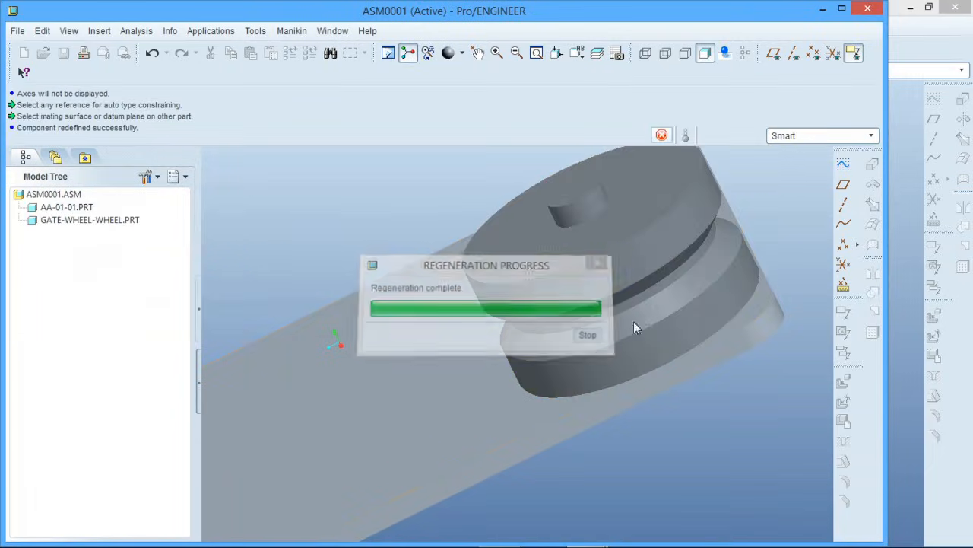
Insert a second copy of gate-wheel-wheel.prt into the assembly
scroll(485, 402, "down", 3)
middle_click_drag(498, 368, 567, 348)
scroll(620, 341, "down", 2)
scroll(509, 373, "up", 1)
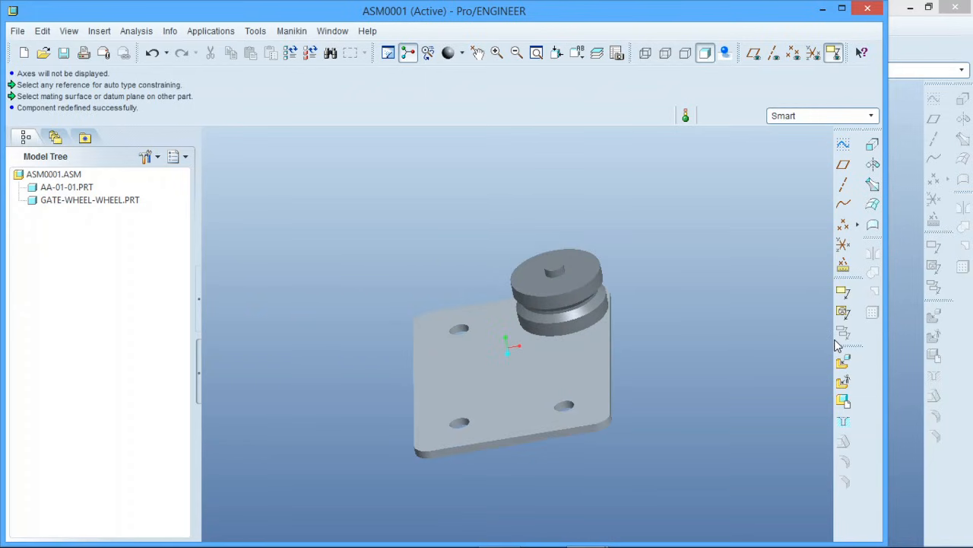
left_click(843, 363)
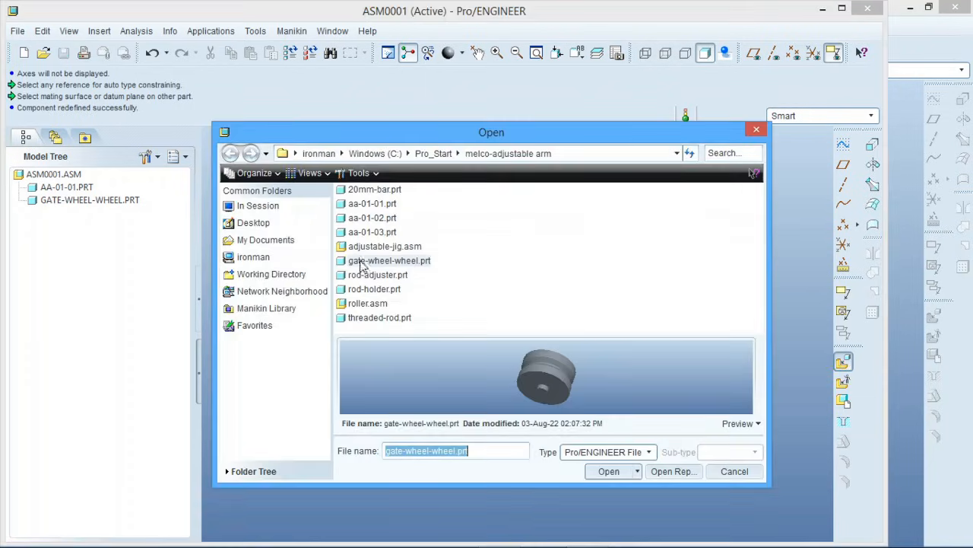
left_click(608, 471)
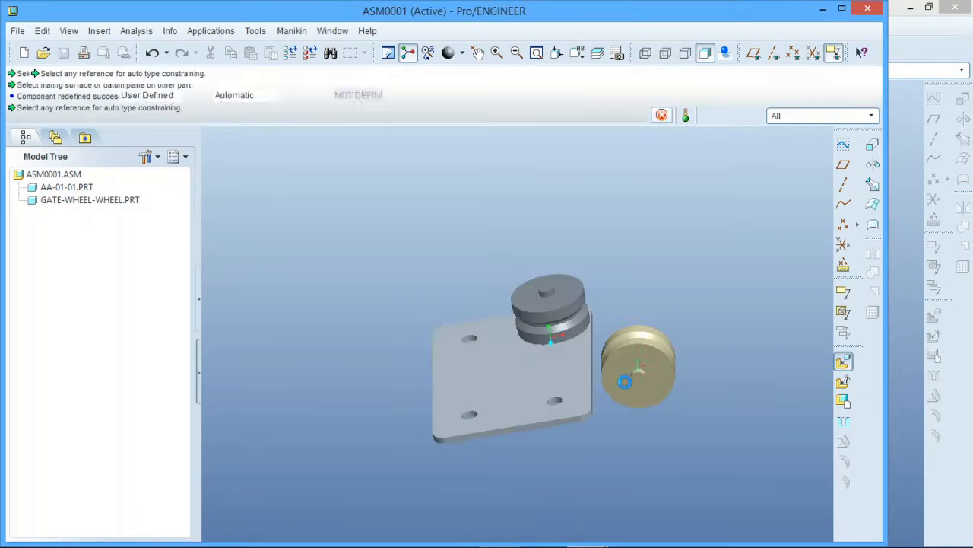
Constrain the second wheel's cylindrical boss to the plate's lower-right hole with an Insert constraint
scroll(628, 384, "up", 3)
scroll(628, 381, "up", 2)
left_click(669, 342)
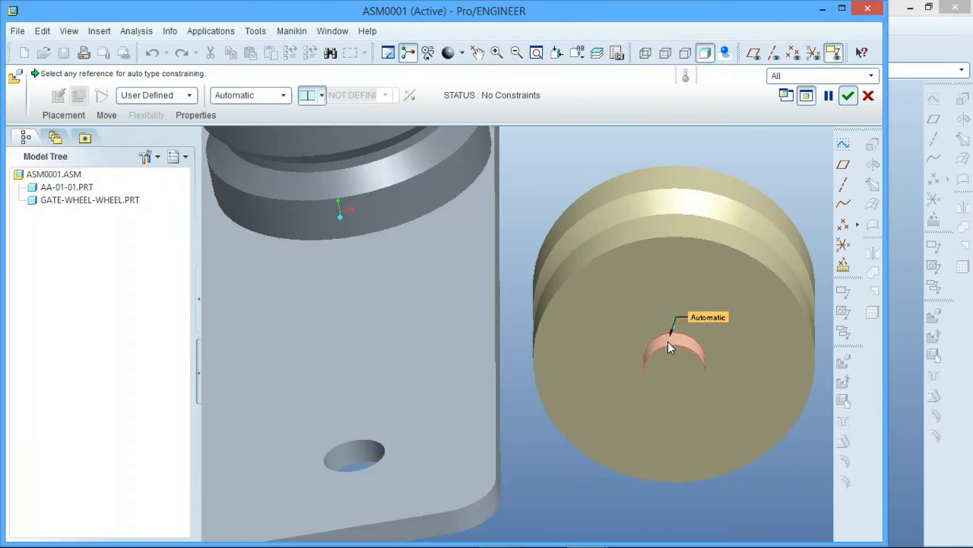
left_click(346, 454)
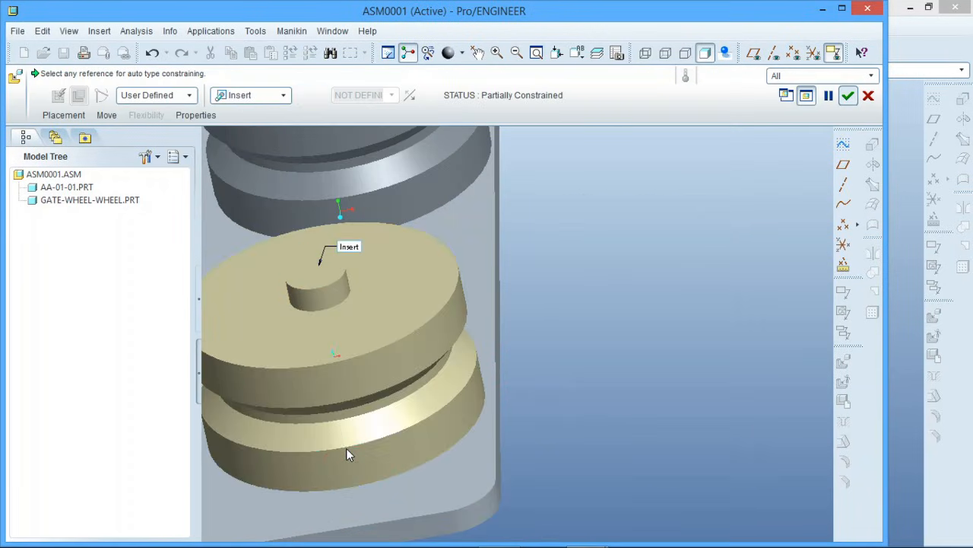
Mate the second wheel's plate-side end face coincident with the plate's flat face and accept the placement
middle_click_drag(413, 420, 396, 380)
left_click(350, 234)
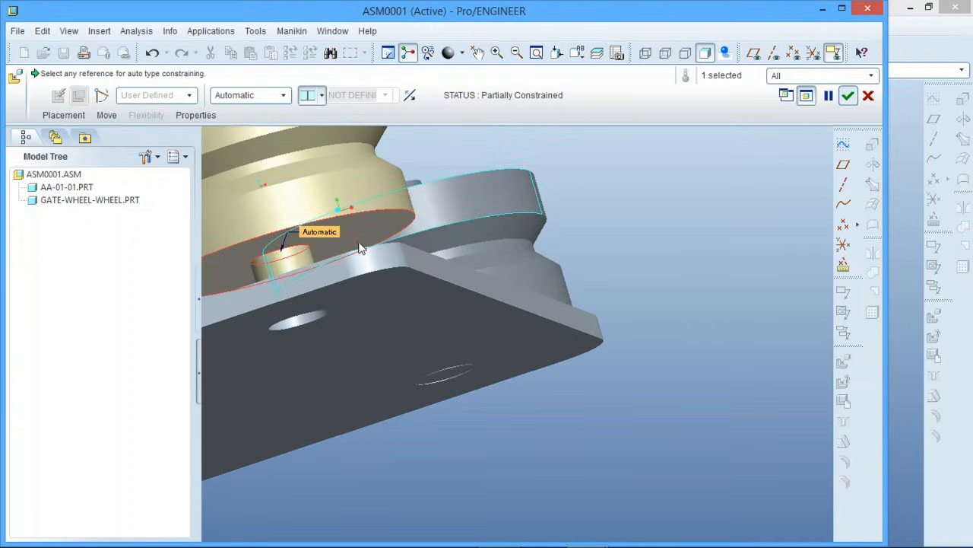
middle_click_drag(347, 246, 341, 211)
left_click(394, 328)
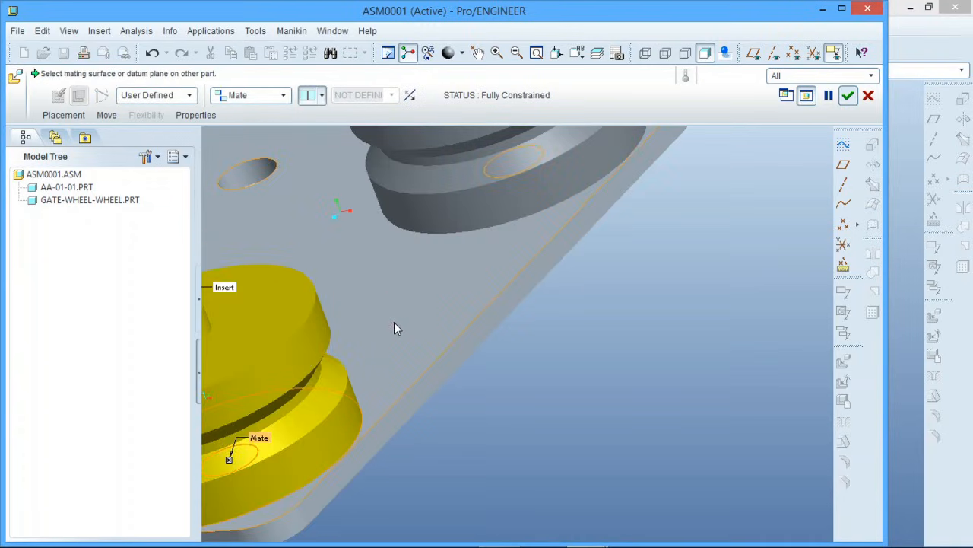
key("ctrl+d")
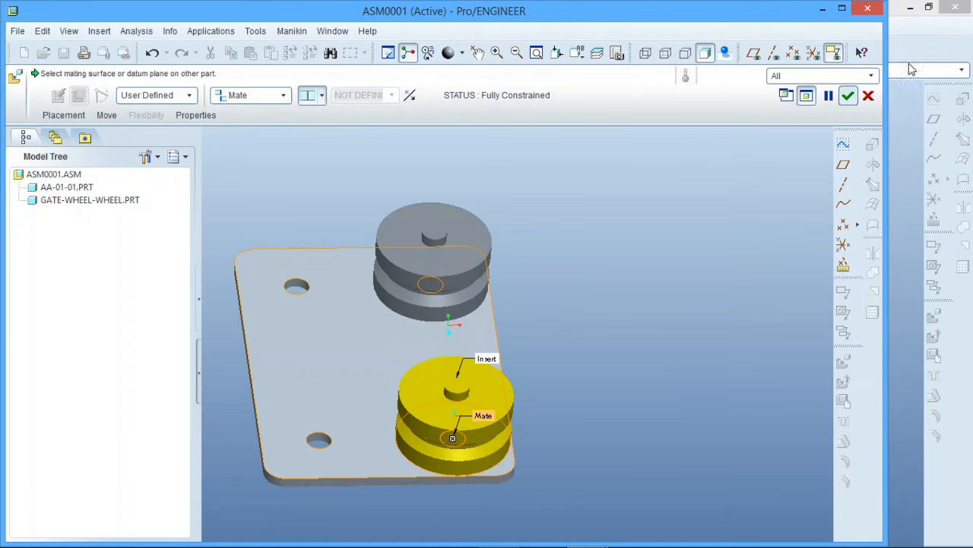
left_click(851, 95)
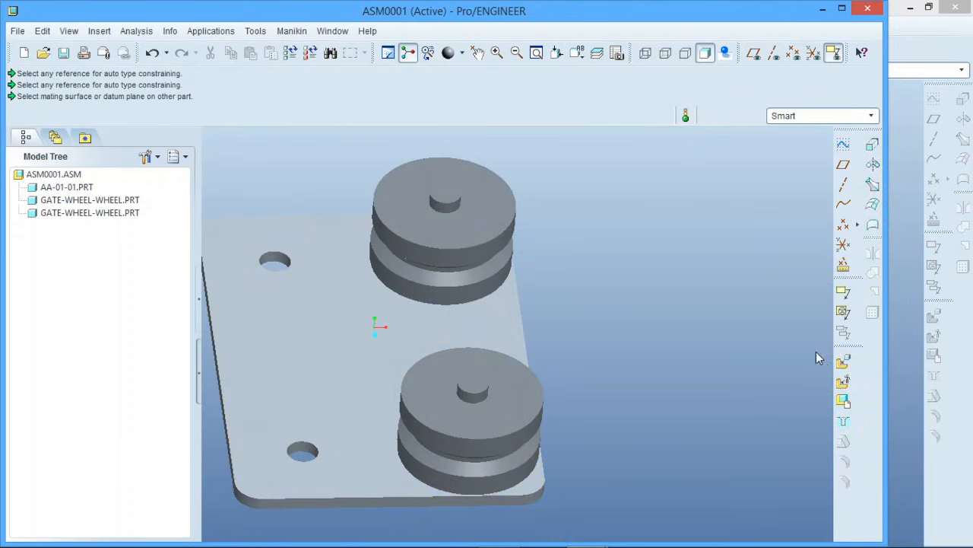
Insert a third copy of gate-wheel-wheel.prt and constrain its cylindrical boss to the plate's lower-left hole with an Insert constraint
left_click(842, 362)
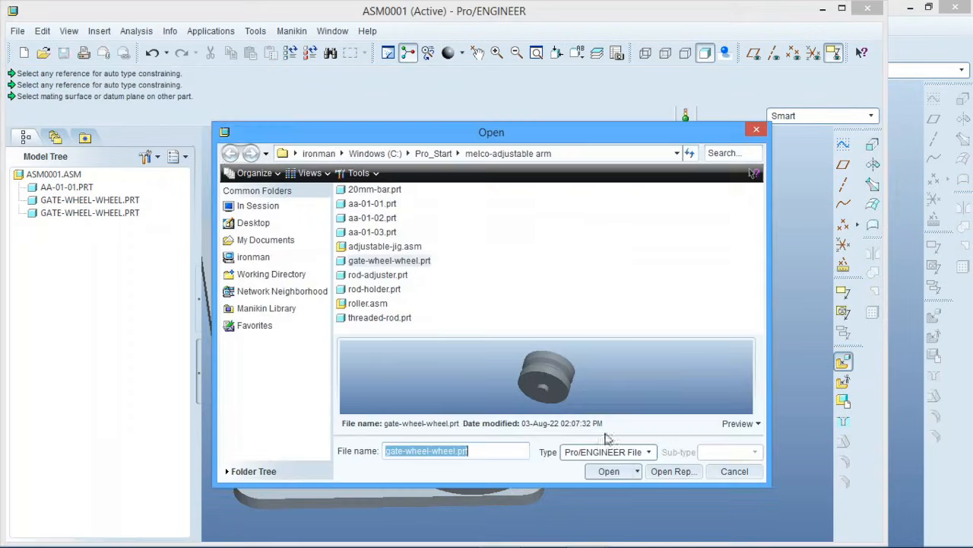
left_click(605, 471)
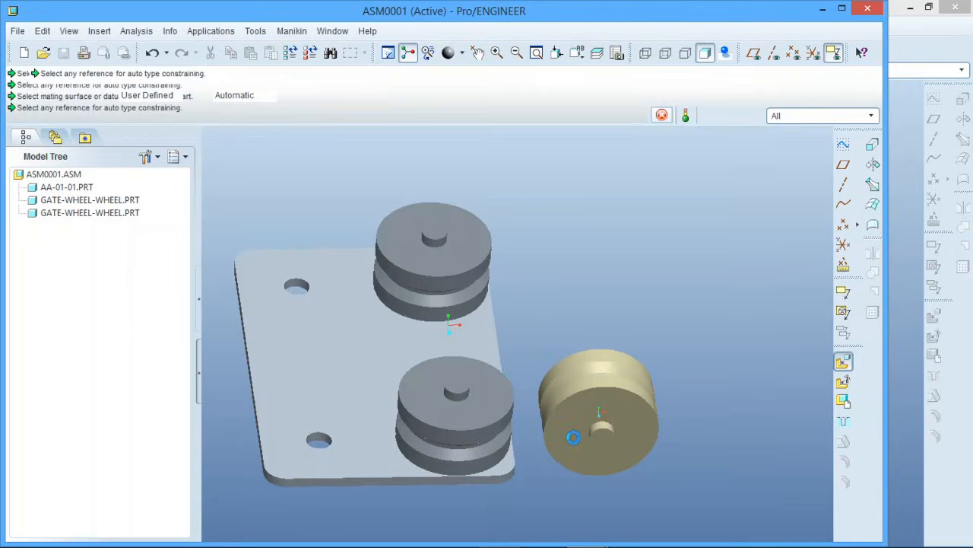
left_click(598, 428)
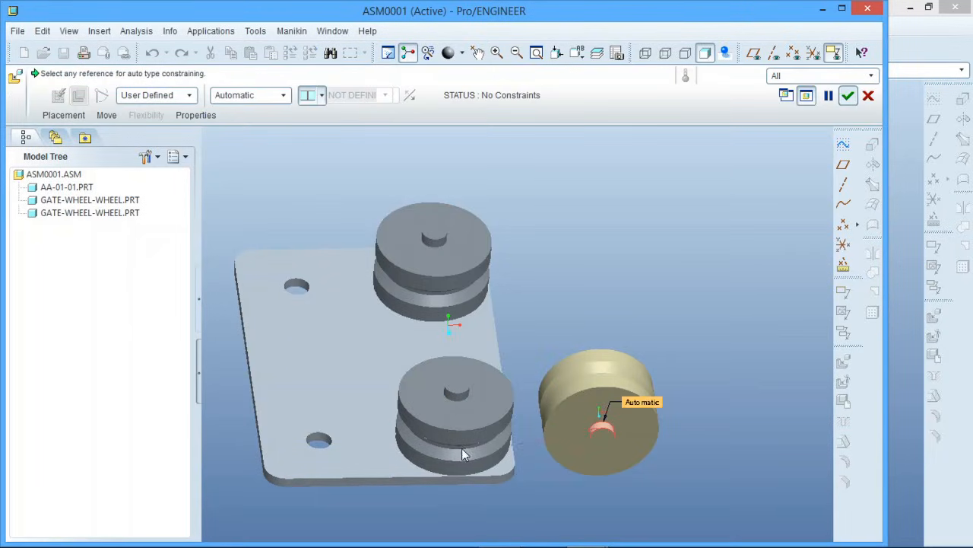
left_click(316, 438)
Mate the third wheel's plate-side end face coincident with the plate's flat face and accept the placement
middle_click_drag(317, 438, 405, 294)
left_click(404, 296)
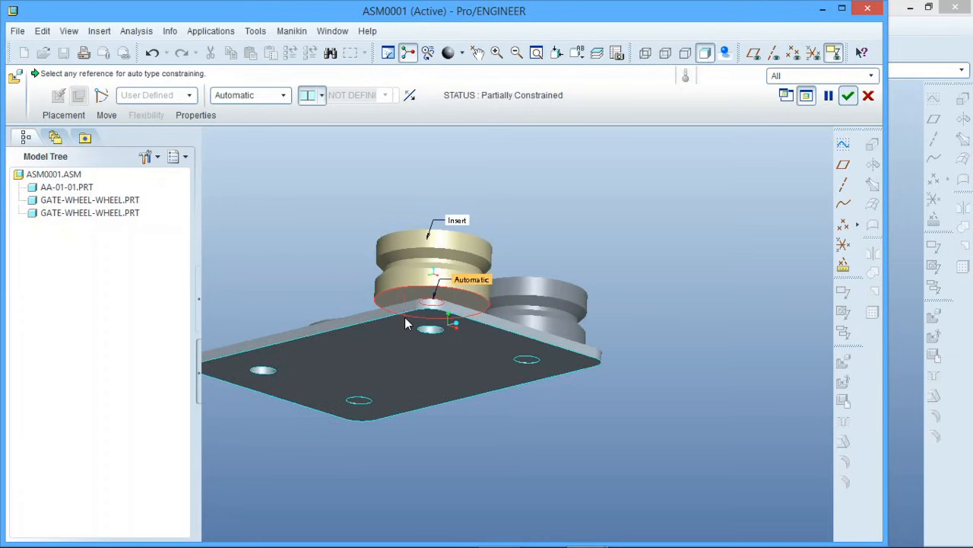
left_click(404, 318)
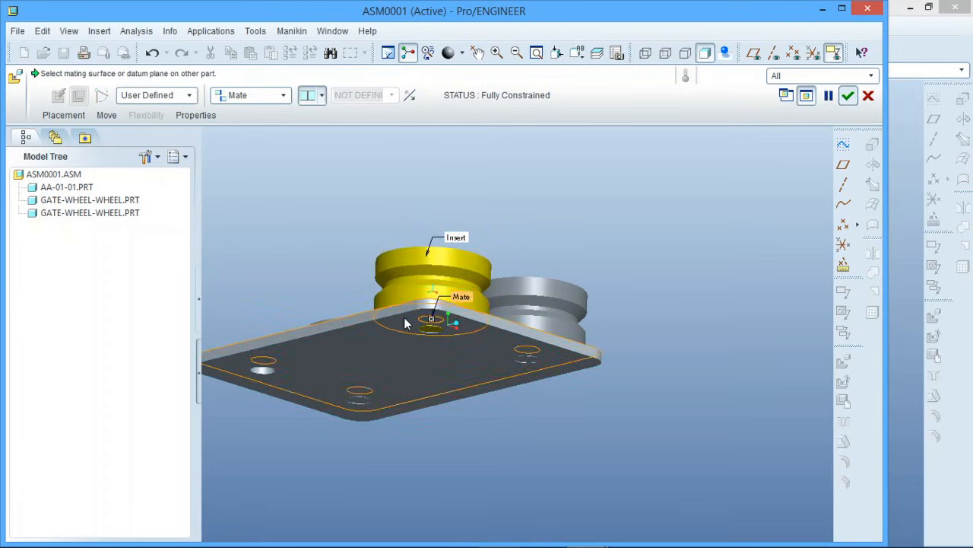
middle_click_drag(404, 318, 446, 319)
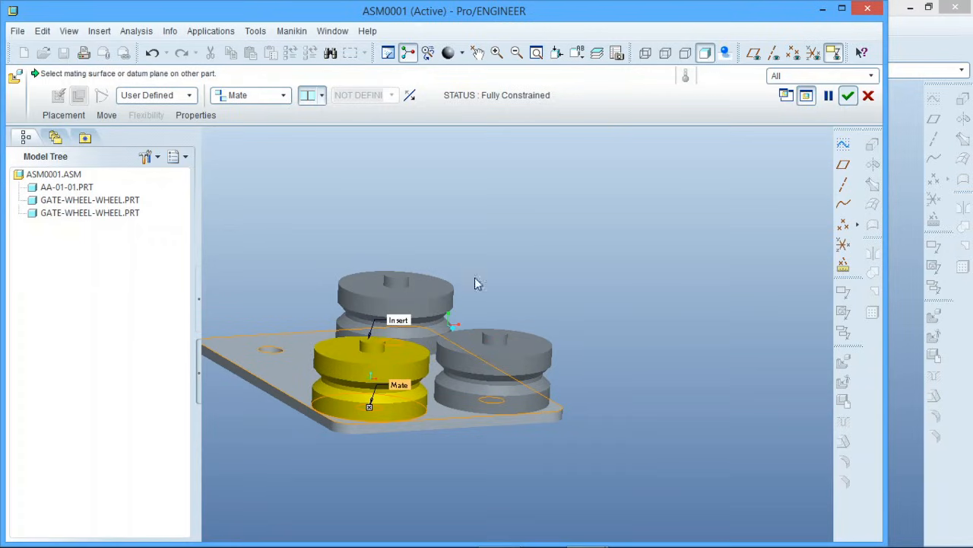
scroll(593, 237, "up", 1)
left_click(849, 96)
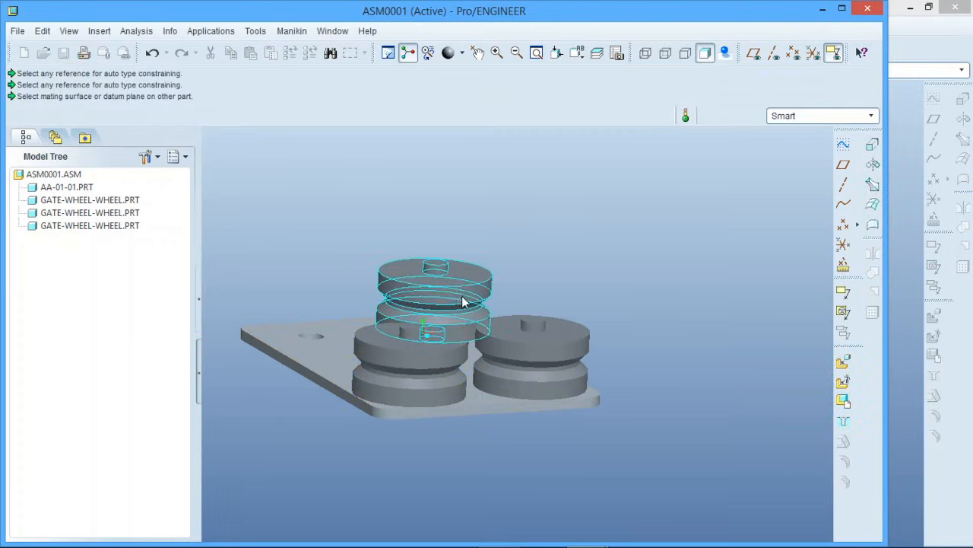
Insert a fourth copy of gate-wheel-wheel.prt and constrain its cylindrical boss to the plate's last free hole with an Insert constraint
middle_click_drag(462, 297, 444, 303)
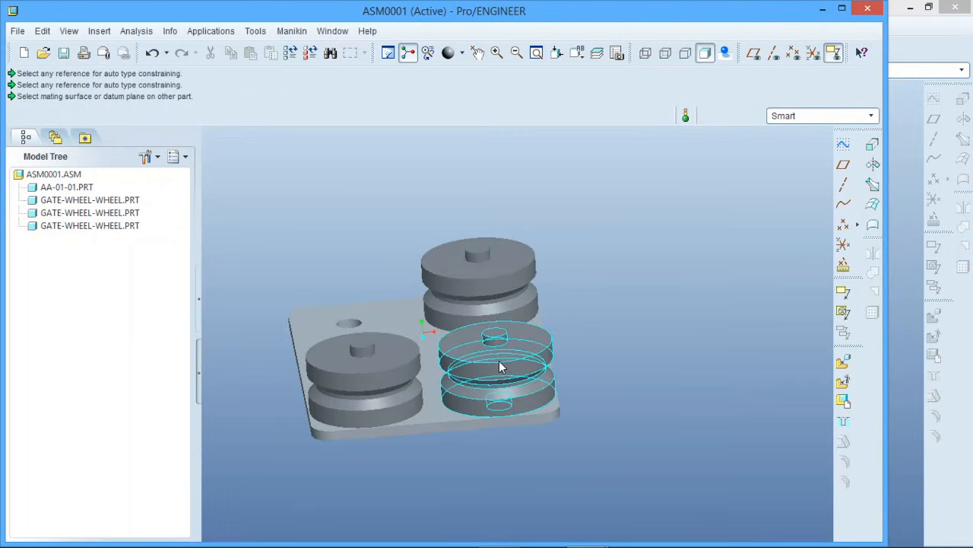
left_click(842, 362)
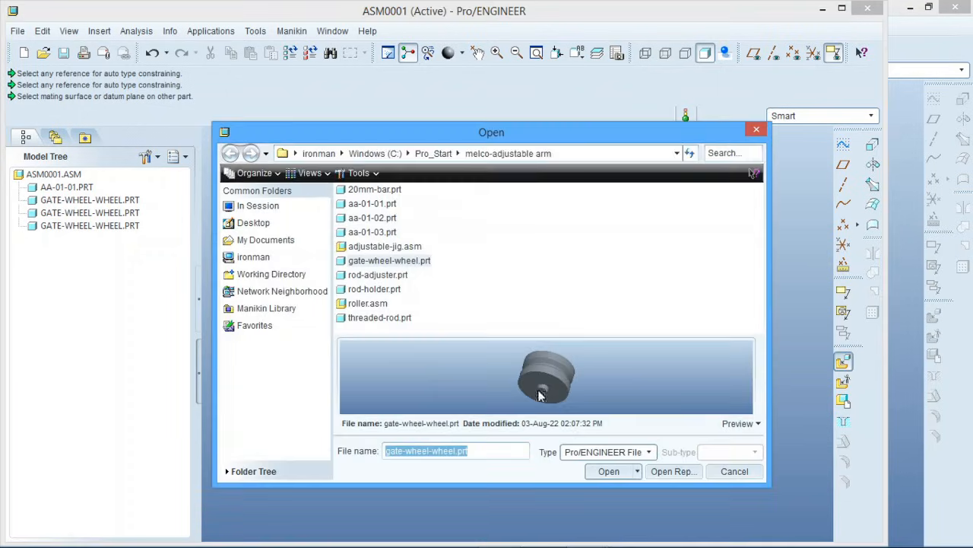
left_click(609, 471)
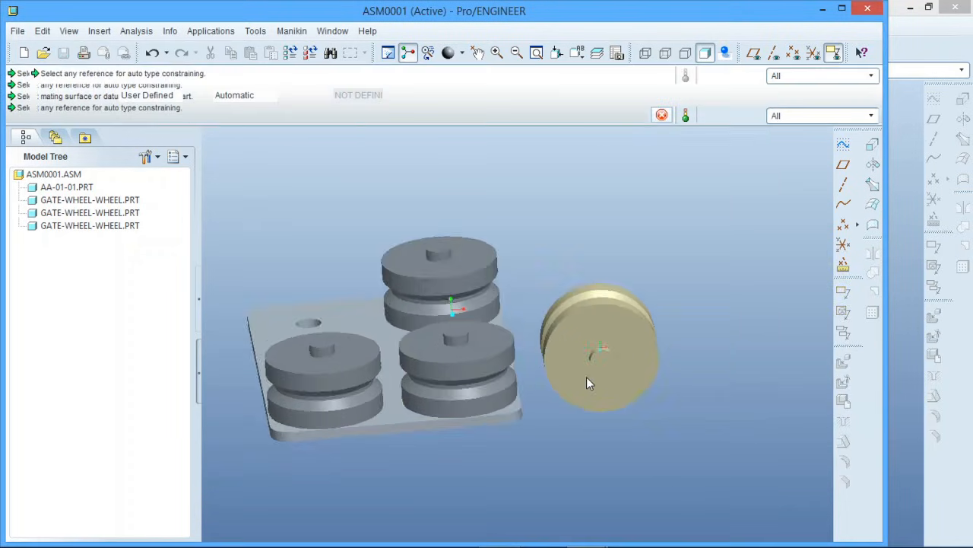
scroll(586, 378, "down", 4)
middle_click_drag(634, 350, 613, 335)
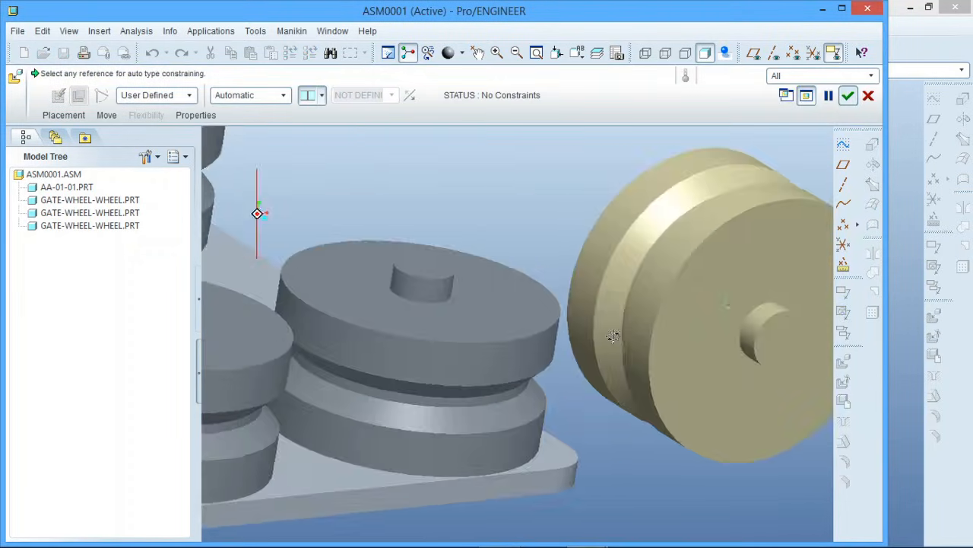
left_click(757, 325)
scroll(759, 328, "up", 3)
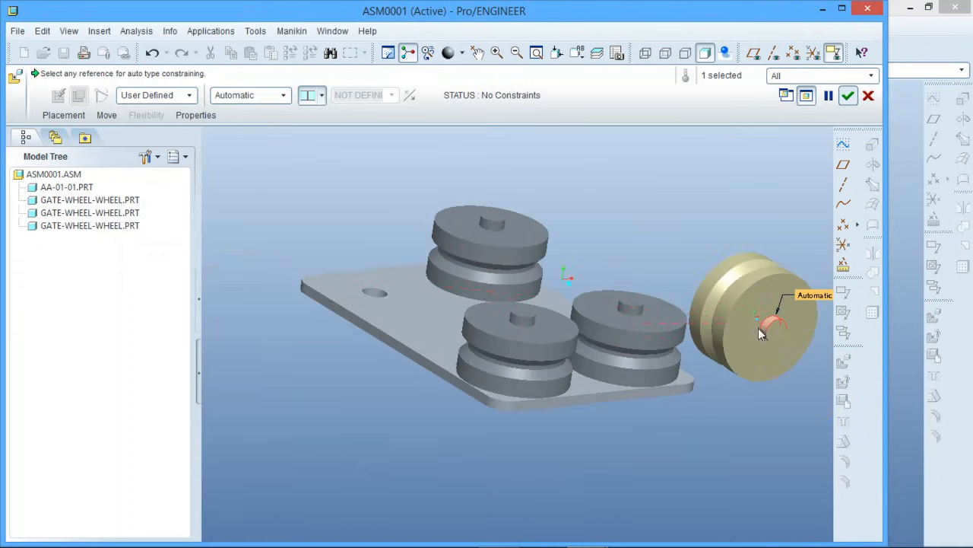
scroll(289, 282, "down", 3)
left_click(410, 297)
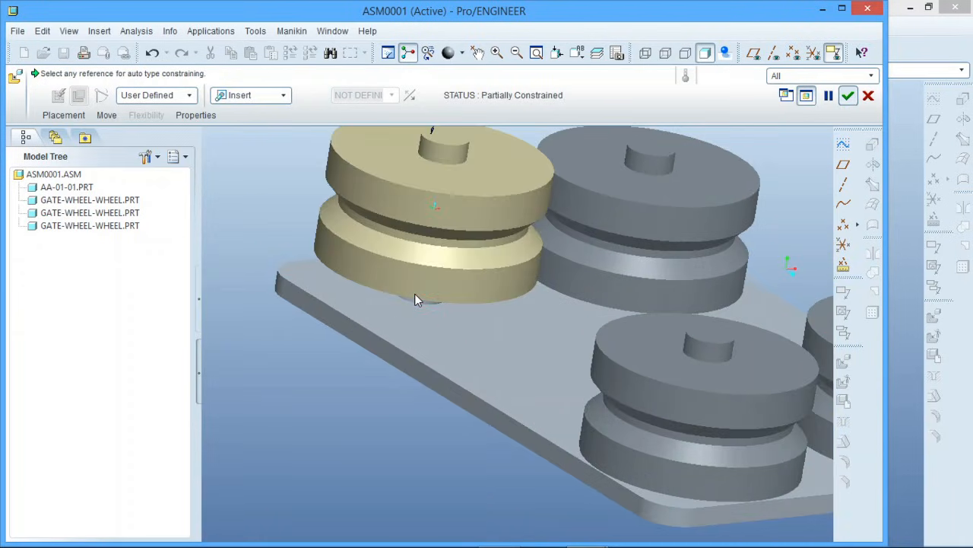
Mate the fourth wheel's plate-side end face coincident with the plate's flat face and accept the placement
middle_click_drag(420, 293, 407, 274)
left_click(401, 206)
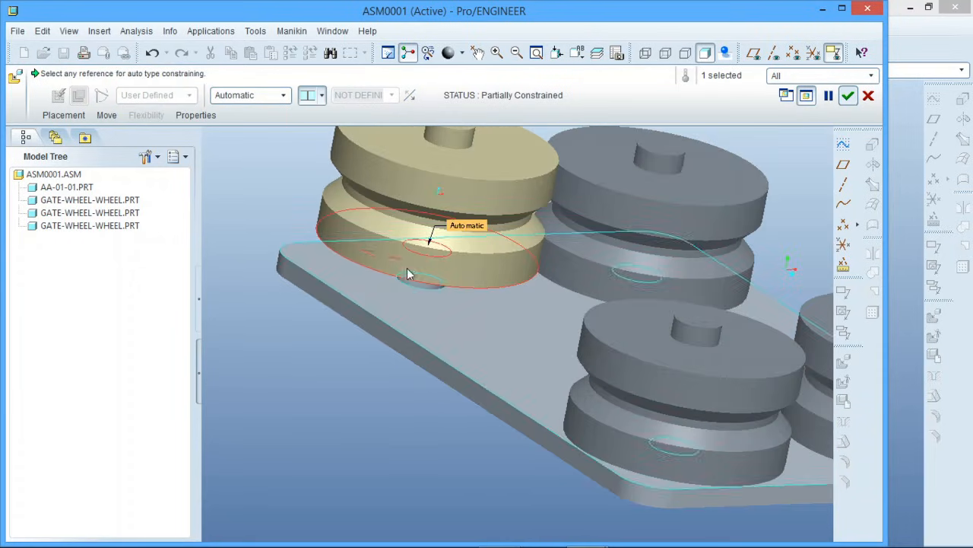
left_click(405, 313)
scroll(328, 322, "down", 3)
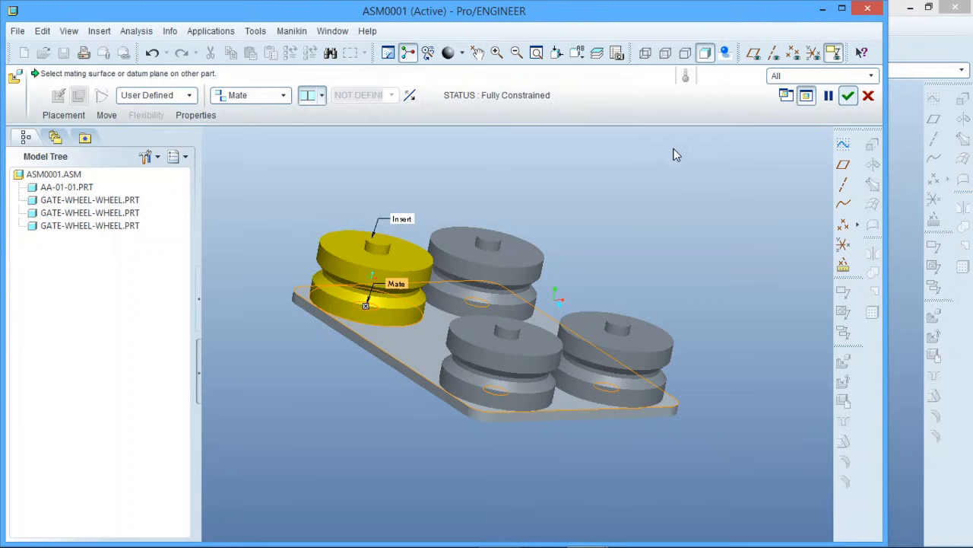
left_click(848, 95)
Insert a second copy of the aa-01-01.prt plate into the assembly
middle_click_drag(607, 235, 552, 256)
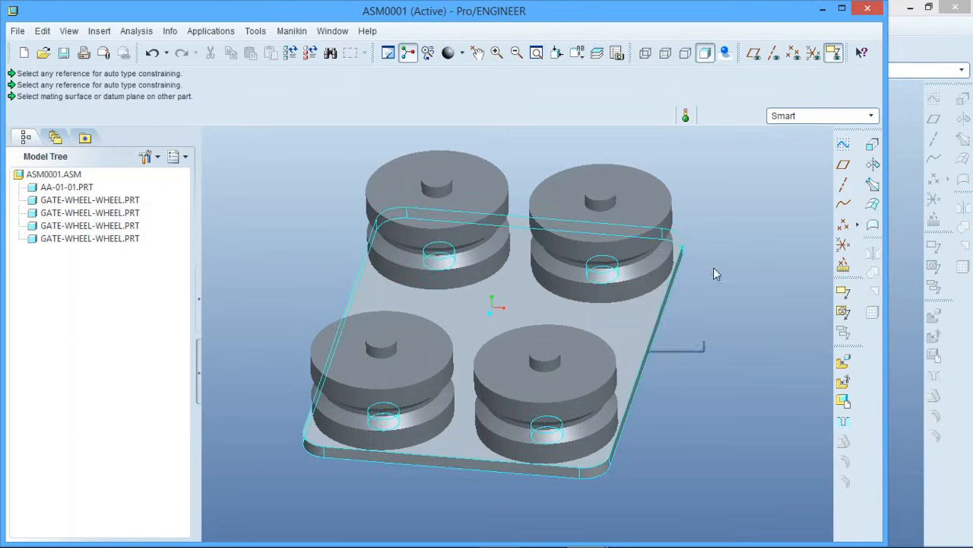
left_click(846, 369)
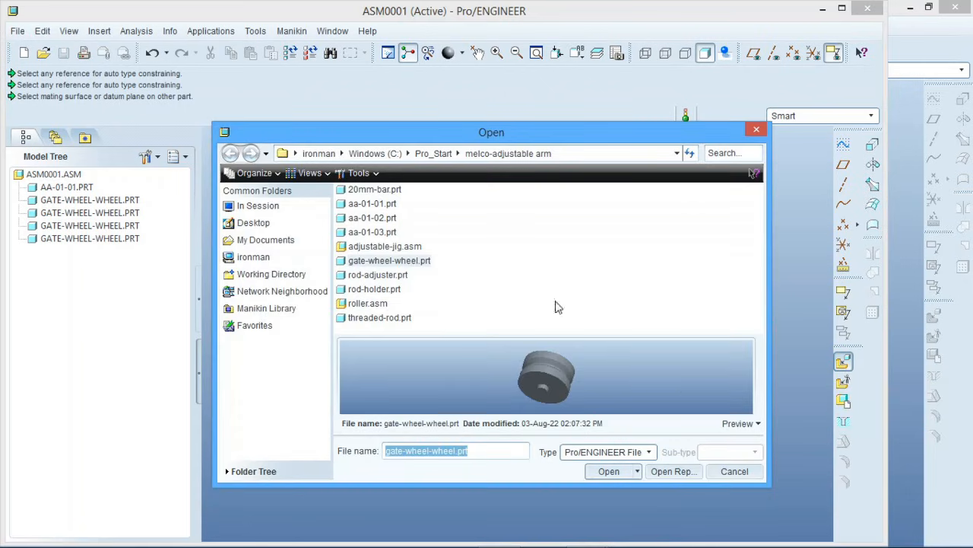
left_click(372, 204)
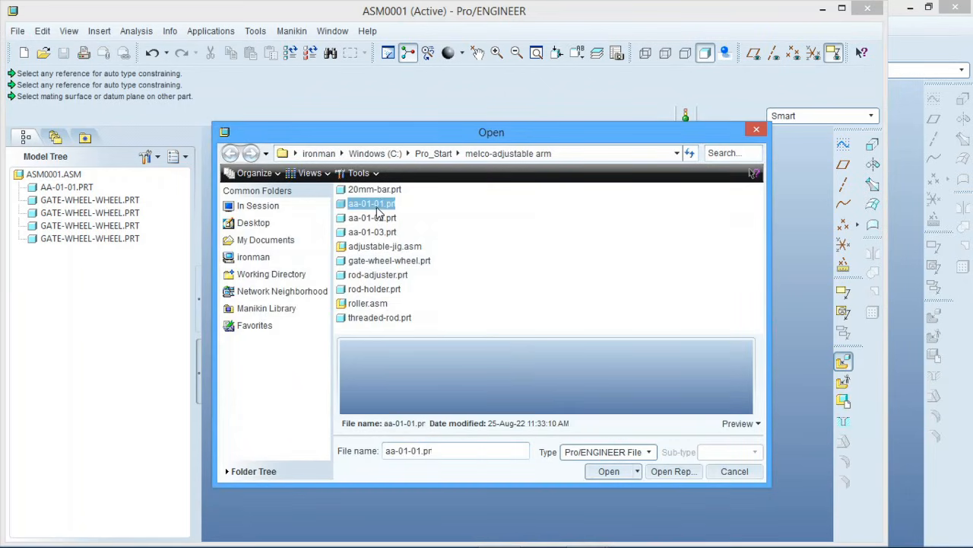
left_click(623, 473)
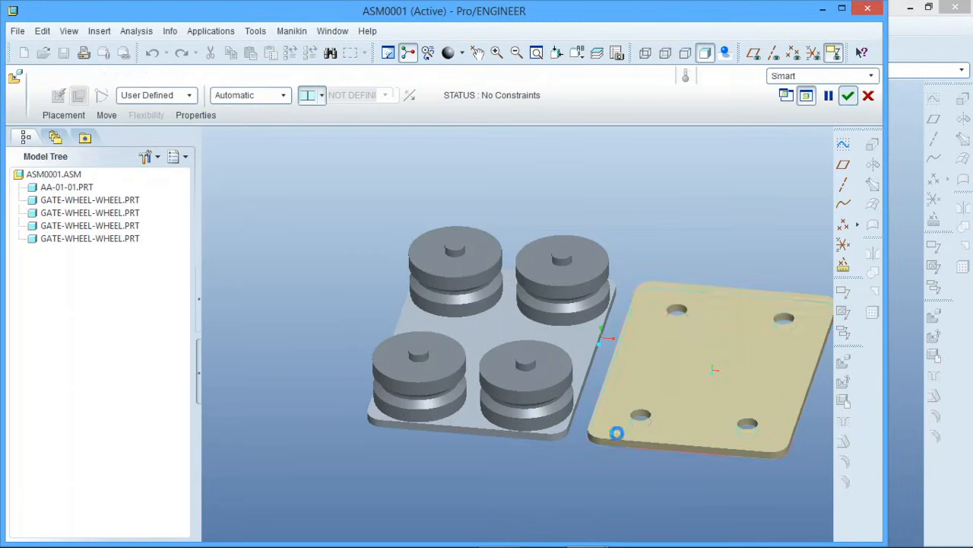
Mate the second plate's underside with the lower-left wheel's outer end face and constrain its lower-left hole to that wheel's boss with Insert
left_click(617, 437)
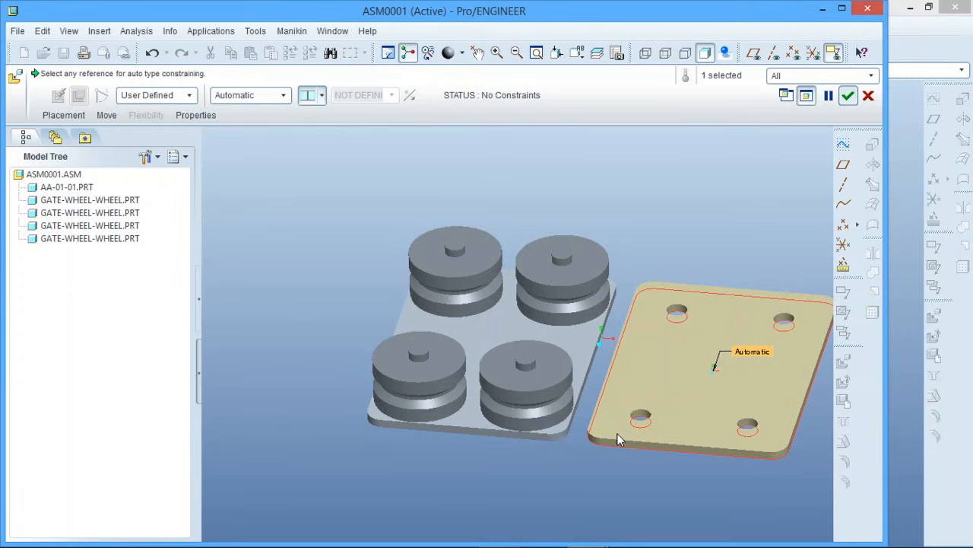
left_click(435, 369)
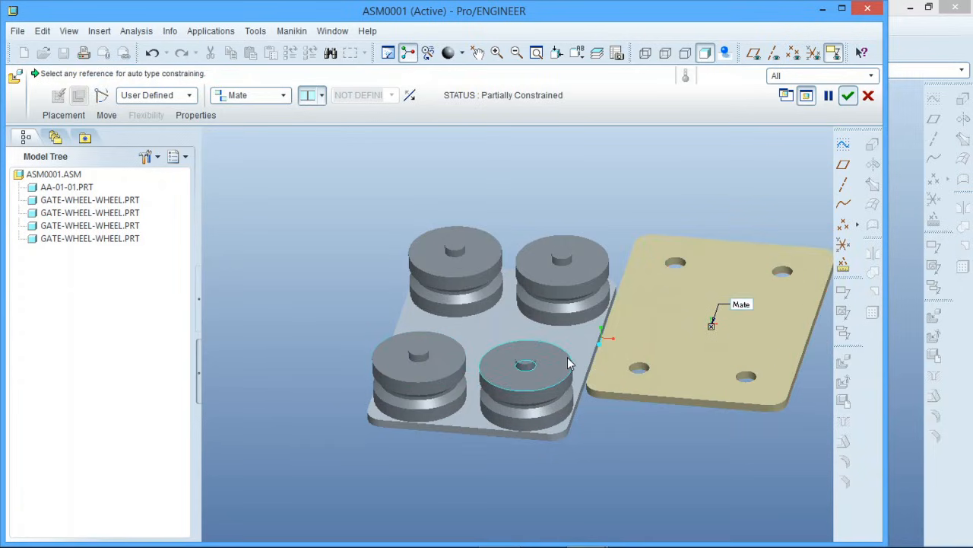
left_click(638, 369)
left_click(426, 355)
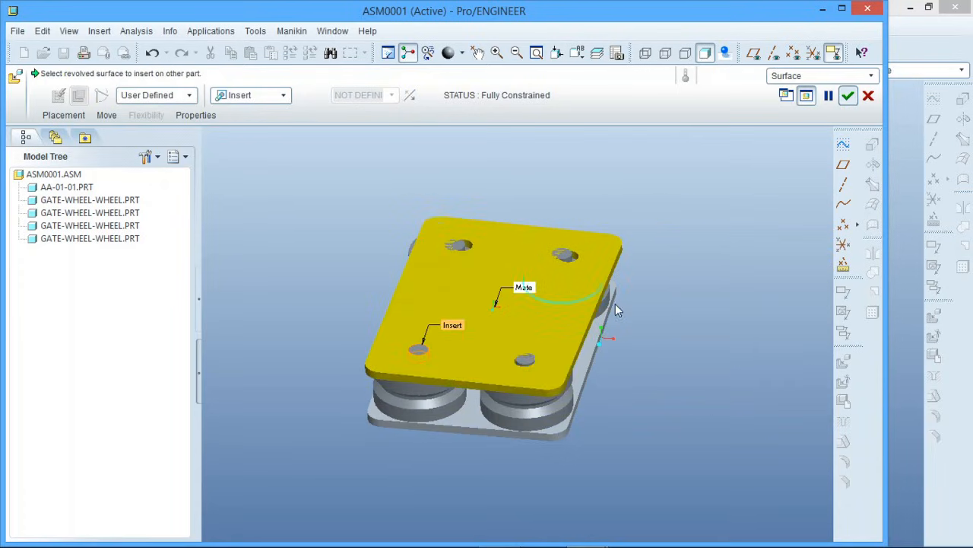
Add another Insert constraint between the second plate's upper-left hole and the wheel boss beneath it, and accept the placement
mouse_move(474, 215)
middle_mouse_down()
mouse_move(506, 247)
mouse_move(544, 255)
mouse_move(523, 257)
middle_mouse_up()
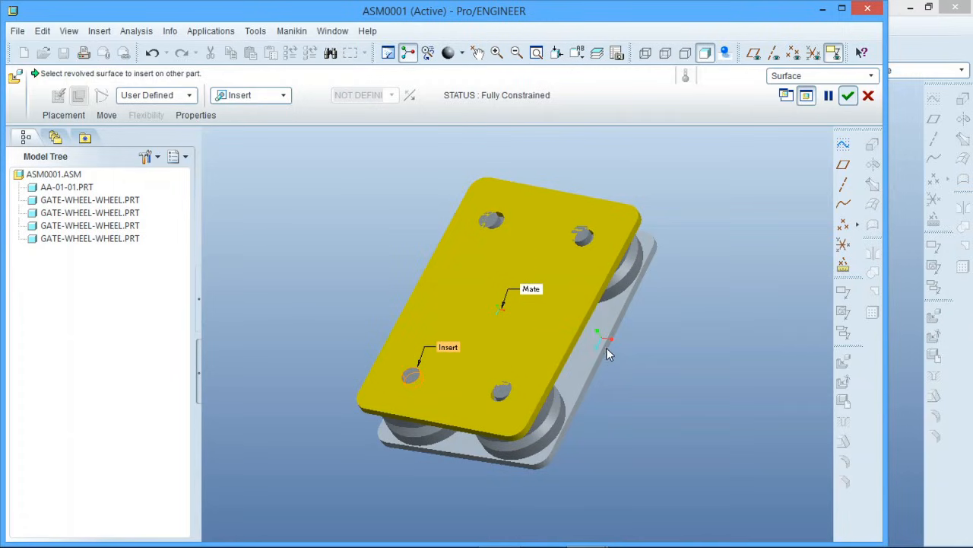
left_click(64, 116)
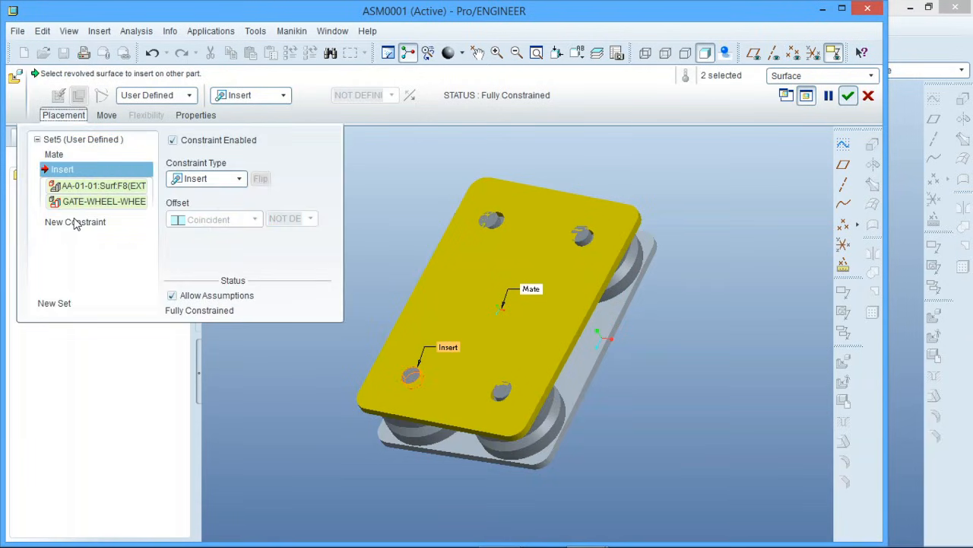
left_click(74, 222)
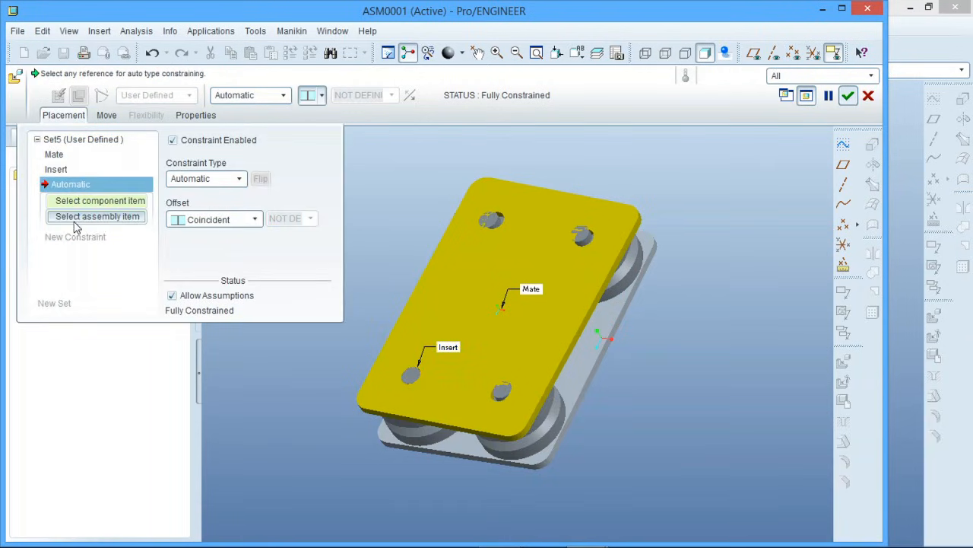
scroll(467, 218, "down", 2)
scroll(467, 218, "down", 3)
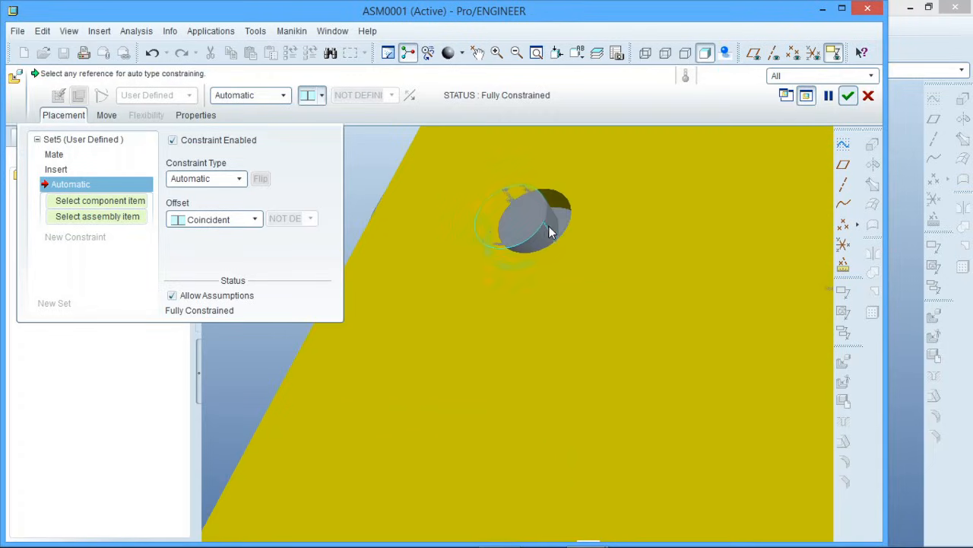
left_click(542, 223)
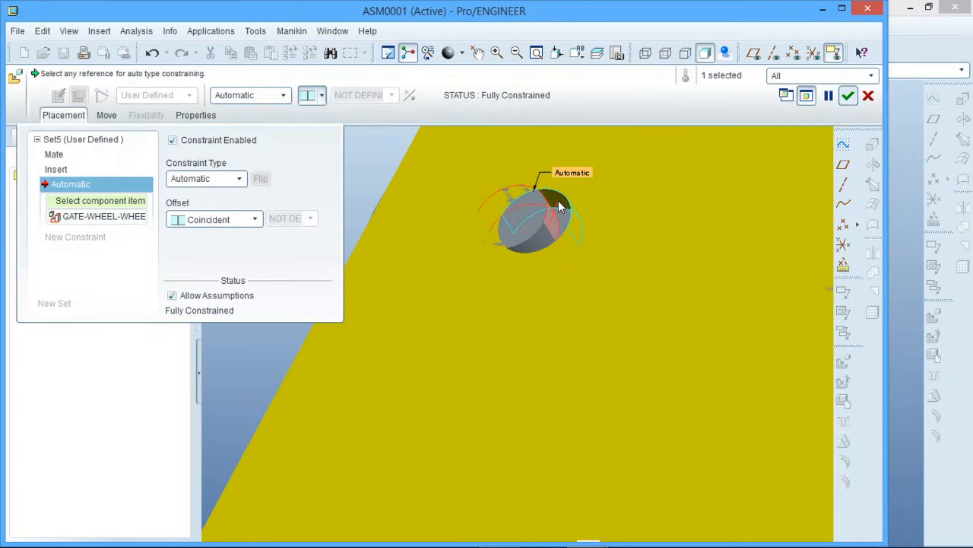
left_click(558, 200)
scroll(546, 203, "up", 5)
middle_click_drag(547, 203, 639, 261)
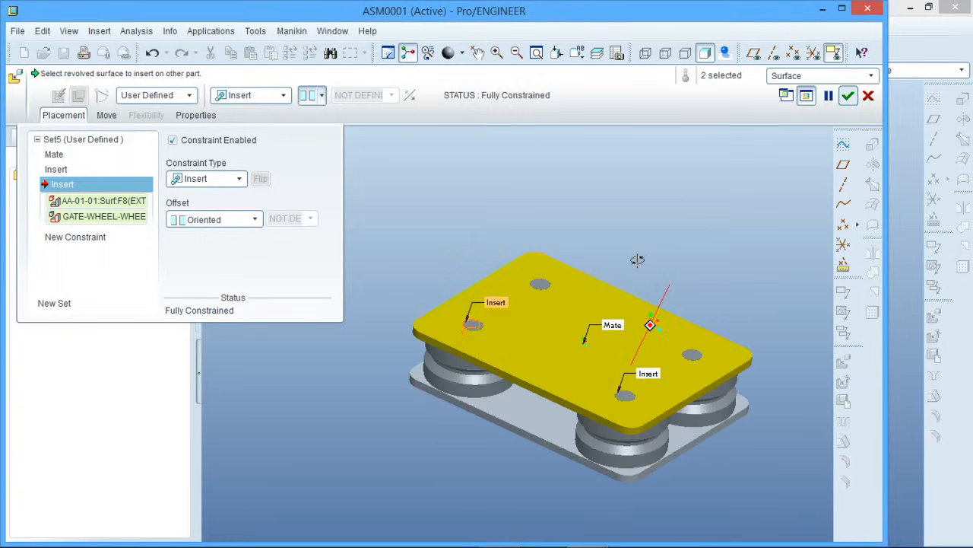
middle_click(527, 206)
Turn on the display of datum planes in the assembly
scroll(527, 207, "down", 2)
scroll(437, 246, "up", 4)
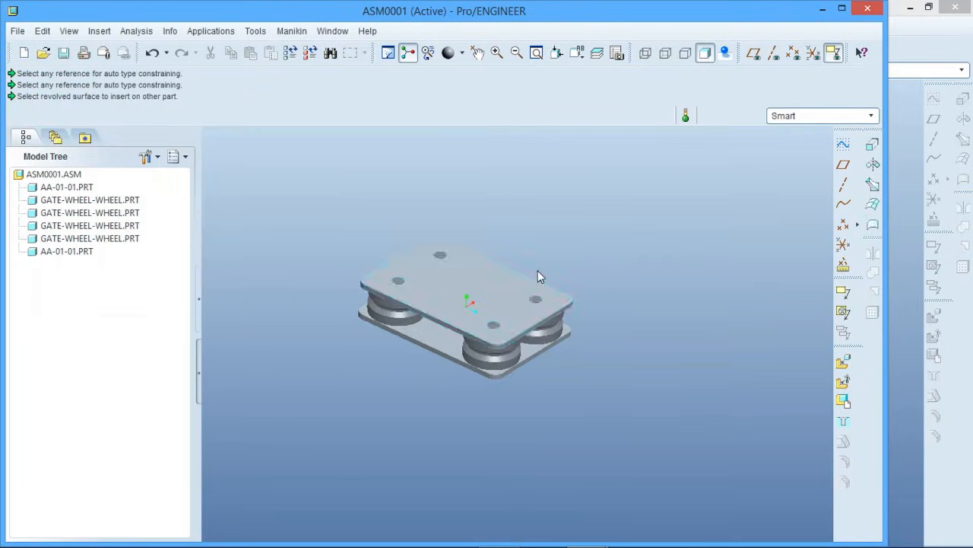
middle_click_drag(538, 270, 423, 296)
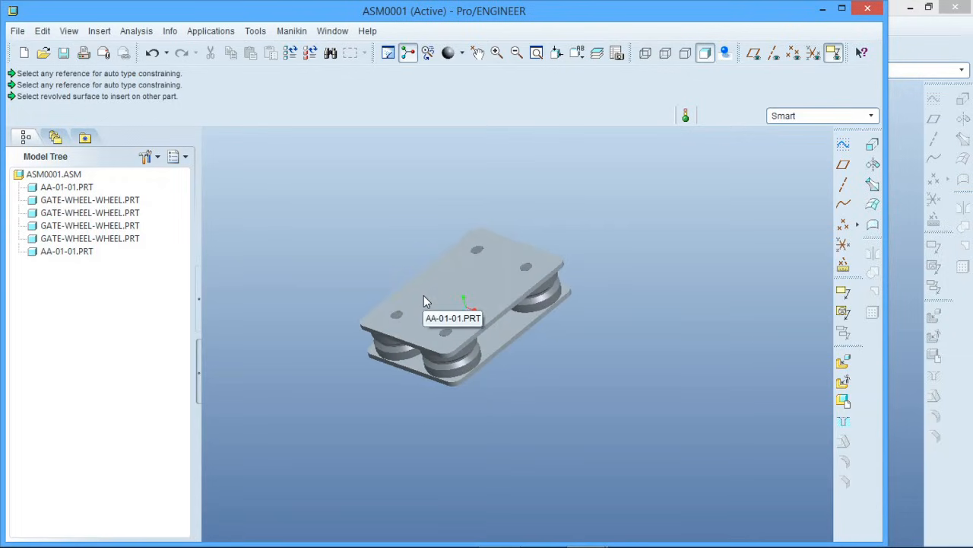
scroll(364, 318, "down", 2)
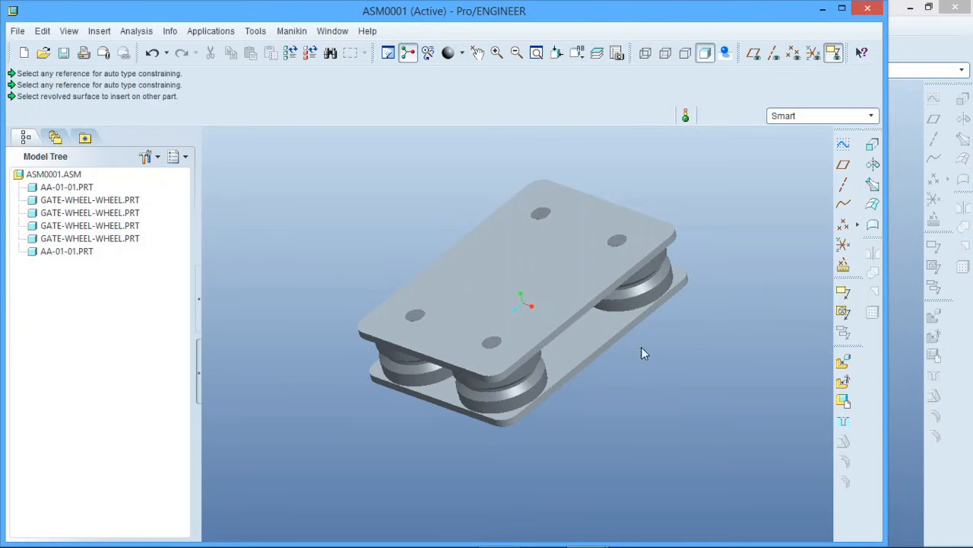
middle_click_drag(532, 363, 554, 359)
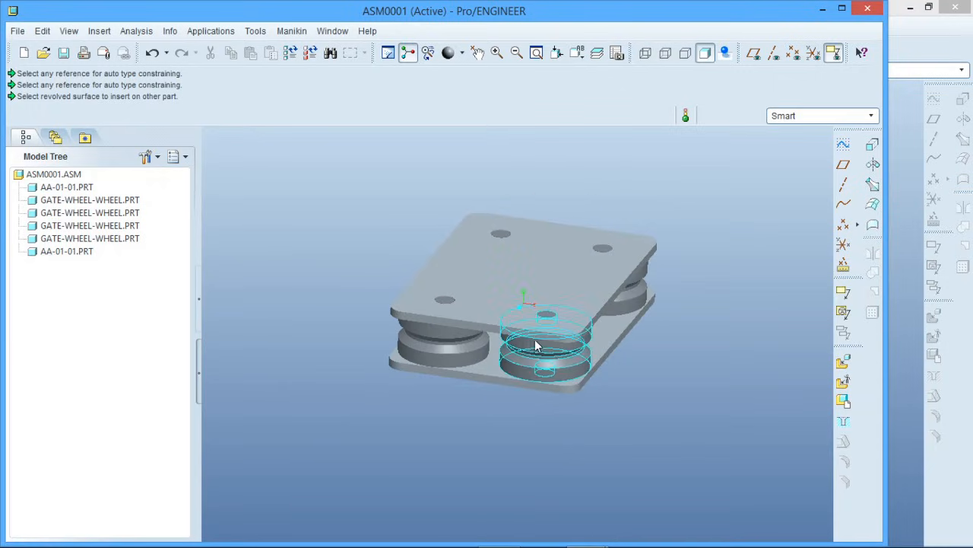
middle_click_drag(394, 247, 381, 367)
left_click(754, 52)
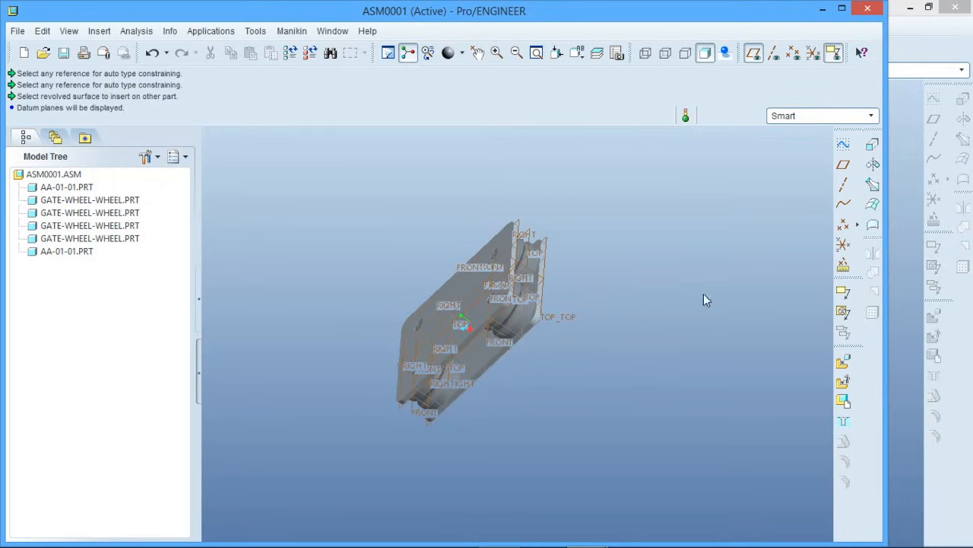
Insert the aa-01-02.prt part into the assembly
left_click(848, 364)
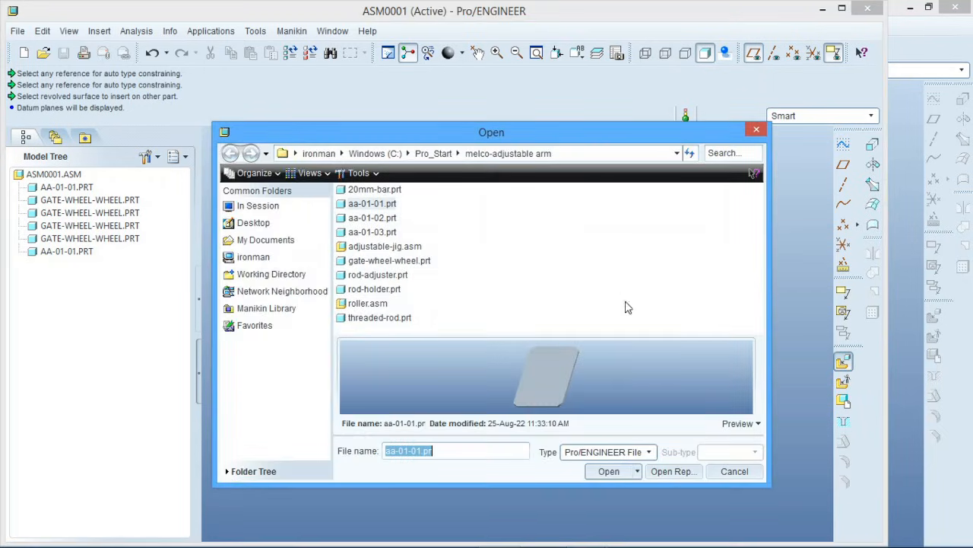
left_click(381, 221)
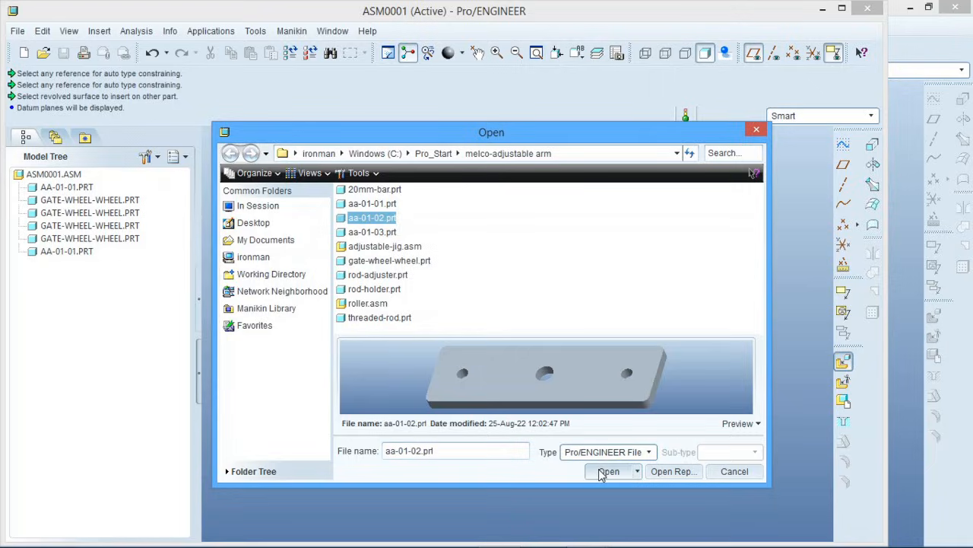
left_click(608, 471)
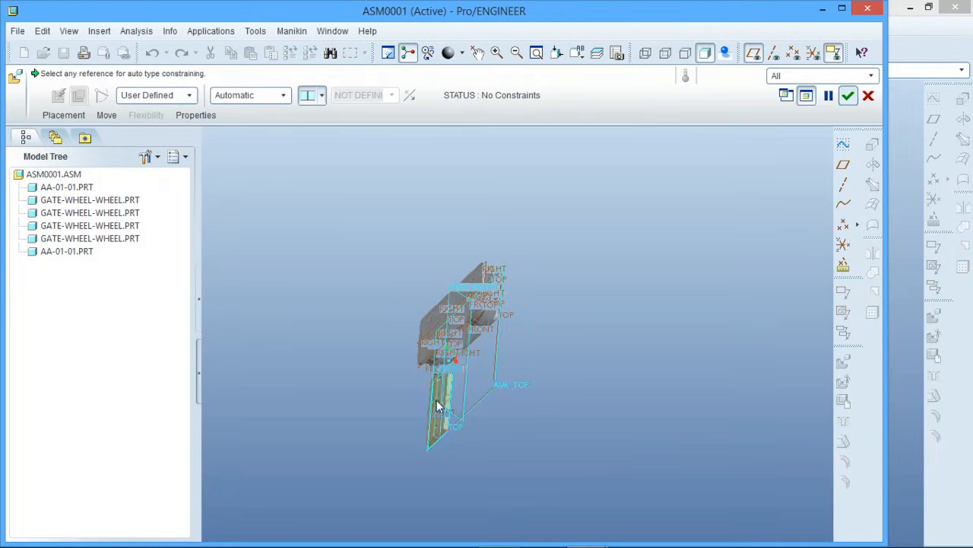
Align the RIGHT datum plane of aa-01-02 with the middle datum plane of the aa-01-01 plate, using a coincident offset
scroll(437, 401, "down", 3)
scroll(489, 315, "down", 1)
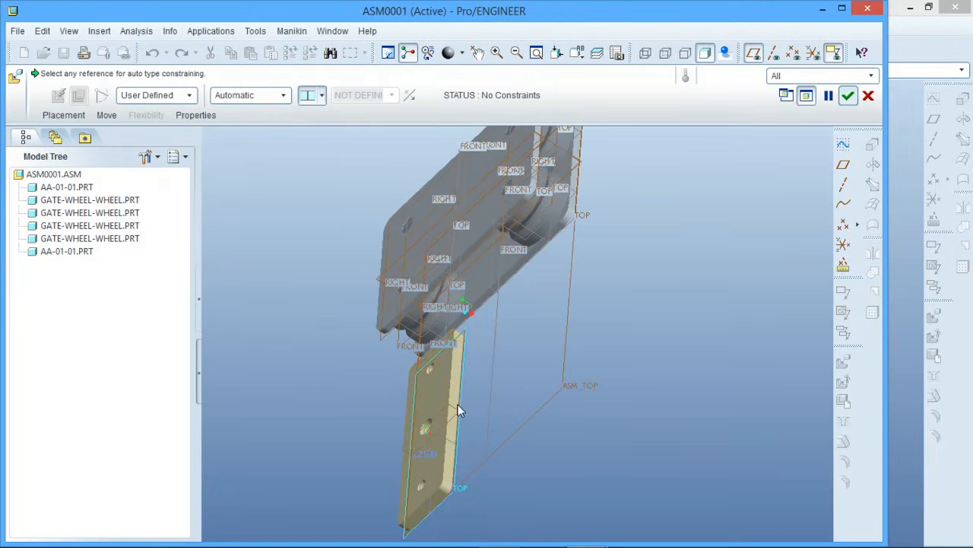
scroll(459, 410, "down", 3)
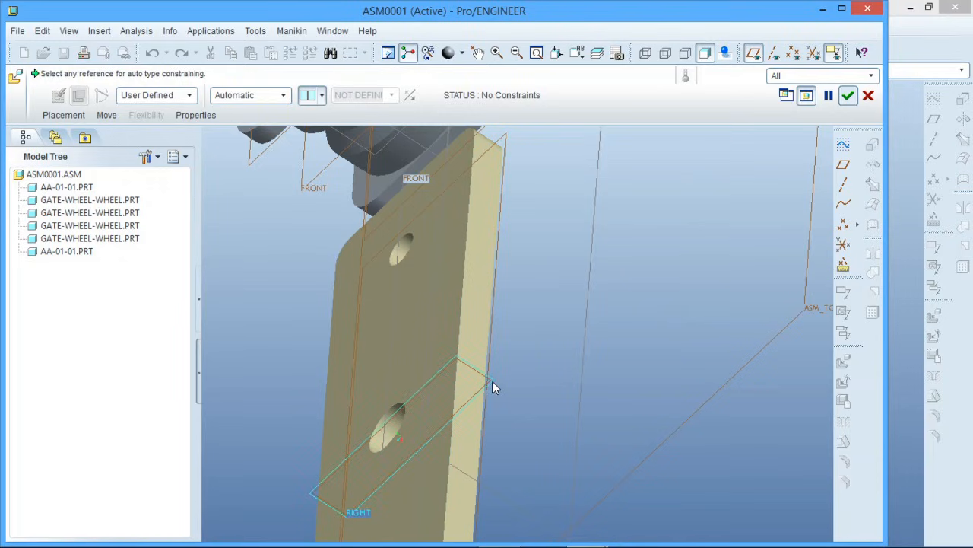
left_click(494, 386)
scroll(402, 450, "up", 5)
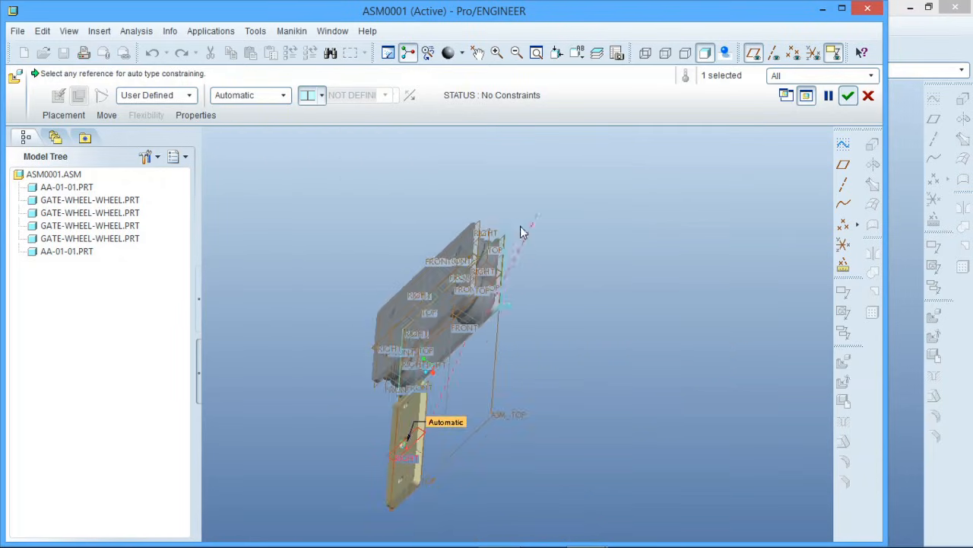
scroll(502, 263, "down", 6)
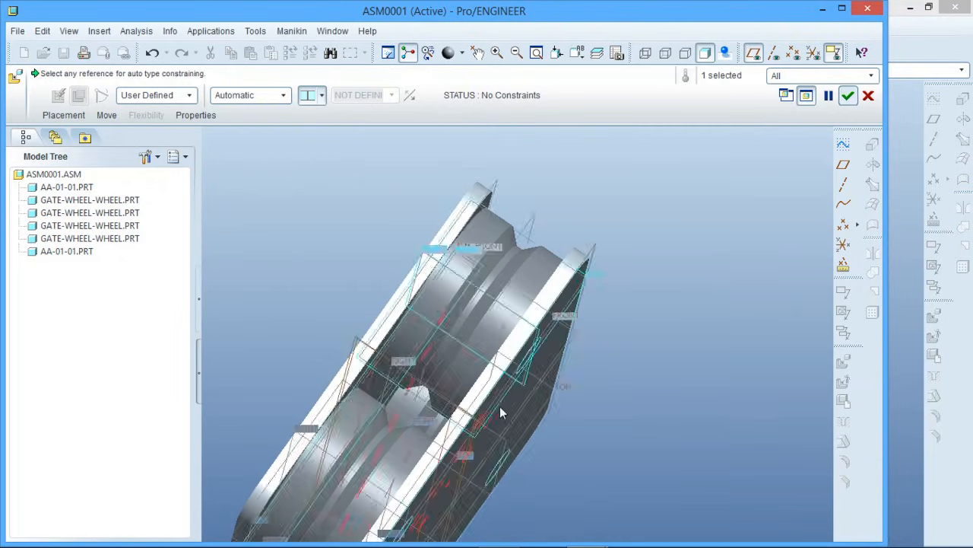
middle_click_drag(535, 411, 574, 417)
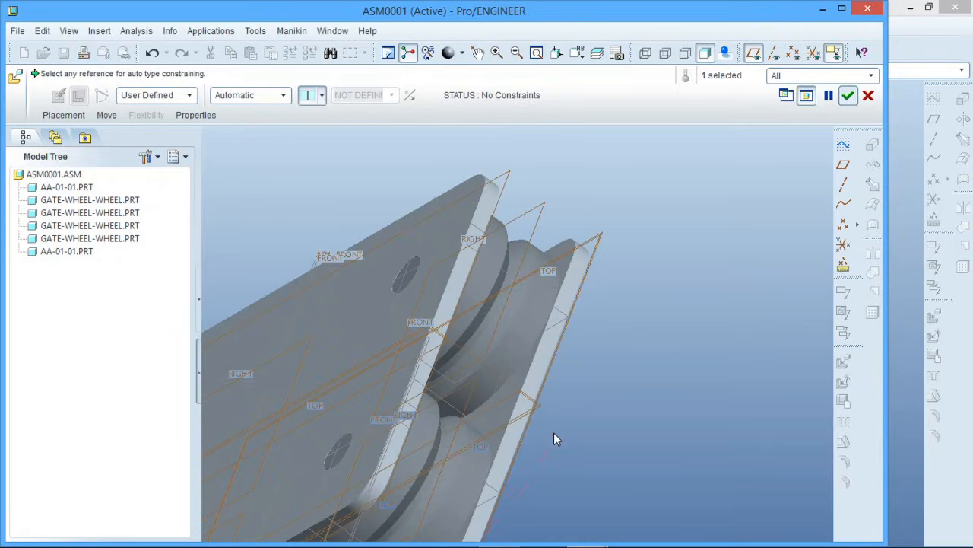
left_click(542, 407)
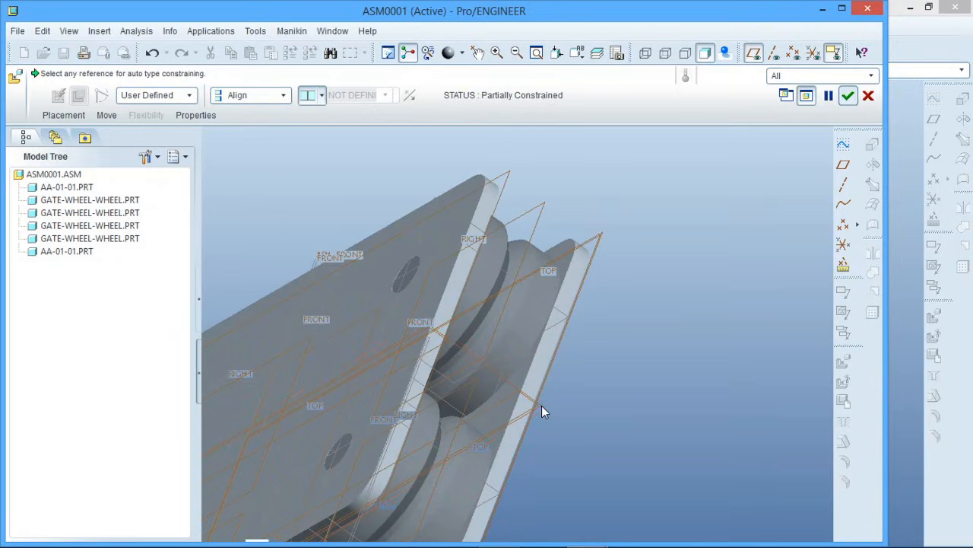
scroll(640, 362, "up", 5)
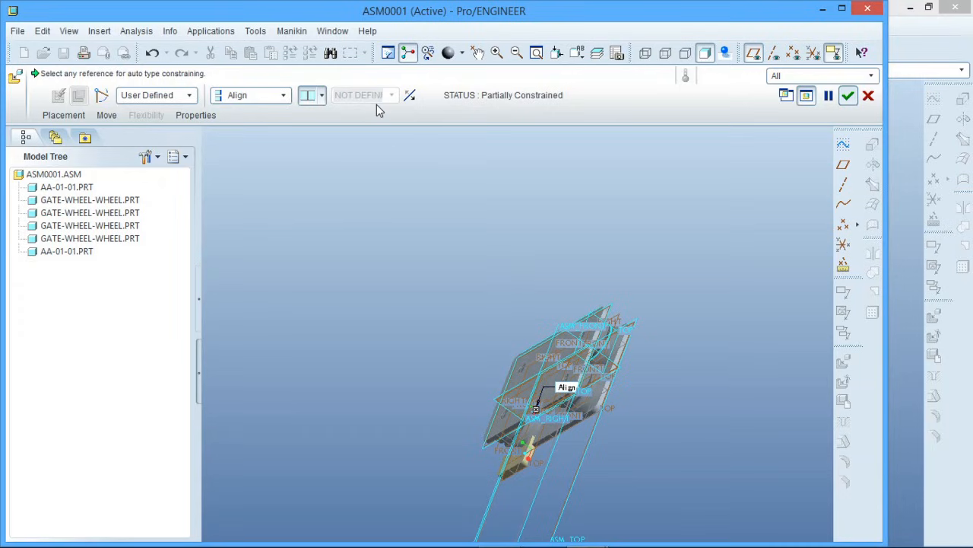
left_click(322, 97)
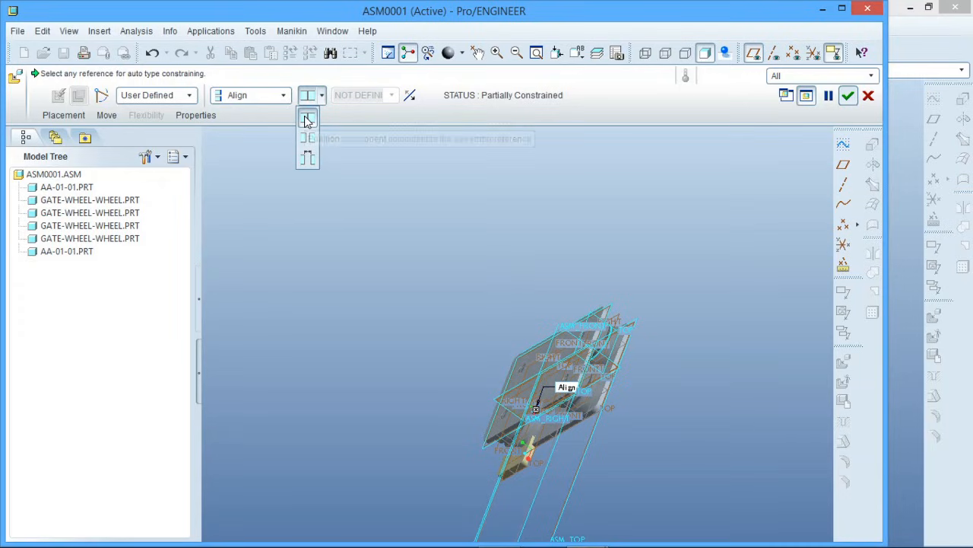
left_click(307, 122)
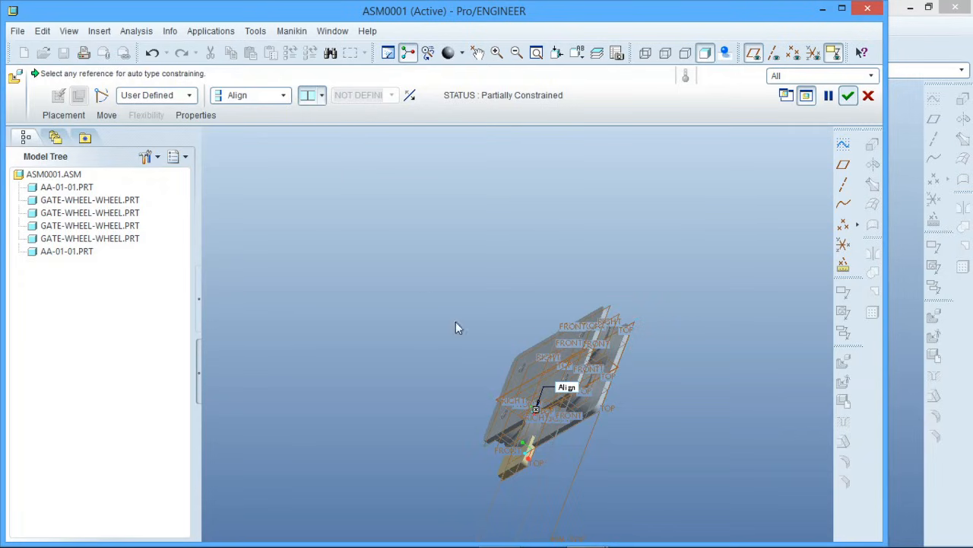
Hide the datum planes and mate the large flat face of aa-01-02 with the narrow end face of the aa-01-01 plate
scroll(506, 468, "up", 5)
mouse_move(521, 439)
middle_mouse_down()
mouse_move(499, 494)
mouse_move(529, 456)
middle_mouse_up()
scroll(559, 382, "down", 3)
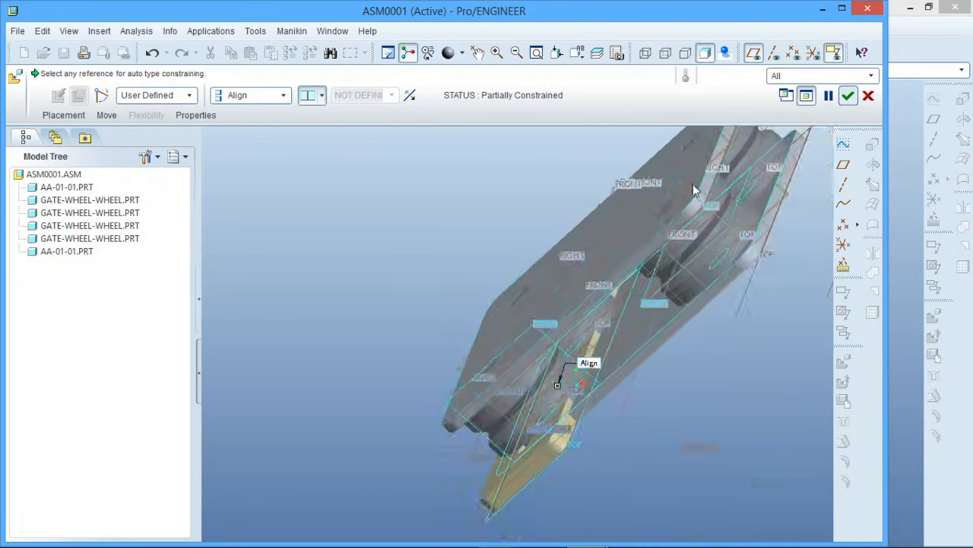
left_click(755, 55)
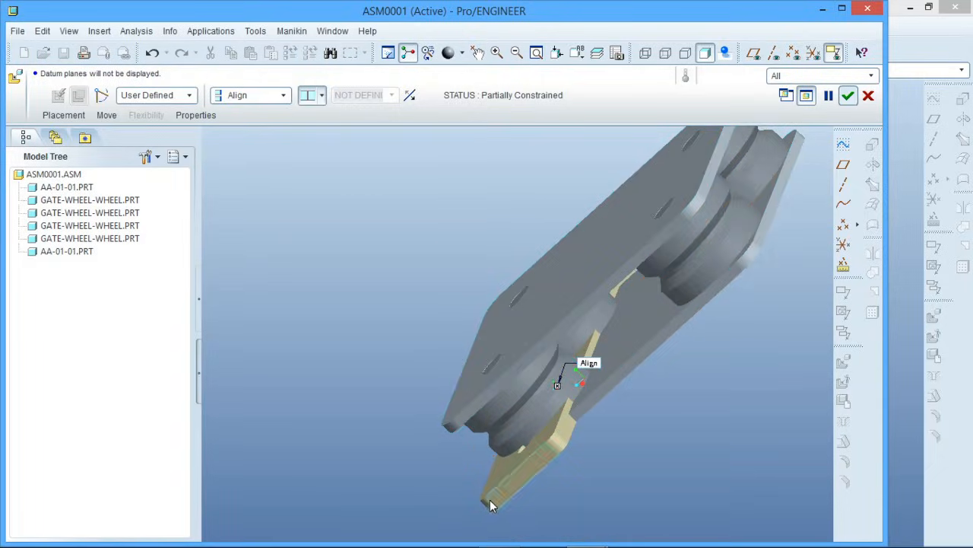
scroll(491, 506, "up", 3)
left_click(517, 439)
scroll(367, 510, "down", 6)
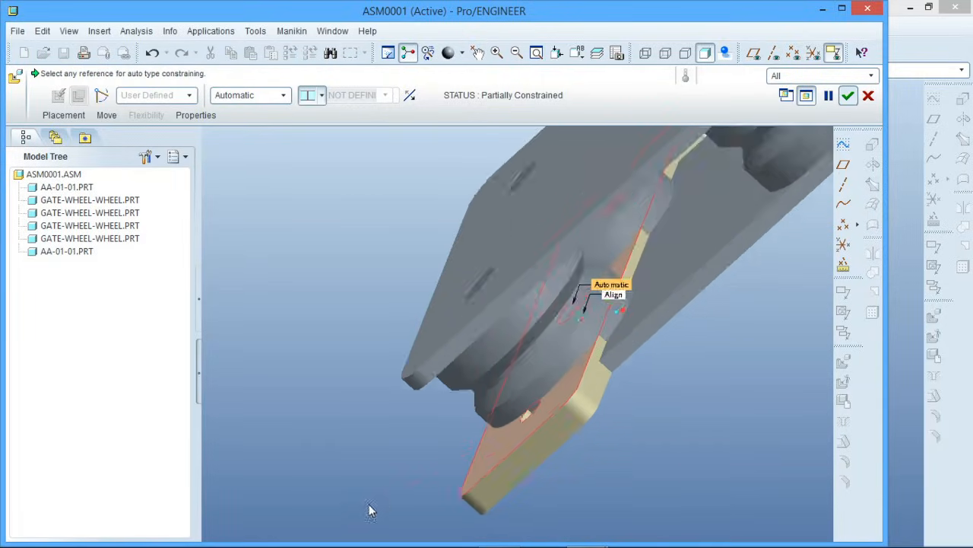
scroll(462, 419, "up", 2)
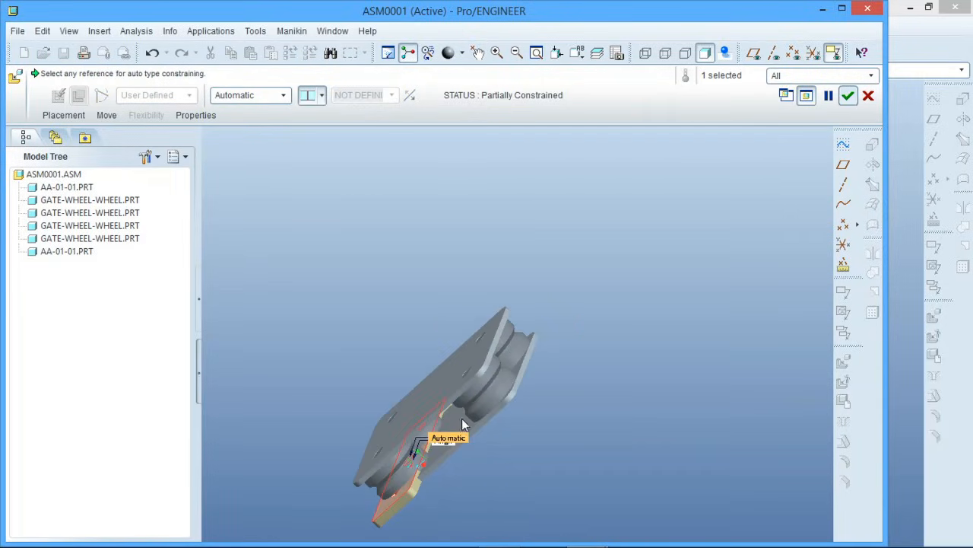
left_click(500, 337)
mouse_move(521, 372)
middle_mouse_down()
mouse_move(547, 359)
mouse_move(506, 380)
middle_mouse_up()
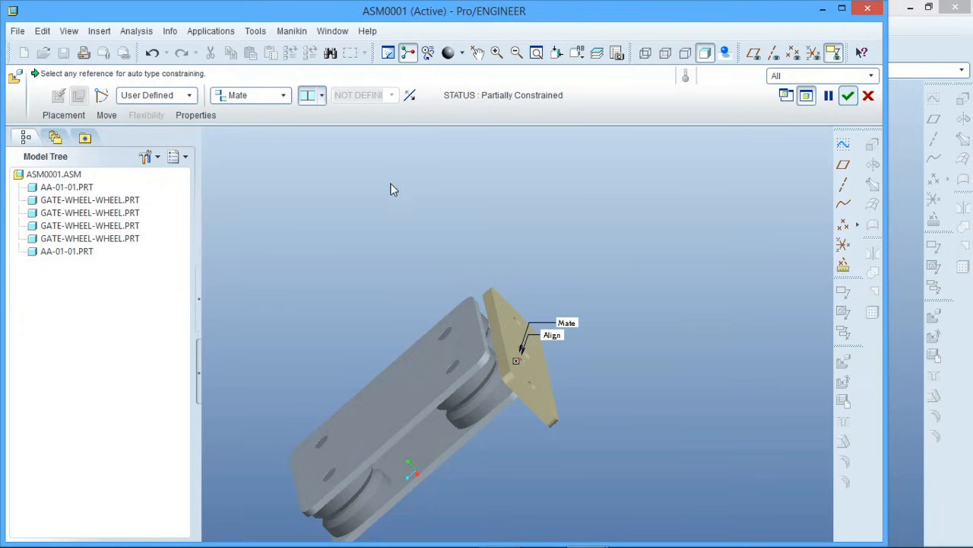
Change the mate to a distance offset and move aa-01-02 1.75 away from the end of the roller plates
left_click(308, 156)
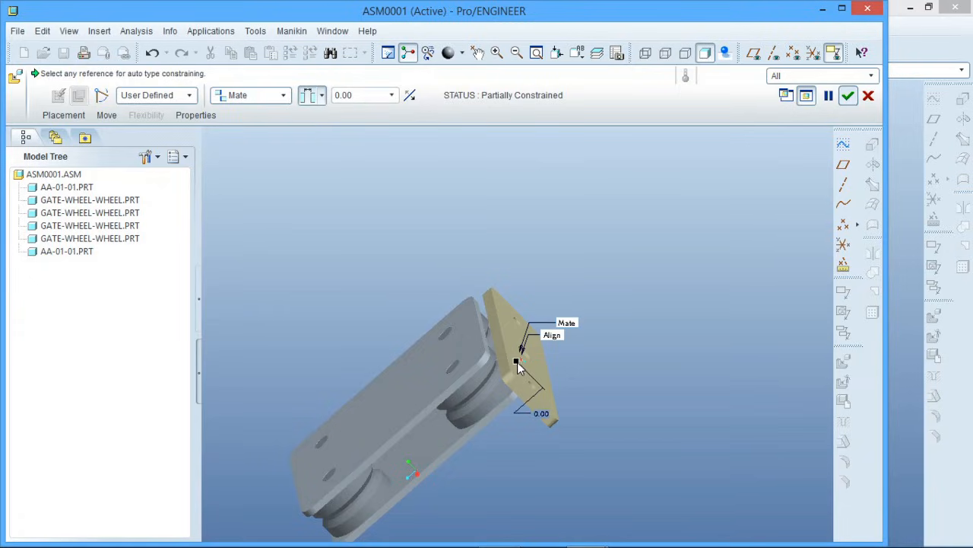
left_click_drag(517, 367, 575, 335)
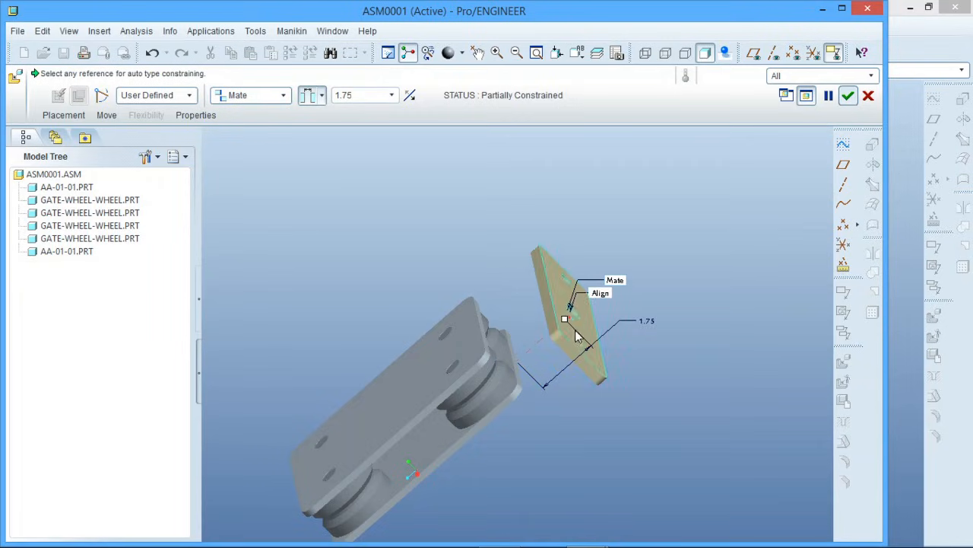
middle_click_drag(490, 409, 557, 390)
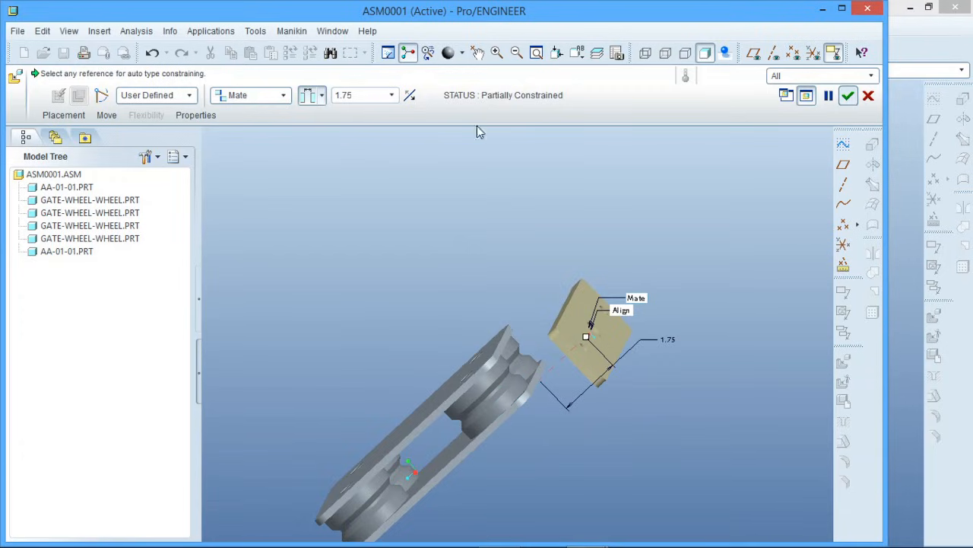
Add a new automatic constraint to the placement of aa-01-02 and turn the datum planes back on
left_click(63, 115)
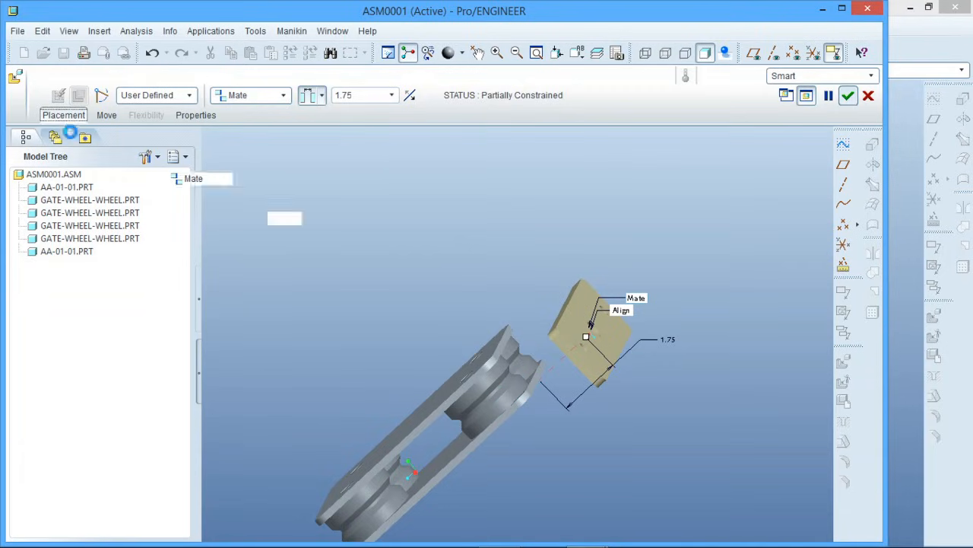
left_click(72, 221)
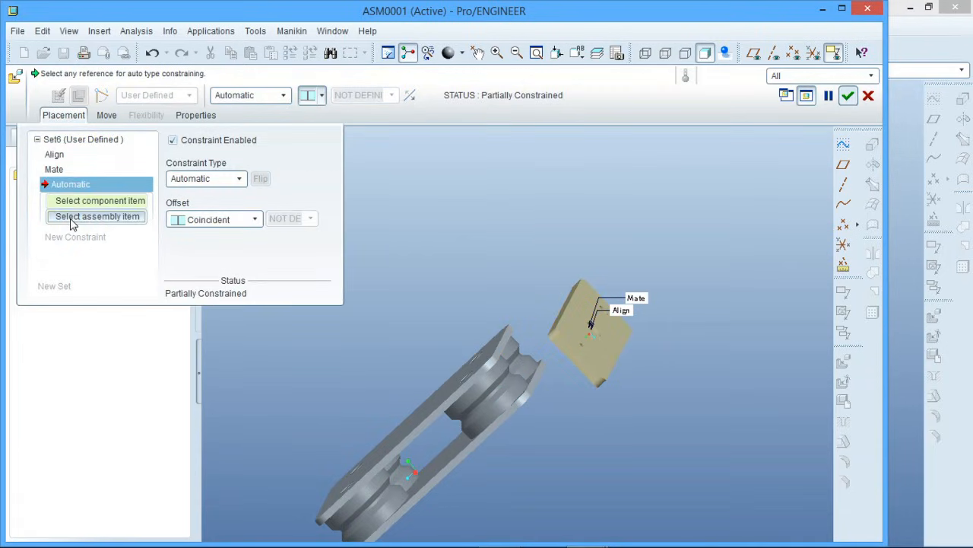
left_click(758, 54)
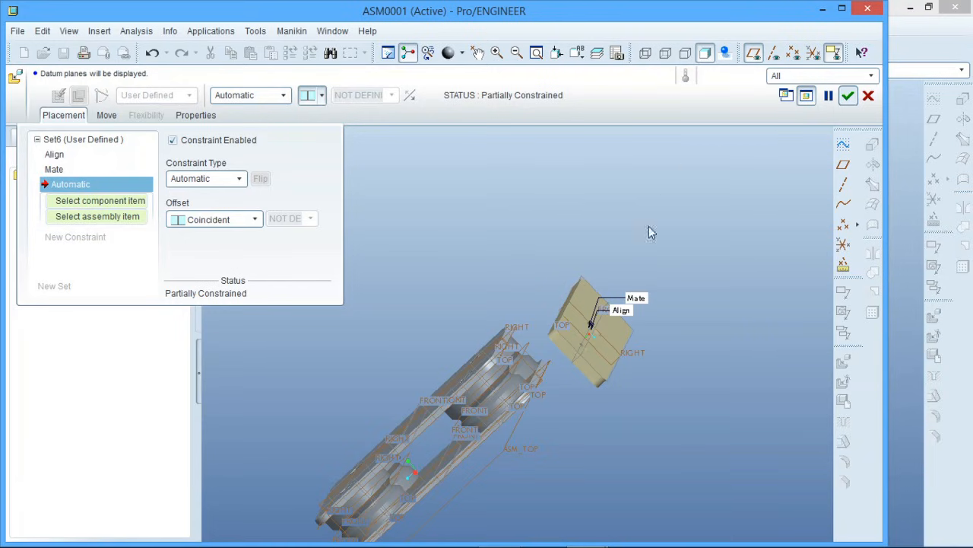
Mate the FRONT datum plane of aa-01-02 with the FRONT datum plane of a gate wheel so the offset is coincident
middle_click_drag(618, 283, 633, 341)
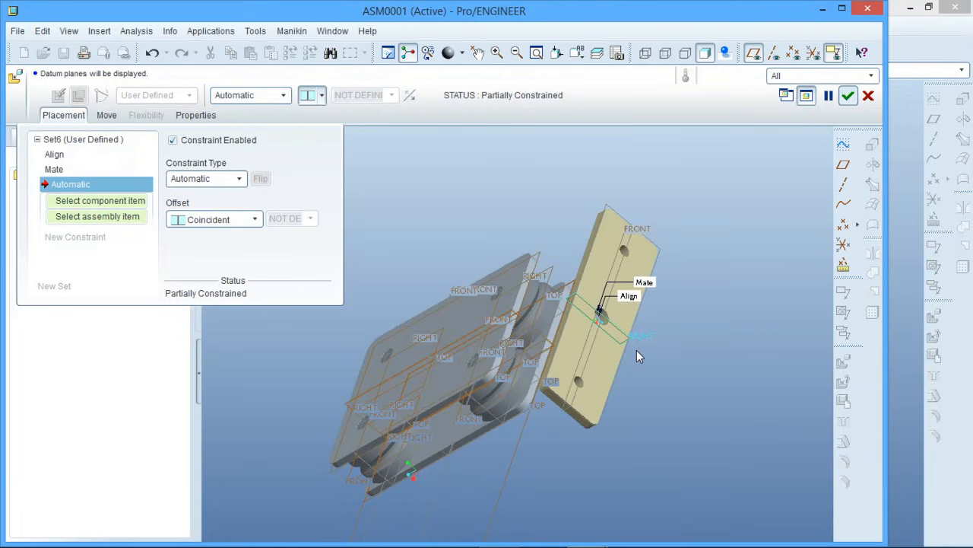
scroll(637, 350, "down", 3)
scroll(496, 479, "down", 3)
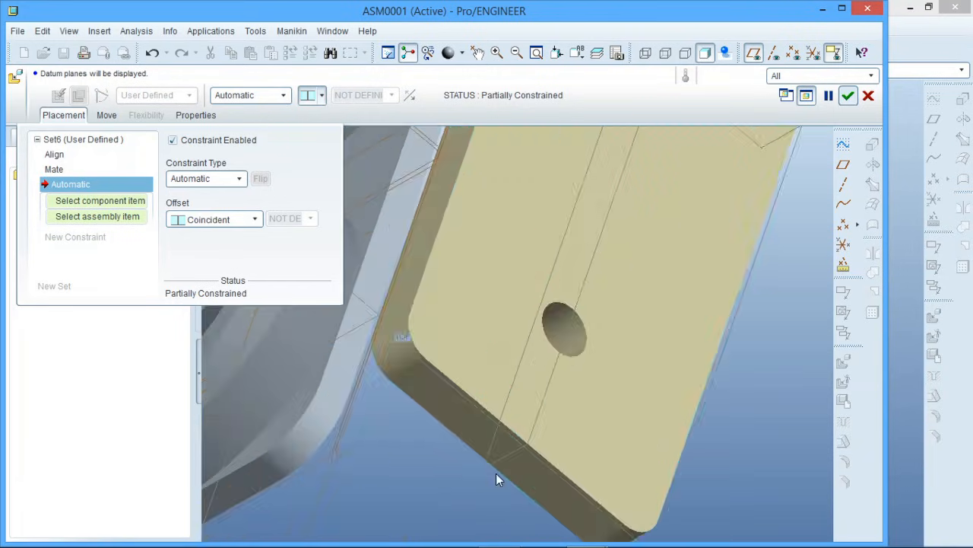
left_click(498, 462)
scroll(712, 396, "up", 2)
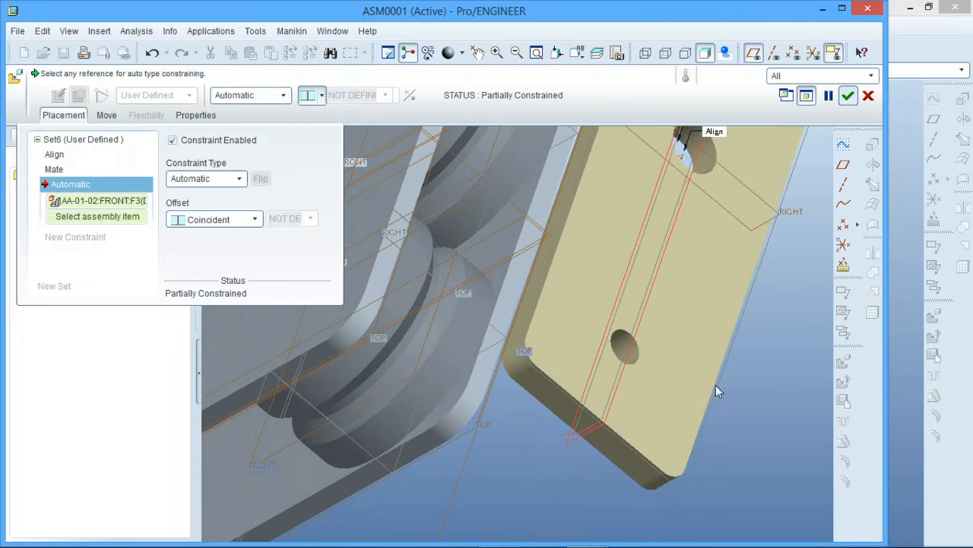
left_click(287, 447)
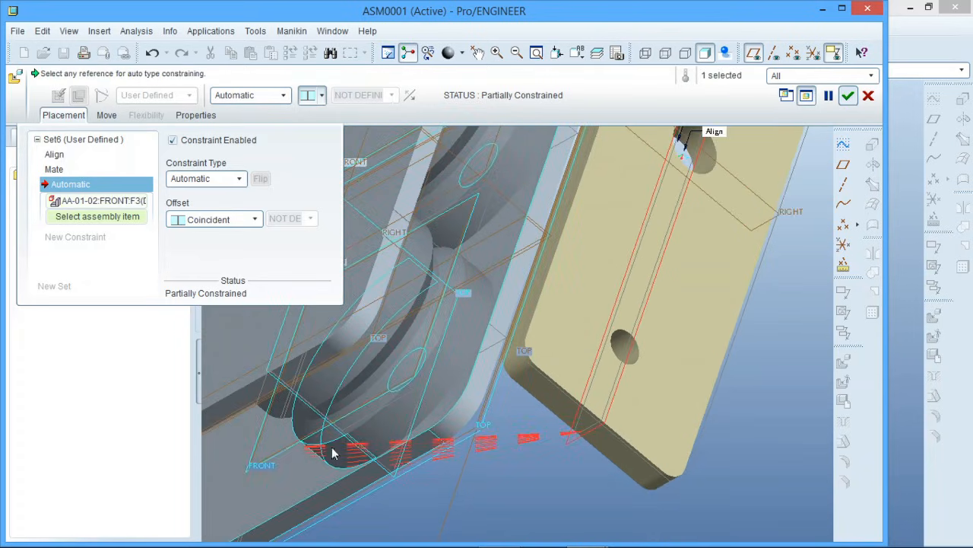
middle_click_drag(331, 446, 420, 385)
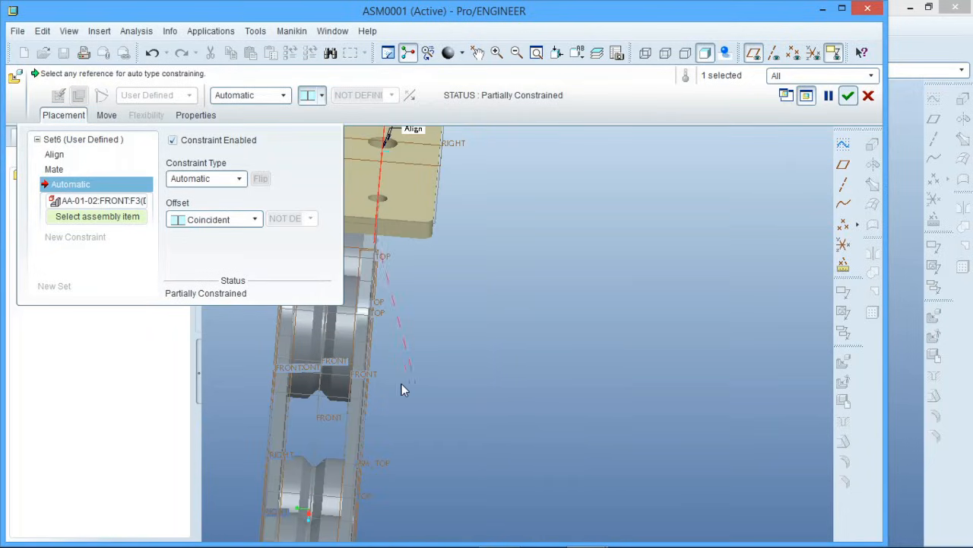
left_click(319, 414)
scroll(517, 434, "down", 3)
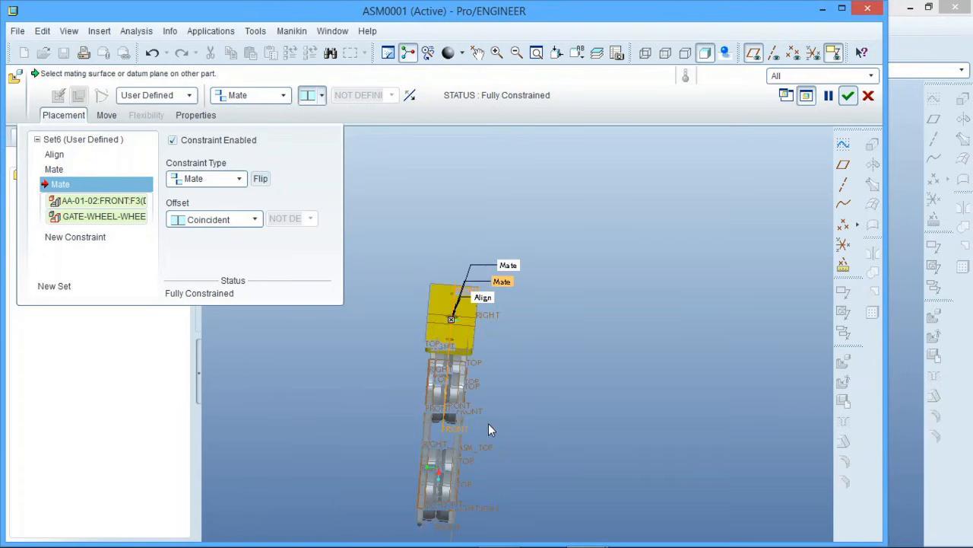
middle_click_drag(488, 430, 539, 423)
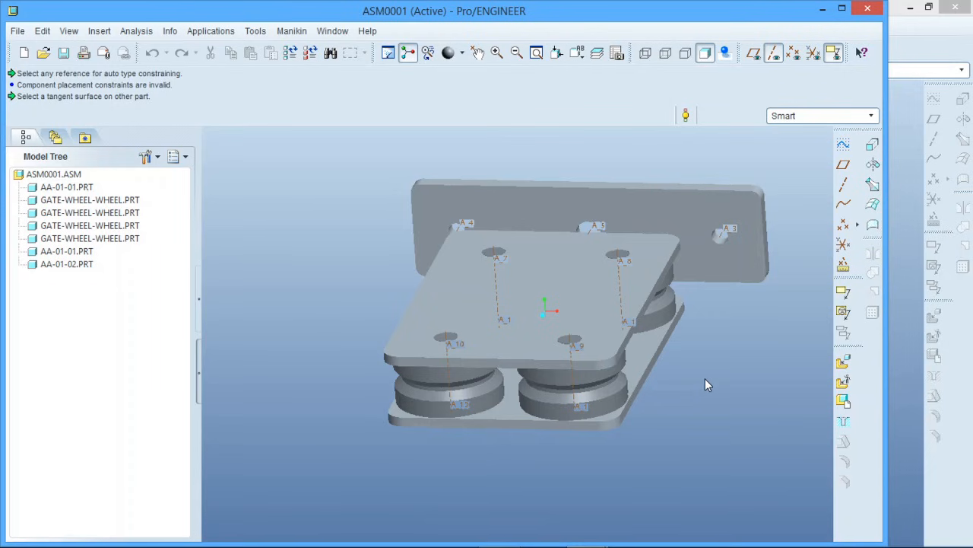
Insert the 20mm-bar.prt part into the assembly
middle_click_drag(725, 373, 700, 380)
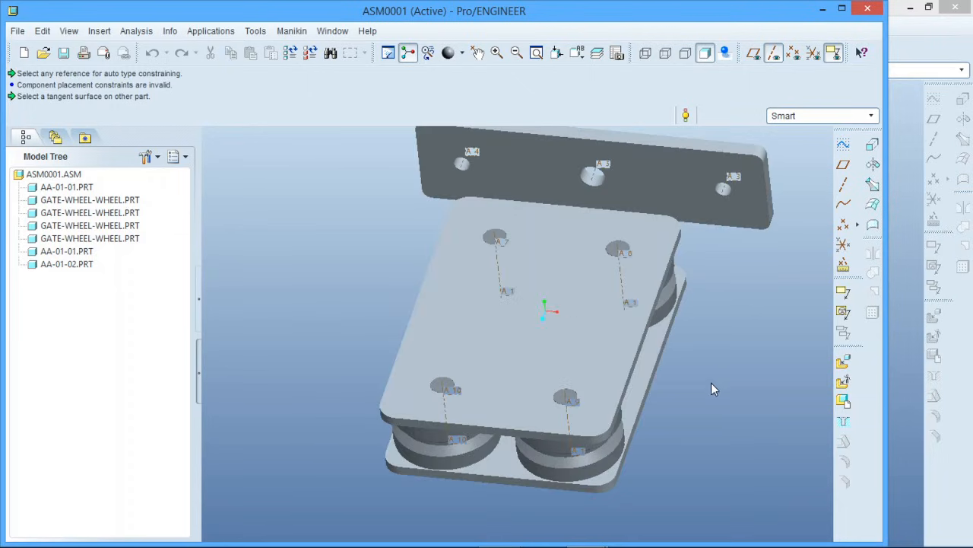
left_click(843, 363)
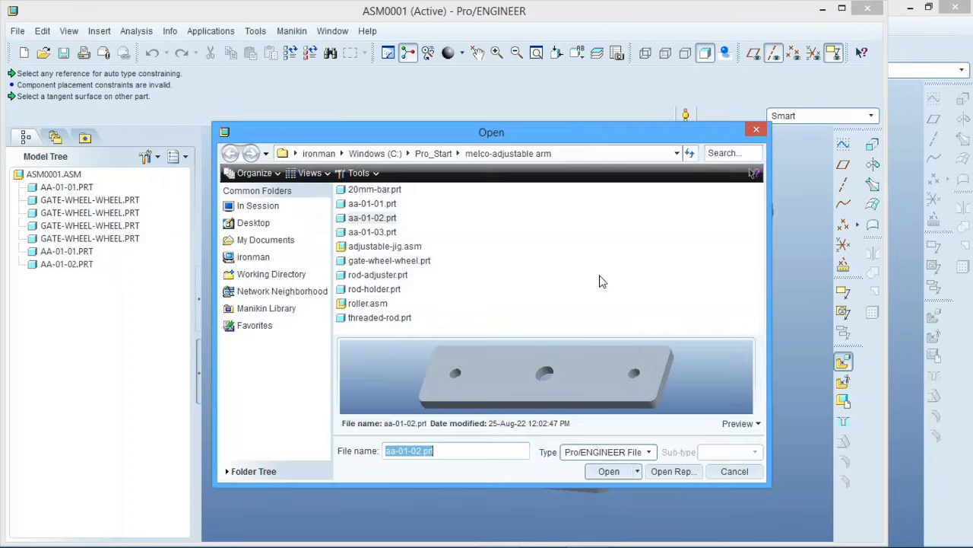
left_click(373, 190)
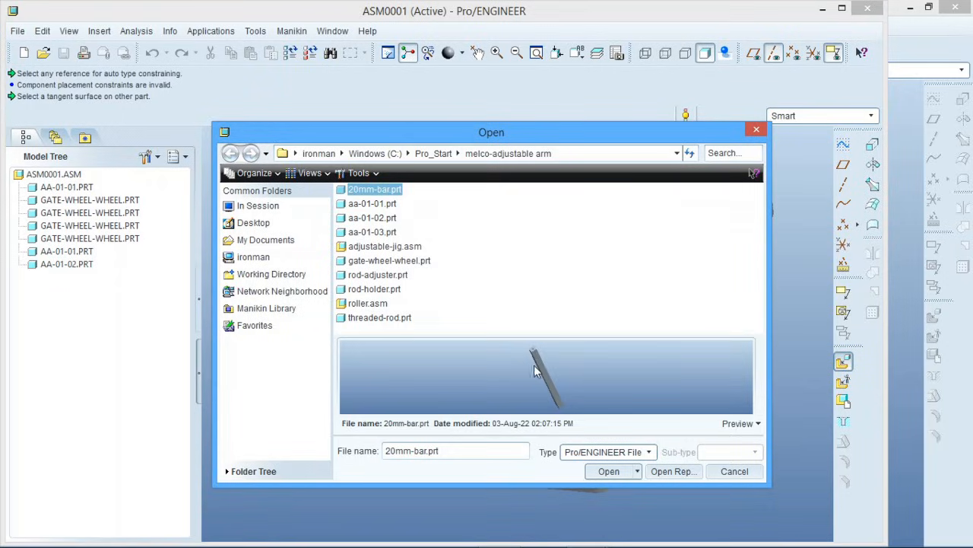
left_click(605, 472)
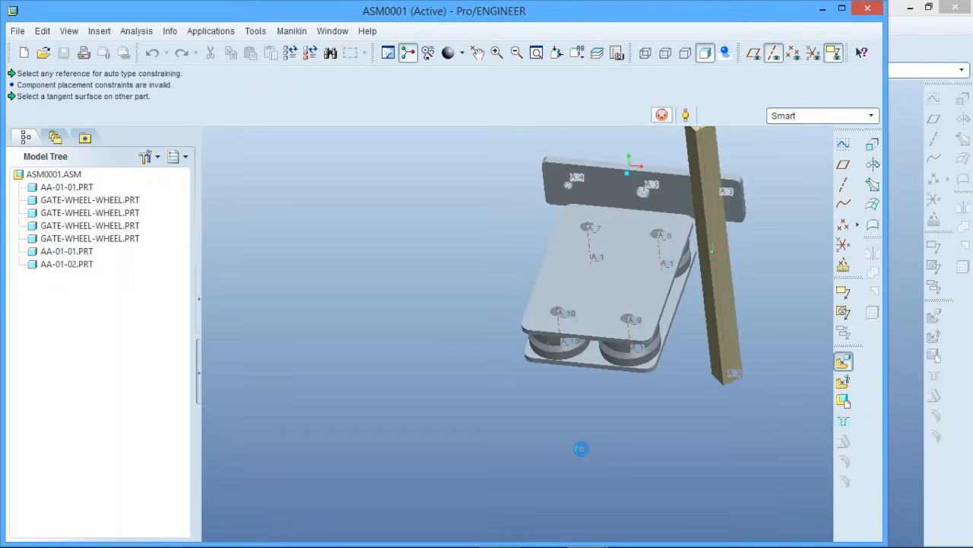
scroll(651, 246, "down", 5)
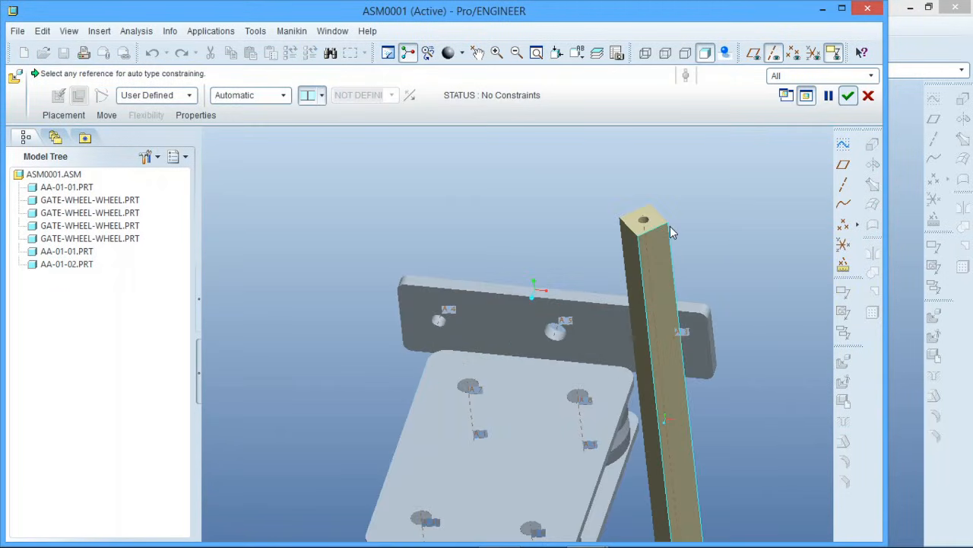
Align the axis of the 20mm-bar with the axis of an outer hole in the aa-01-02 plate
left_click(652, 259)
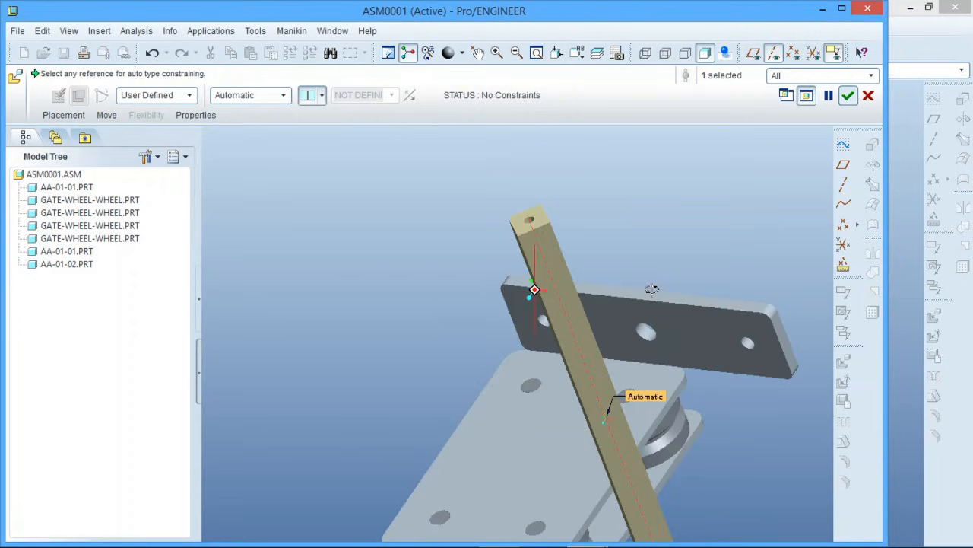
left_click(746, 340)
middle_click_drag(747, 343, 742, 324)
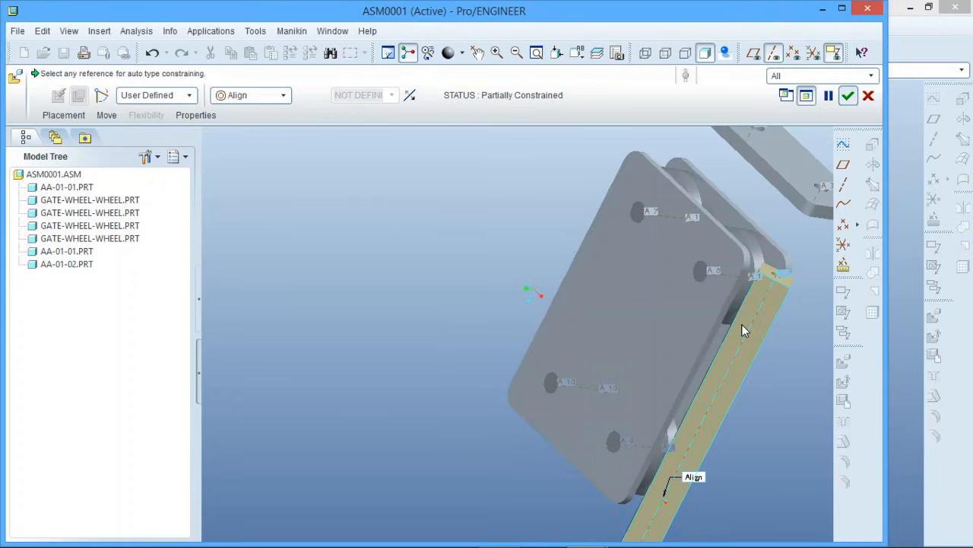
Mate the end face of the 20mm-bar with the face of aa-01-02 that faces the rollers
left_click(786, 285)
middle_click_drag(783, 280, 807, 222)
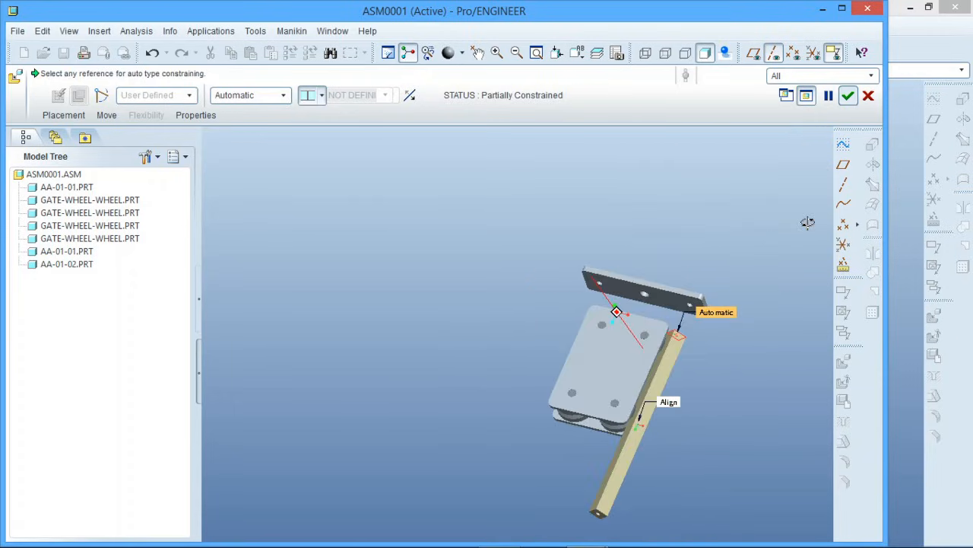
scroll(670, 304, "up", 5)
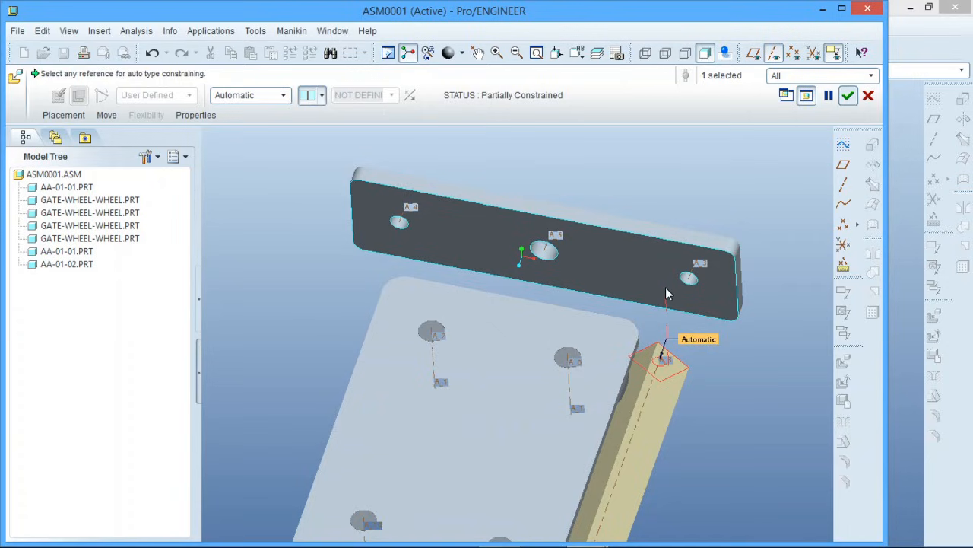
left_click(666, 290)
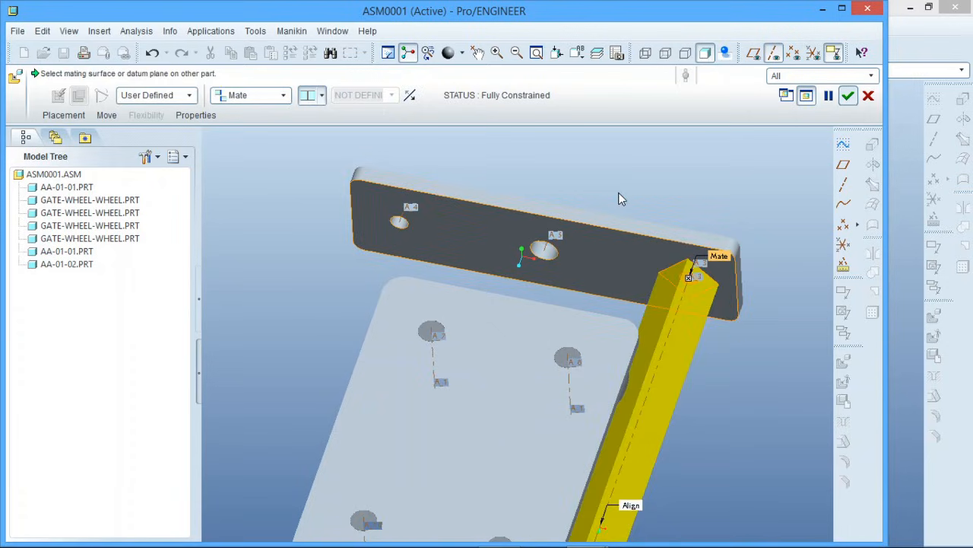
mouse_move(661, 353)
middle_mouse_down()
mouse_move(715, 388)
mouse_move(664, 344)
middle_mouse_up()
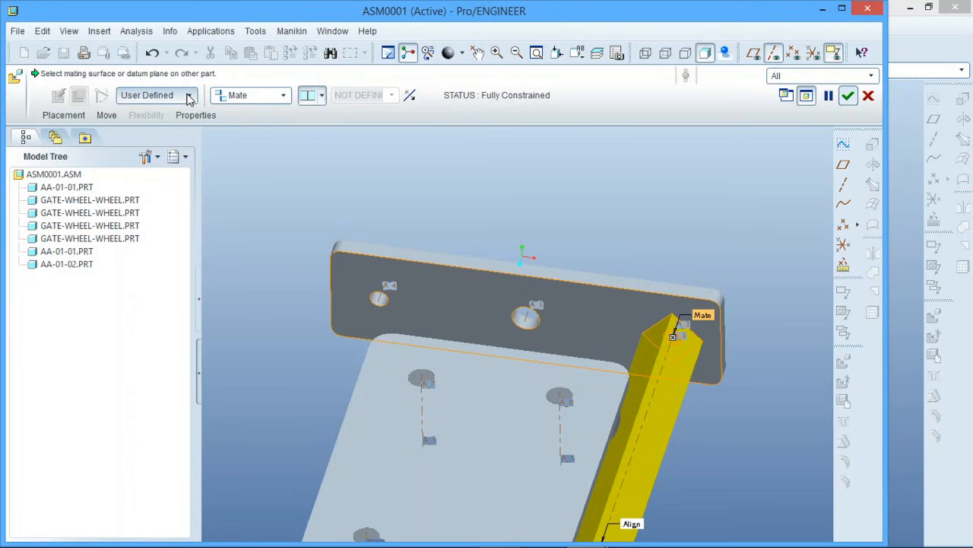
Add a new constraint between a side face of the 20mm-bar and the long narrow edge face of aa-01-02
left_click(62, 114)
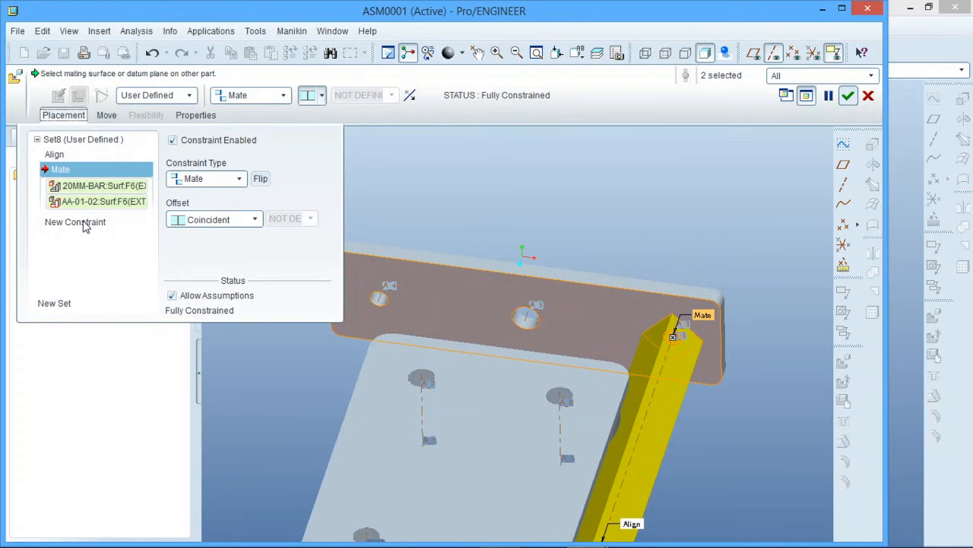
left_click(85, 223)
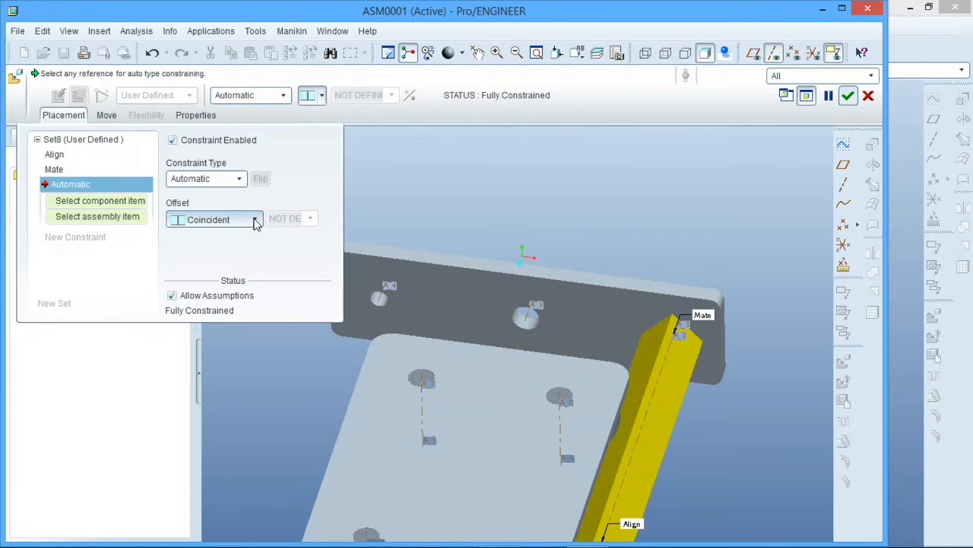
left_click(654, 334)
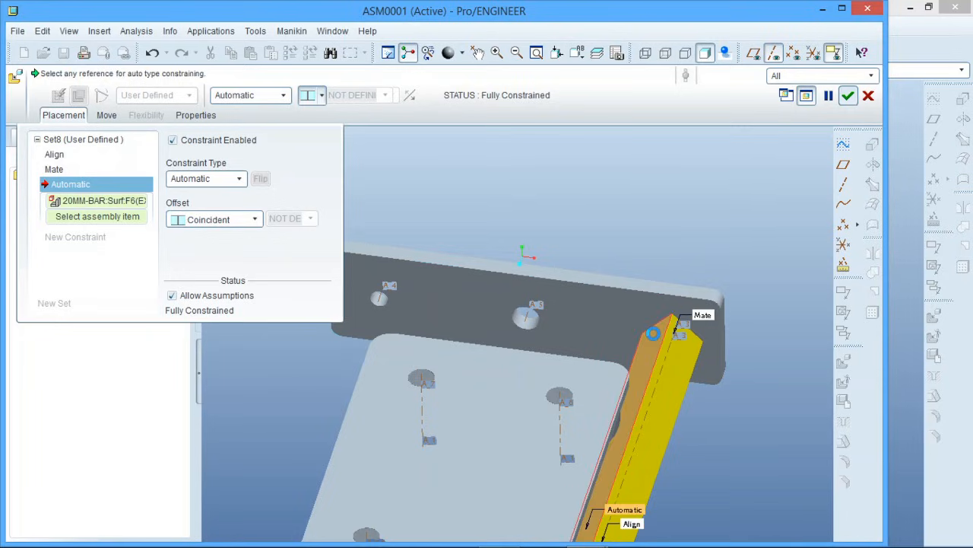
left_click(647, 290)
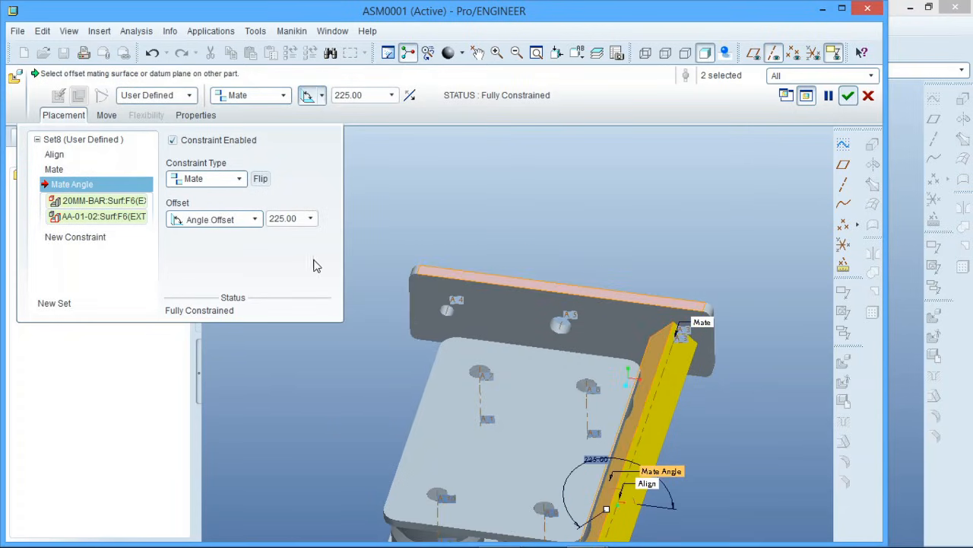
Set the bar's mate angle offset to 45 and accept the placement of the 20mm-bar
middle_click_drag(633, 422, 624, 469)
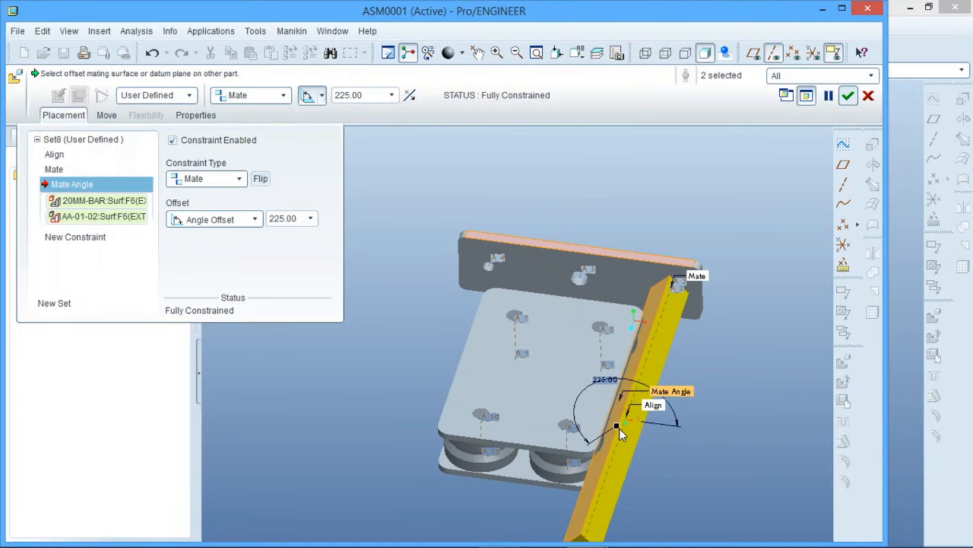
left_click_drag(619, 431, 643, 391)
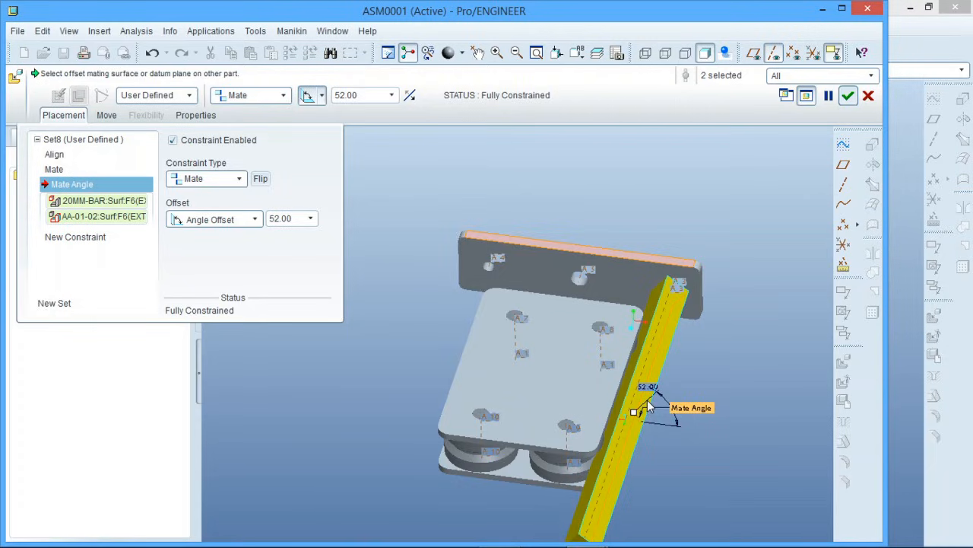
scroll(637, 400, "up", 4)
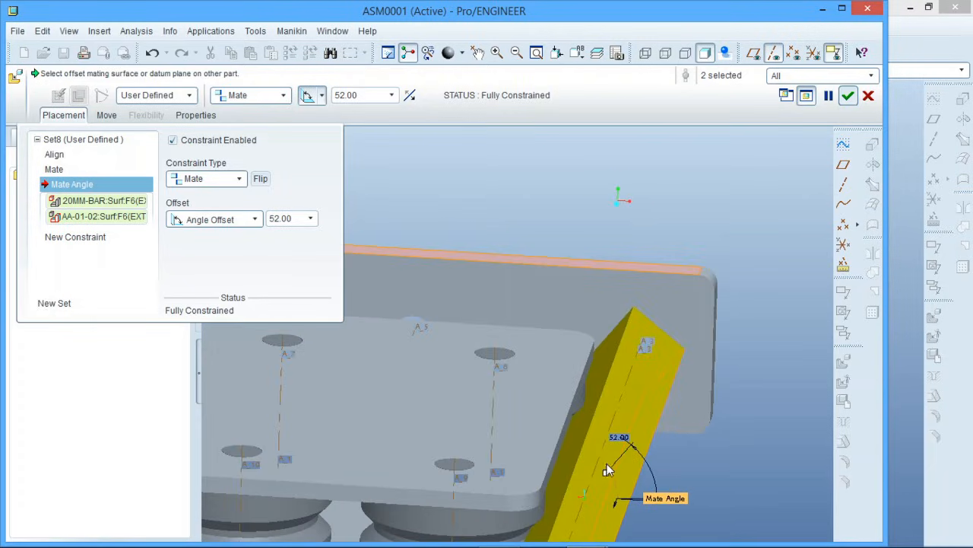
left_click_drag(607, 475, 624, 460)
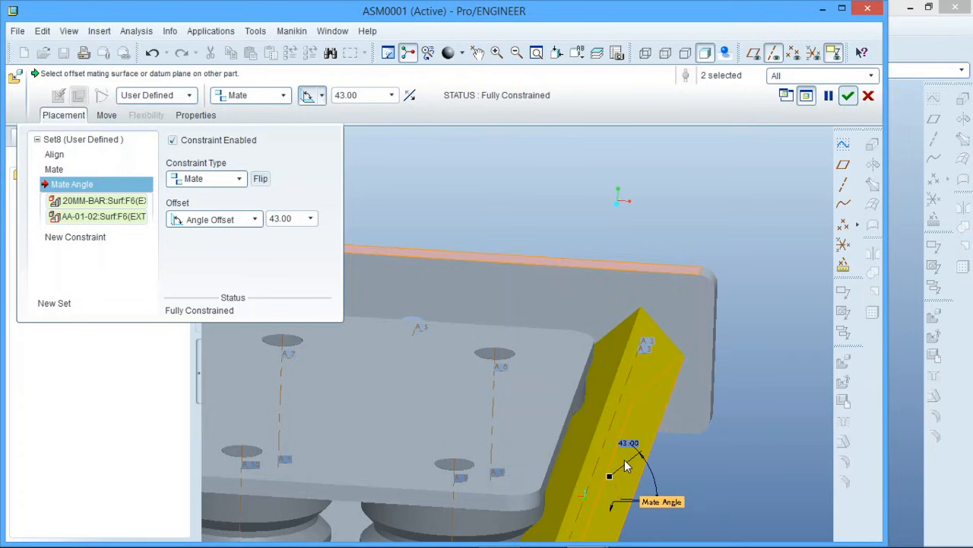
scroll(642, 367, "up", 1)
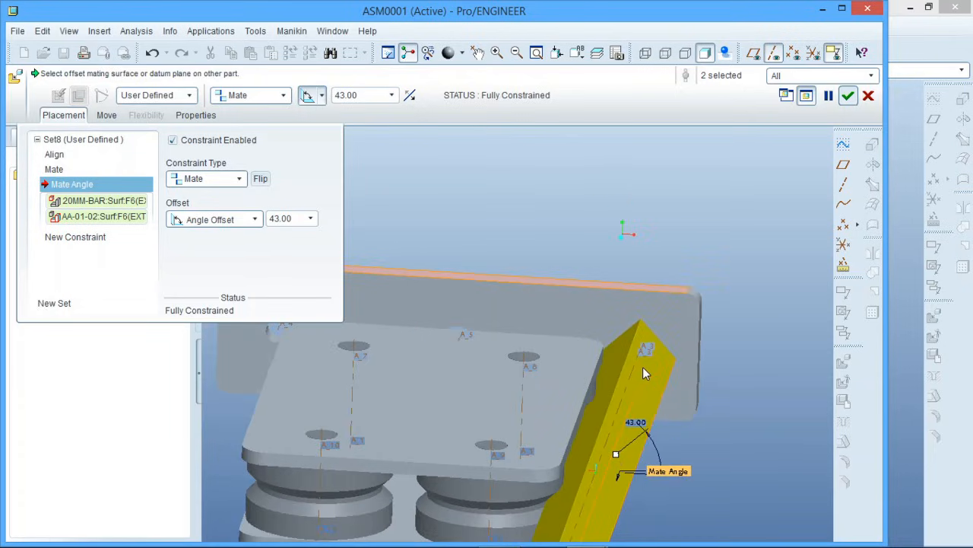
double_click(637, 423)
type("45")
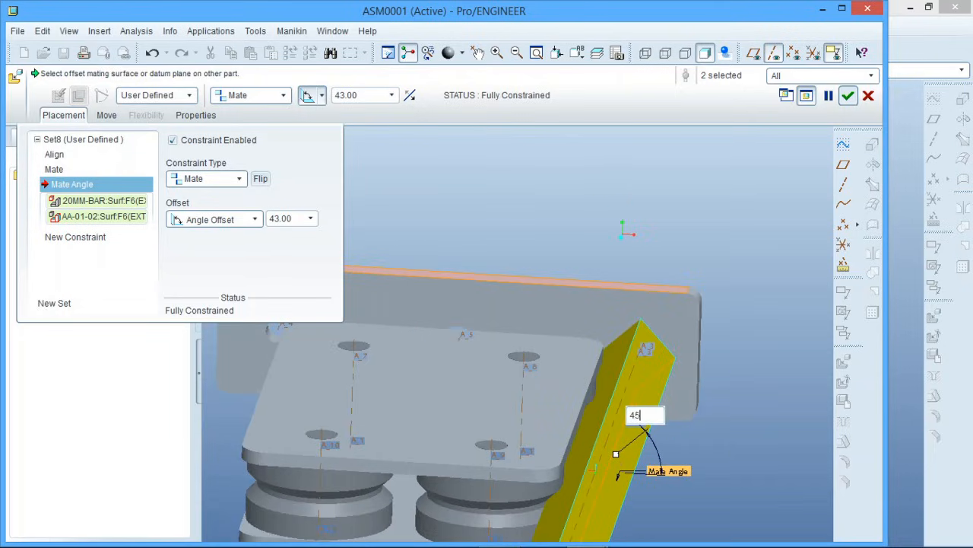
key("Return")
scroll(754, 373, "up", 1)
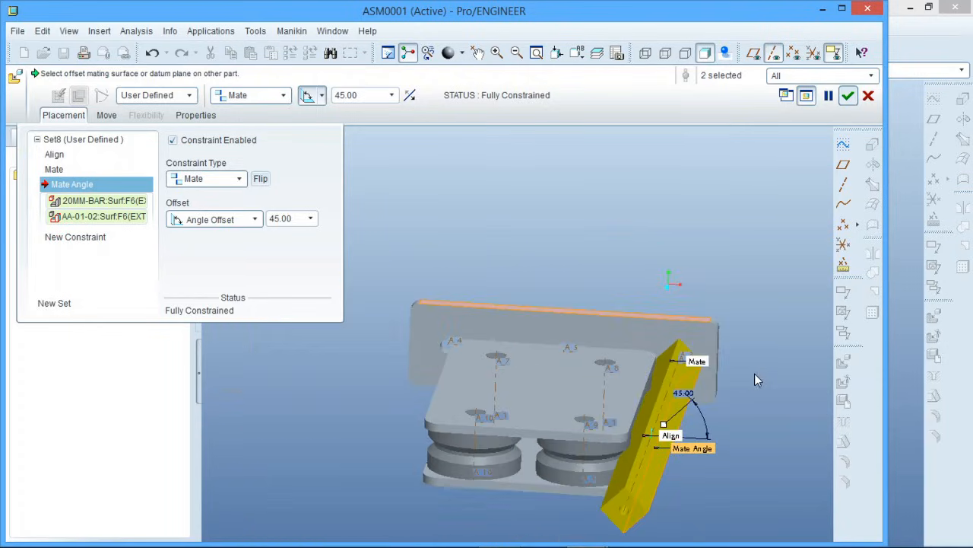
middle_click_drag(752, 408, 724, 443)
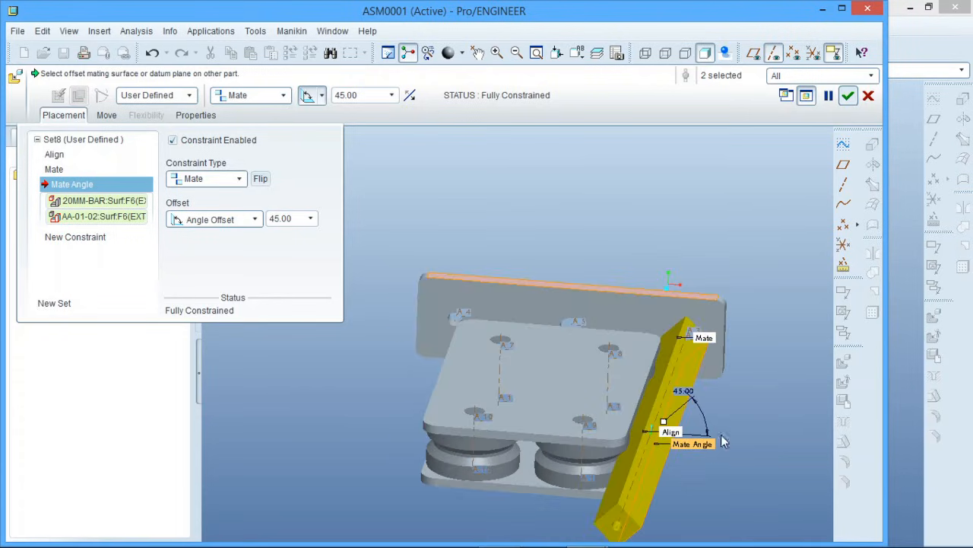
left_click(848, 95)
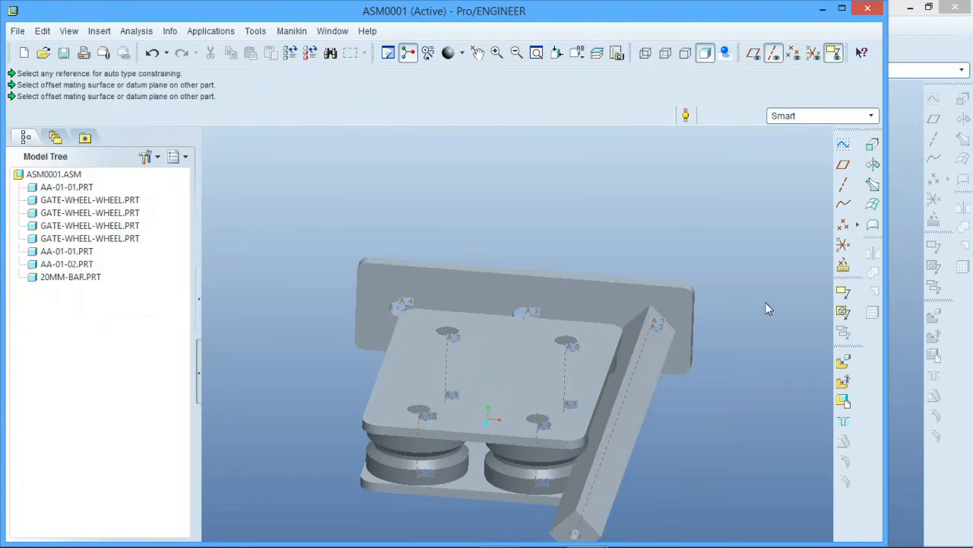
Hide the datum axes and insert a second 20mm-bar.prt into the assembly
left_click(774, 52)
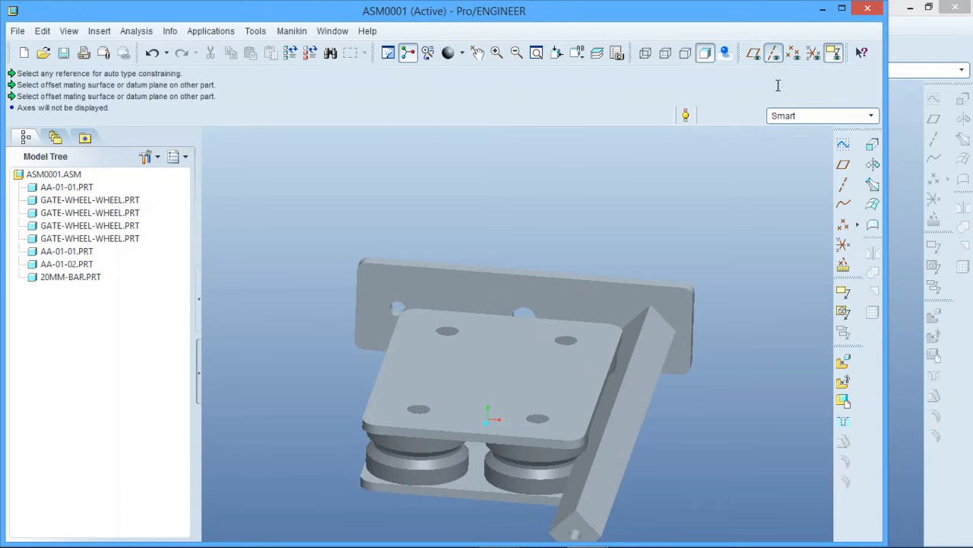
left_click(844, 365)
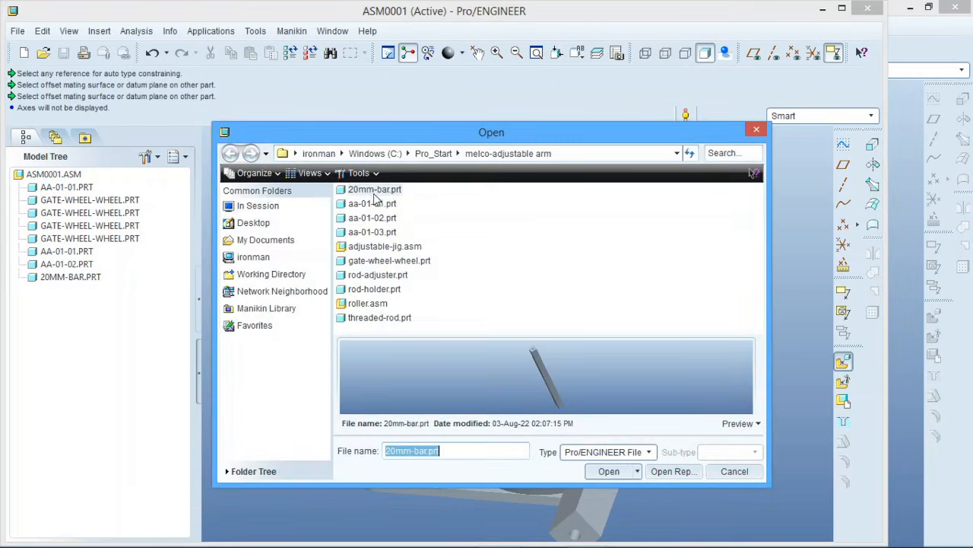
left_click(389, 191)
left_click(608, 471)
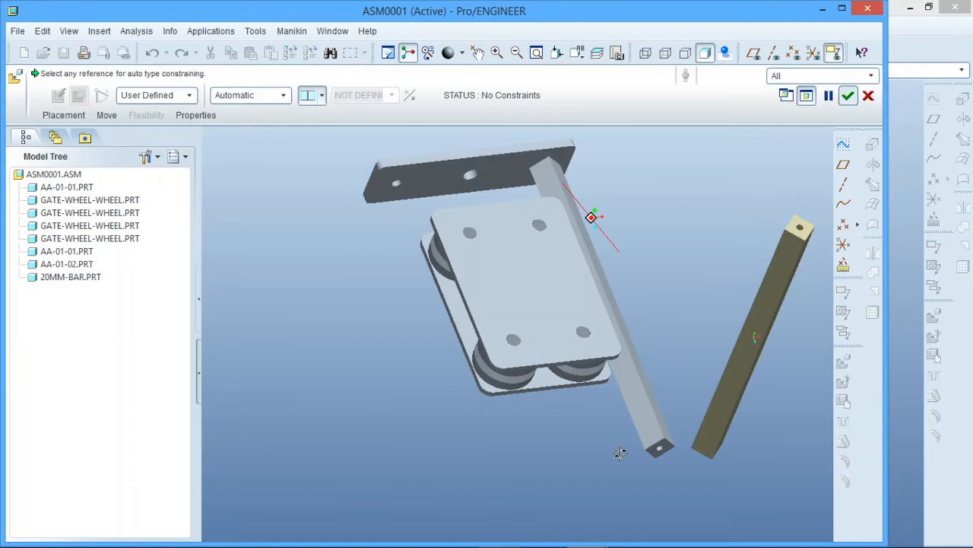
Constrain the hole surface of the second 20mm-bar to the free outer hole of aa-01-02 with an Insert constraint
scroll(821, 209, "down", 8)
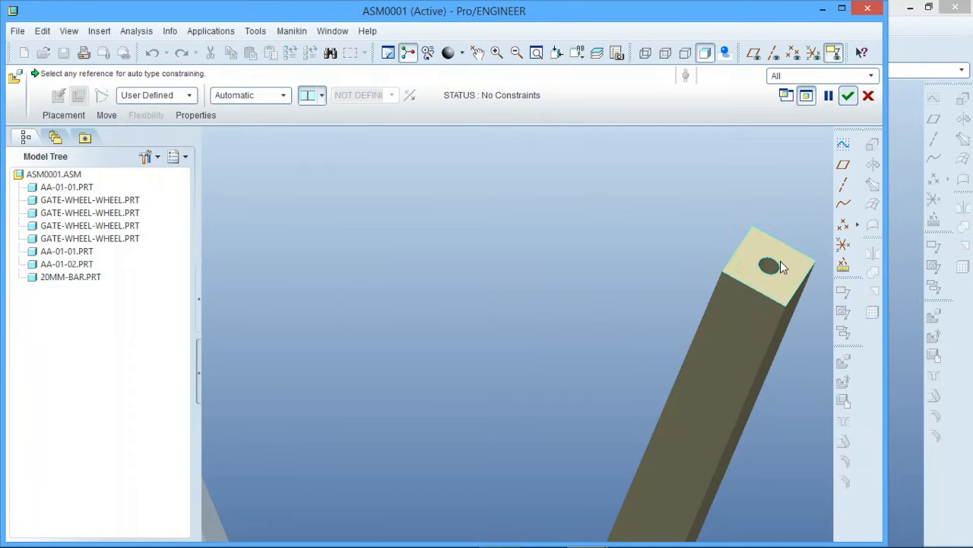
left_click(773, 263)
scroll(781, 267, "up", 8)
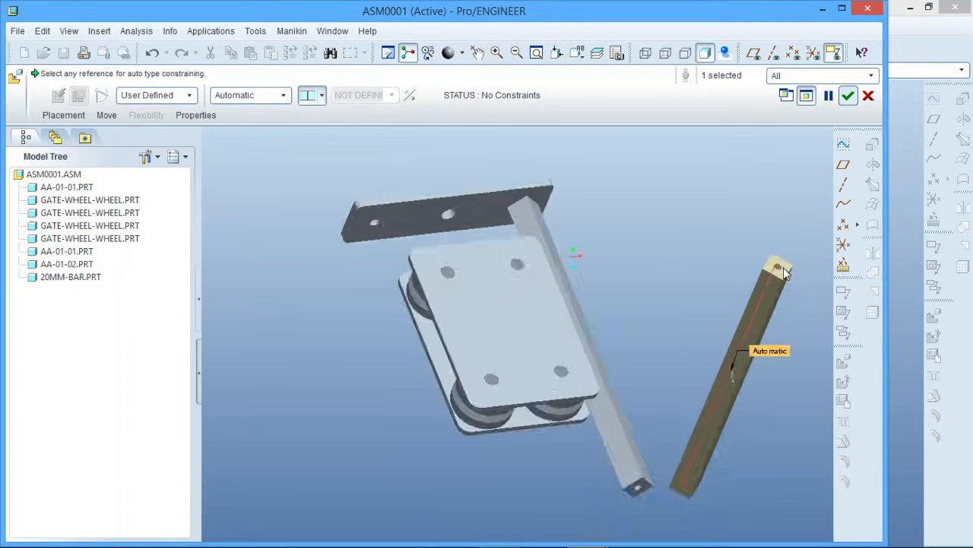
scroll(613, 254, "down", 6)
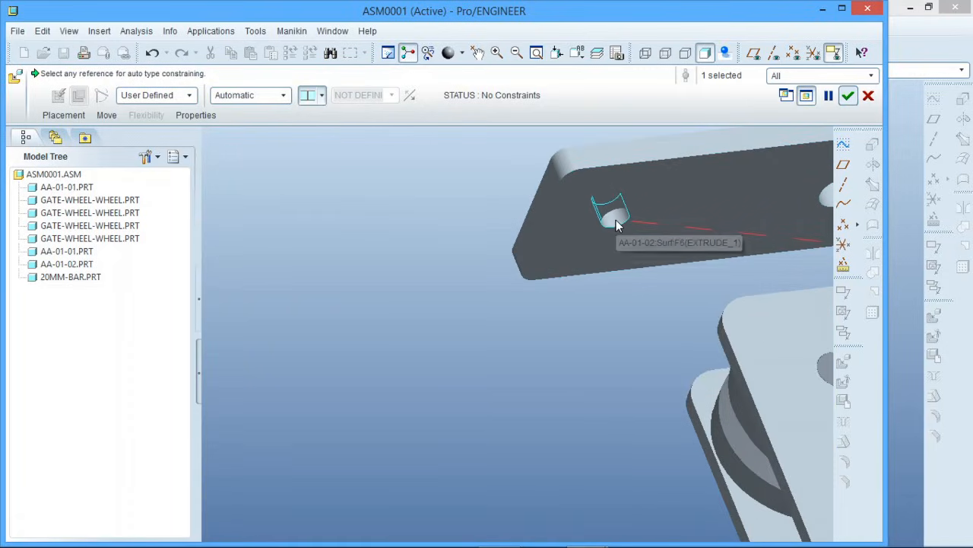
left_click(616, 225)
scroll(460, 272, "up", 6)
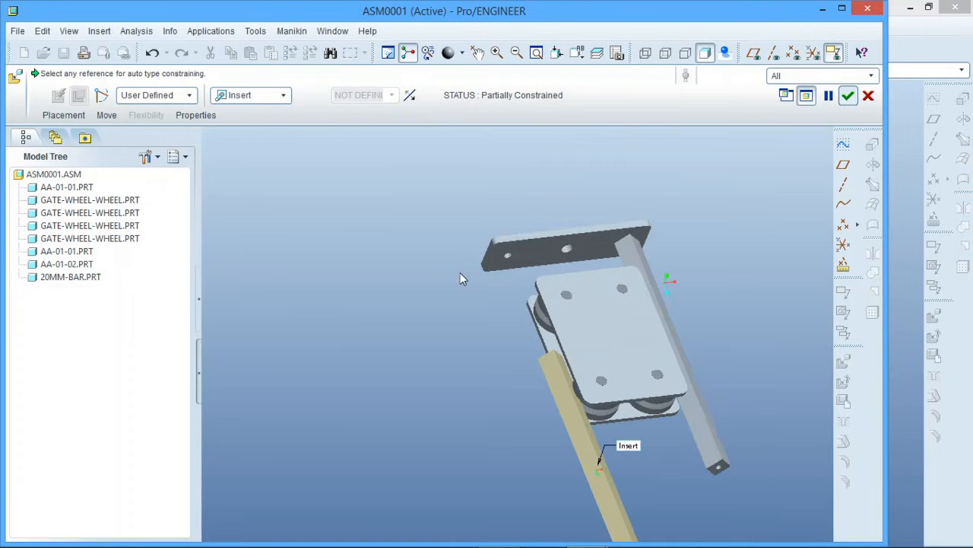
Mate the end face of the second 20mm-bar with the roller-side face of aa-01-02
middle_click_drag(460, 272, 502, 326)
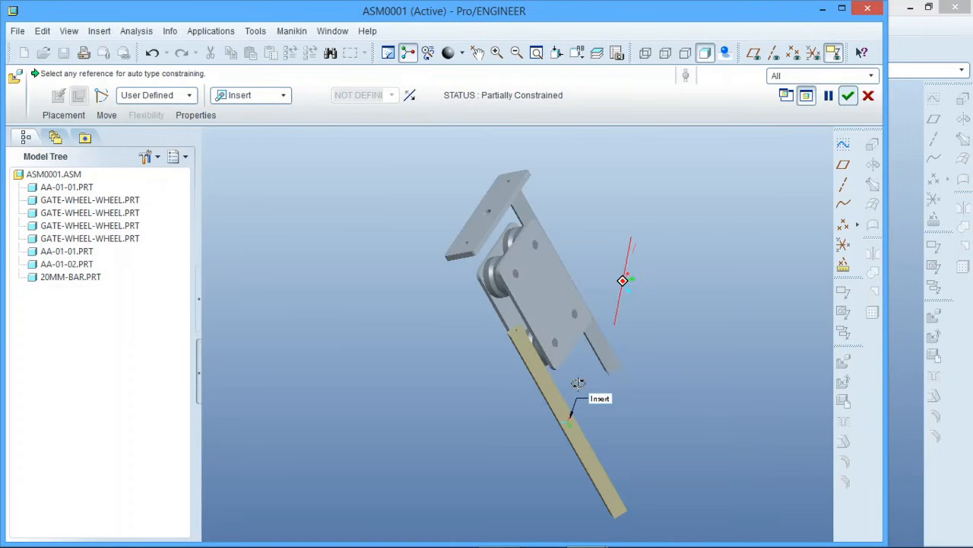
scroll(503, 326, "down", 6)
left_click(534, 348)
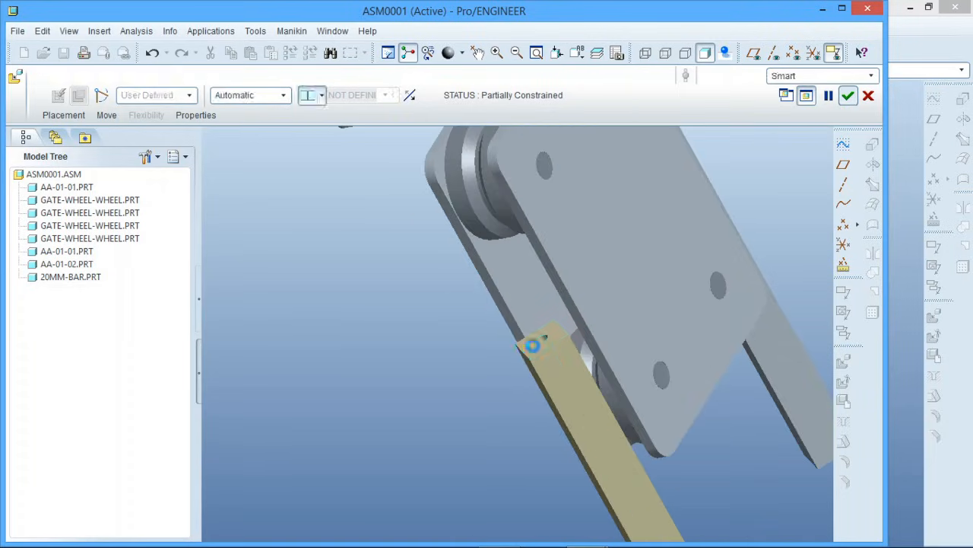
middle_click_drag(534, 349, 460, 221)
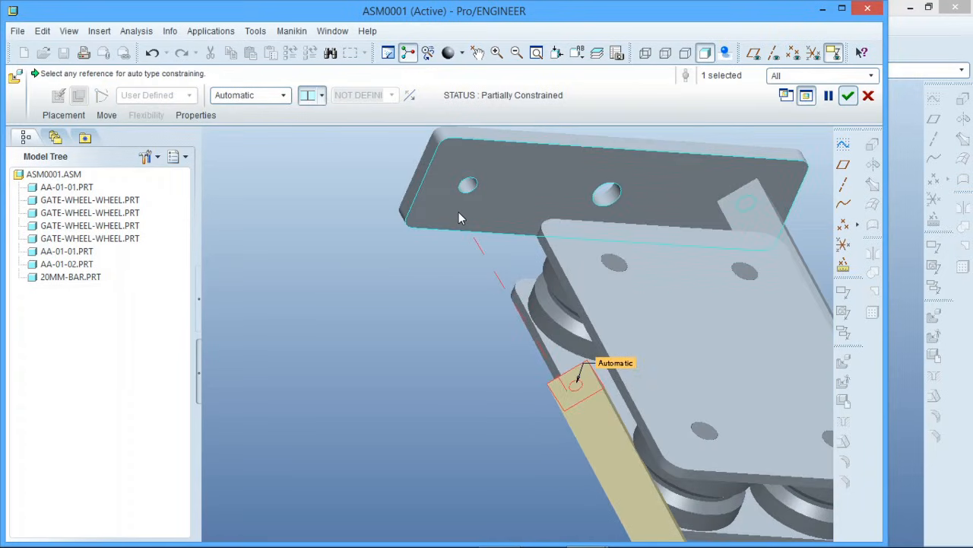
left_click(460, 213)
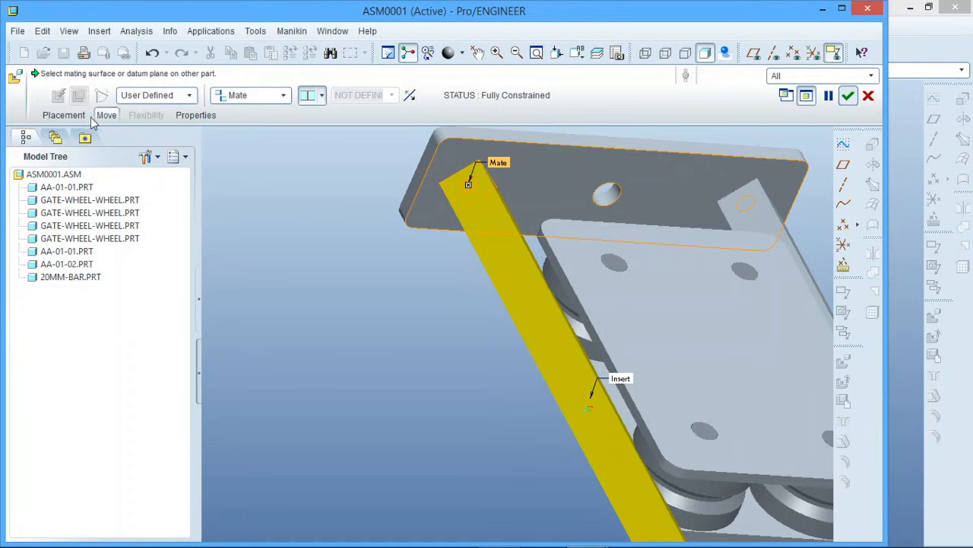
Add a constraint aligning the inner side face of the second 20mm-bar with the corresponding parallel side face of the first 20mm-bar
left_click(66, 116)
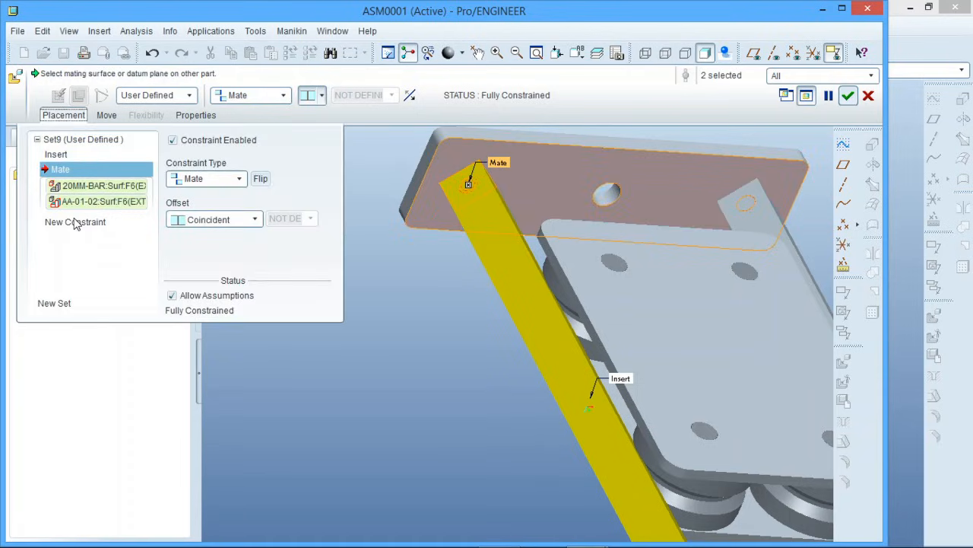
left_click(75, 222)
middle_click_drag(332, 239, 439, 232)
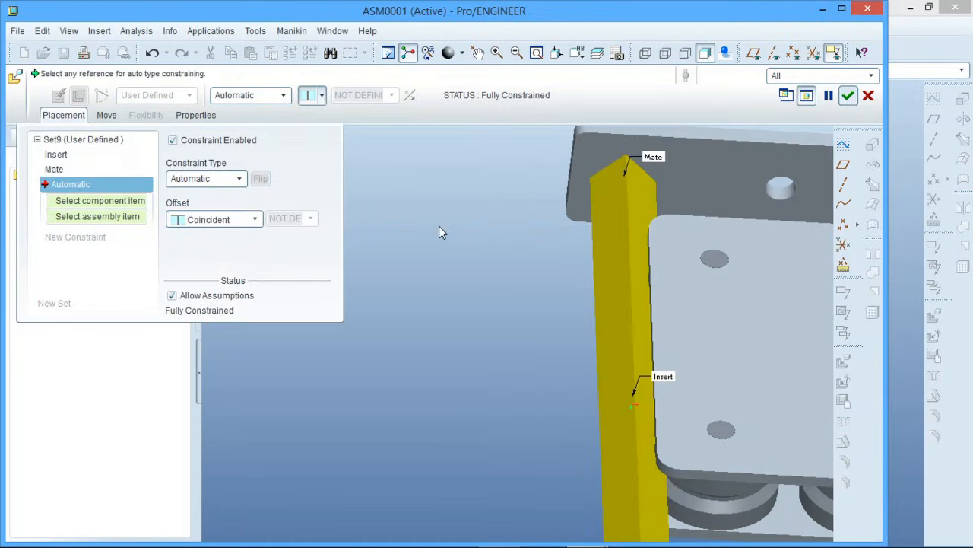
scroll(493, 351, "down", 5)
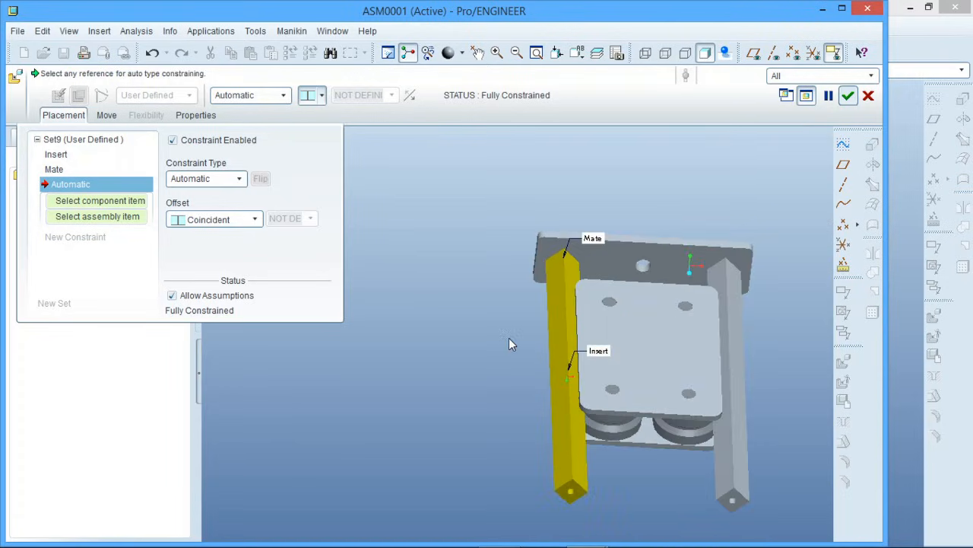
scroll(533, 305, "up", 3)
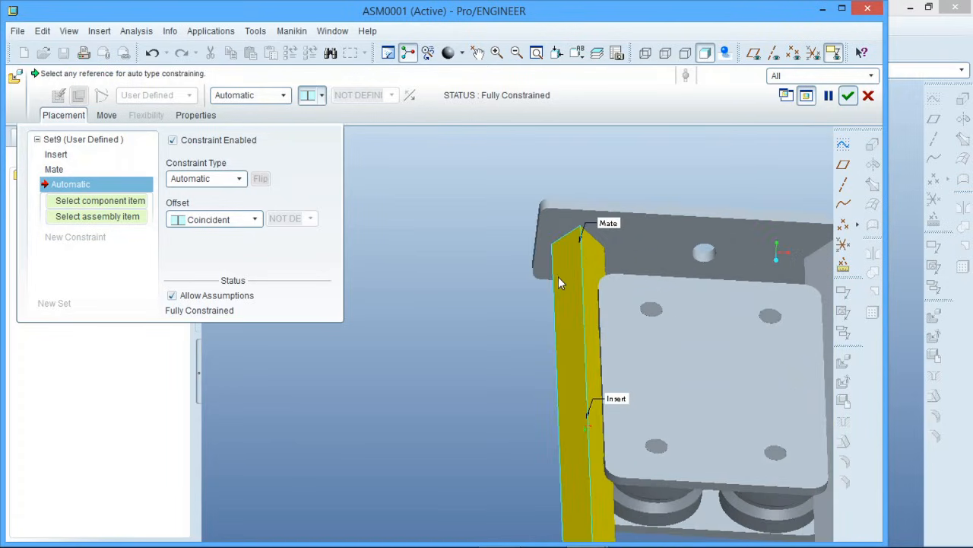
left_click(597, 263)
scroll(487, 335, "down", 3)
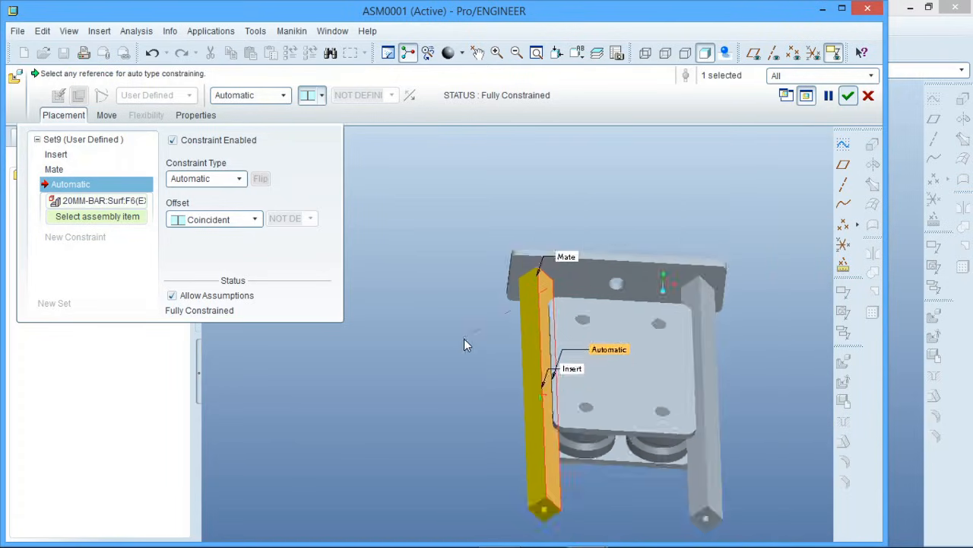
scroll(477, 341, "down", 1)
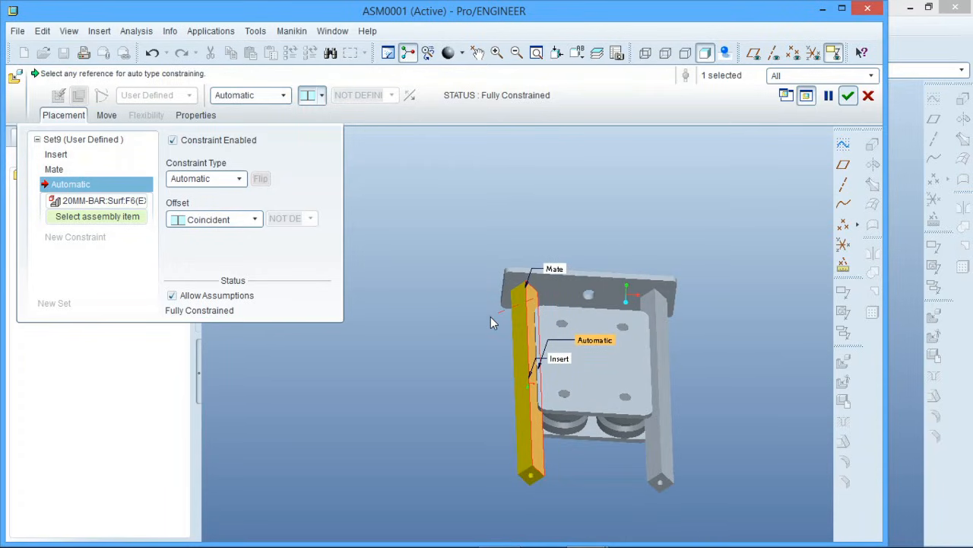
left_click(662, 308)
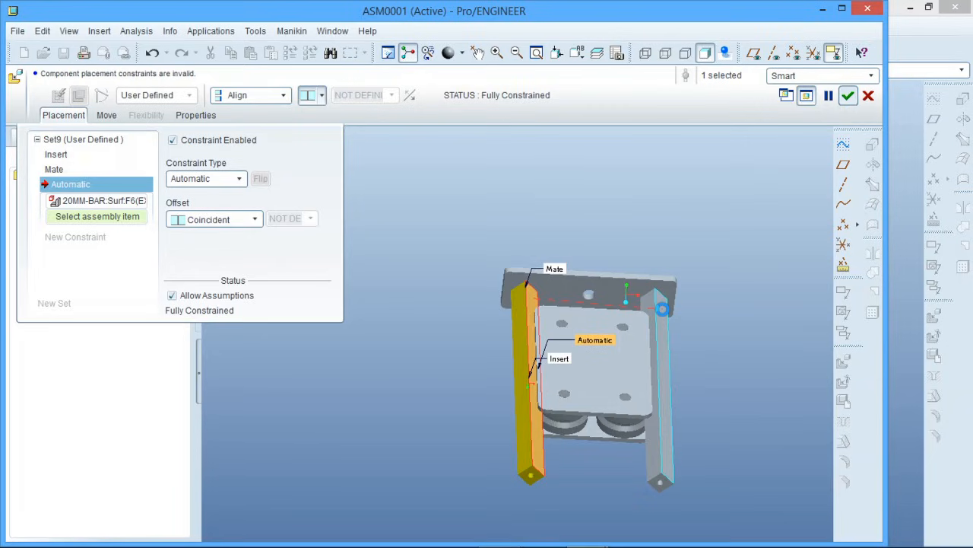
left_click(663, 309)
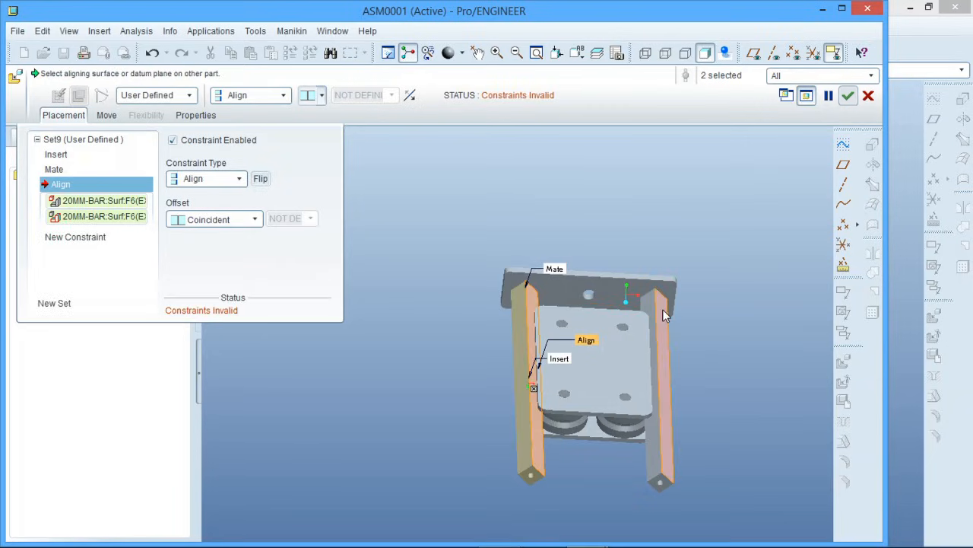
Set the Align constraint's offset to Oriented and accept the second 20mm-bar's placement
left_click(261, 219)
left_click(247, 248)
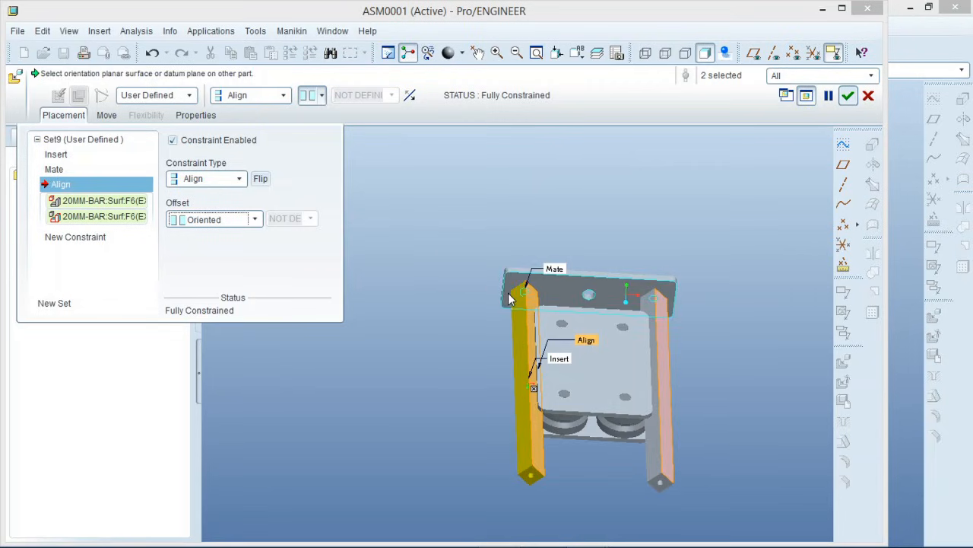
middle_click_drag(508, 295, 510, 259)
mouse_move(509, 254)
middle_mouse_down()
mouse_move(502, 279)
mouse_move(511, 272)
middle_mouse_up()
middle_click(524, 225)
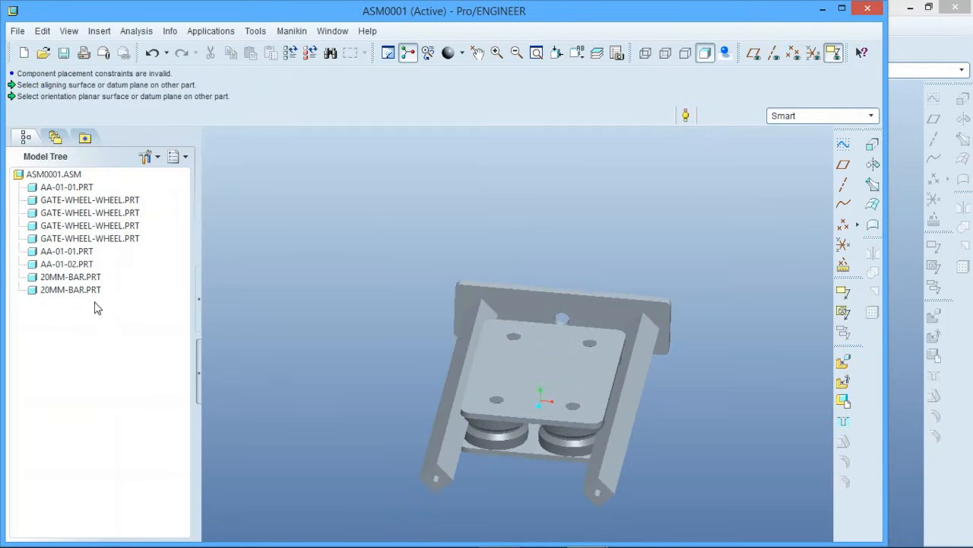
Redefine the first 20mm-bar's placement with a Mate Angle offset of 90
left_click(79, 277)
right_click(82, 278)
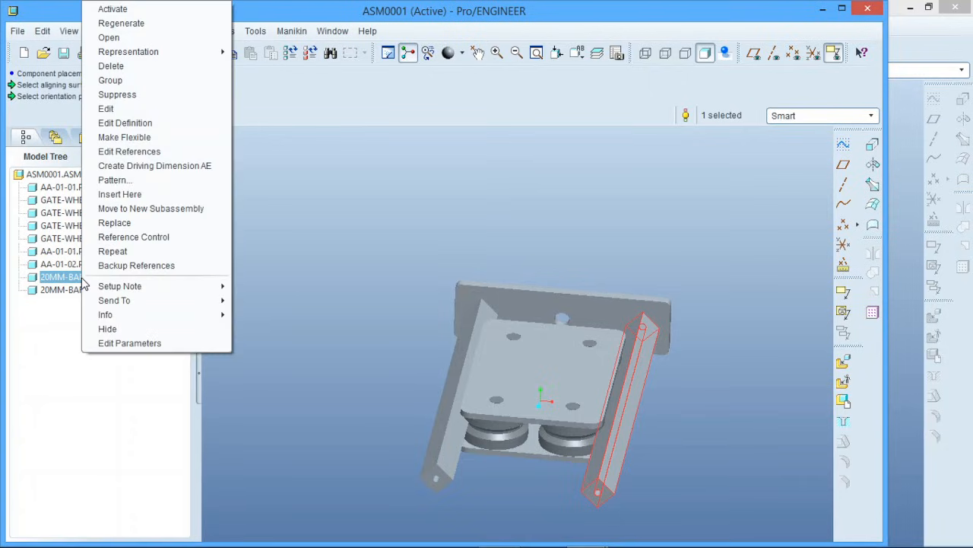
left_click(135, 122)
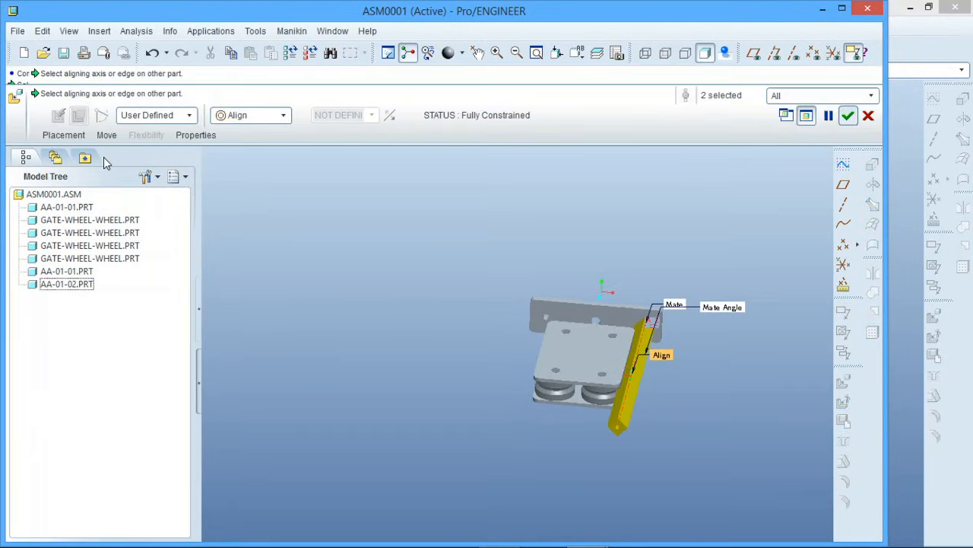
left_click(68, 137)
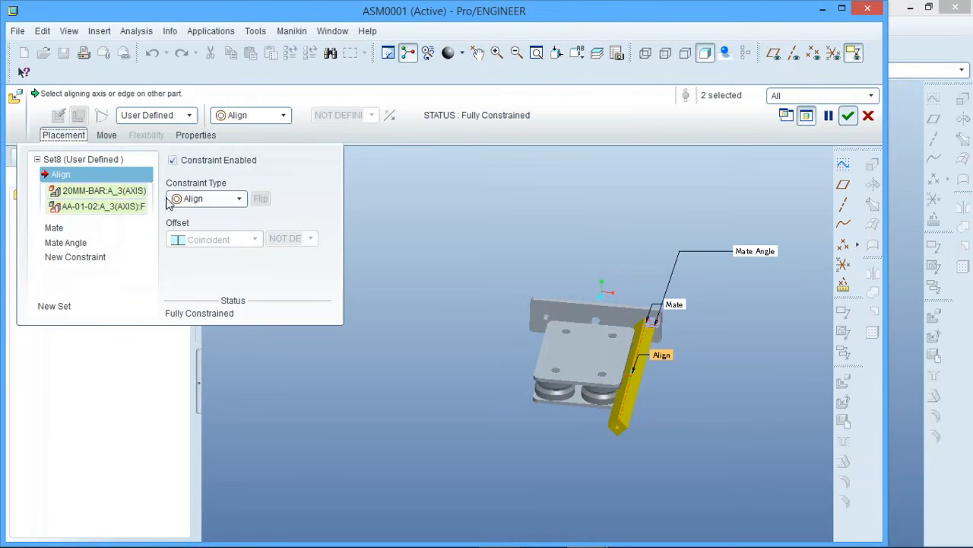
left_click(66, 243)
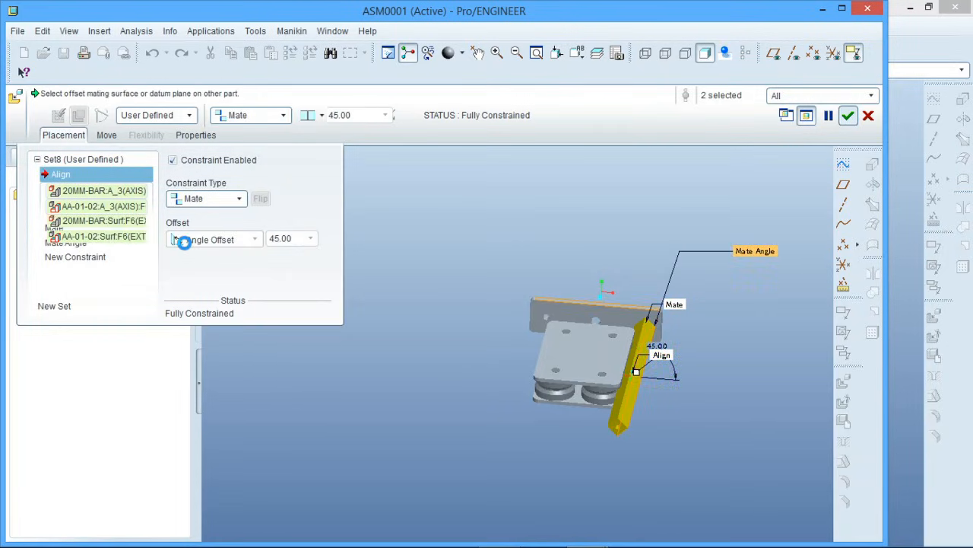
double_click(294, 239)
type("90")
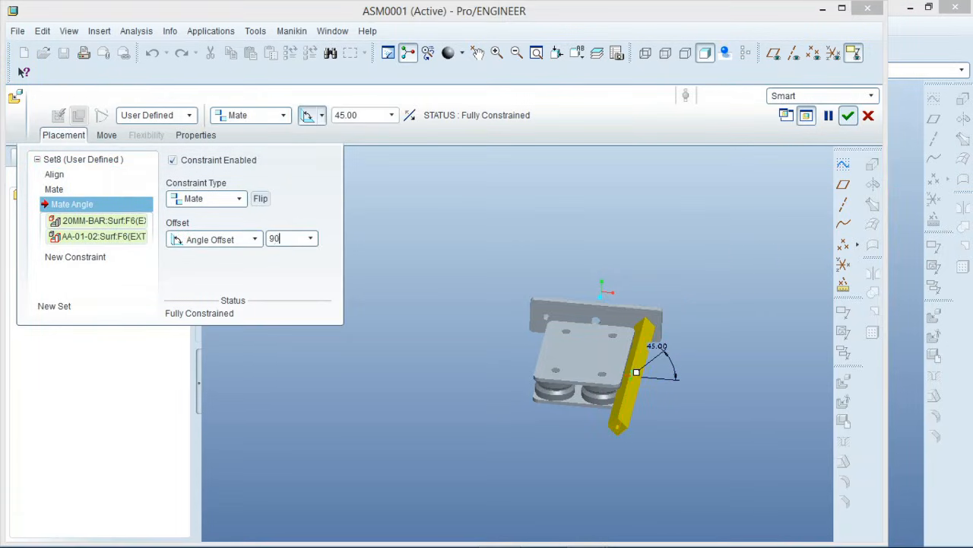
key("Return")
left_click(847, 116)
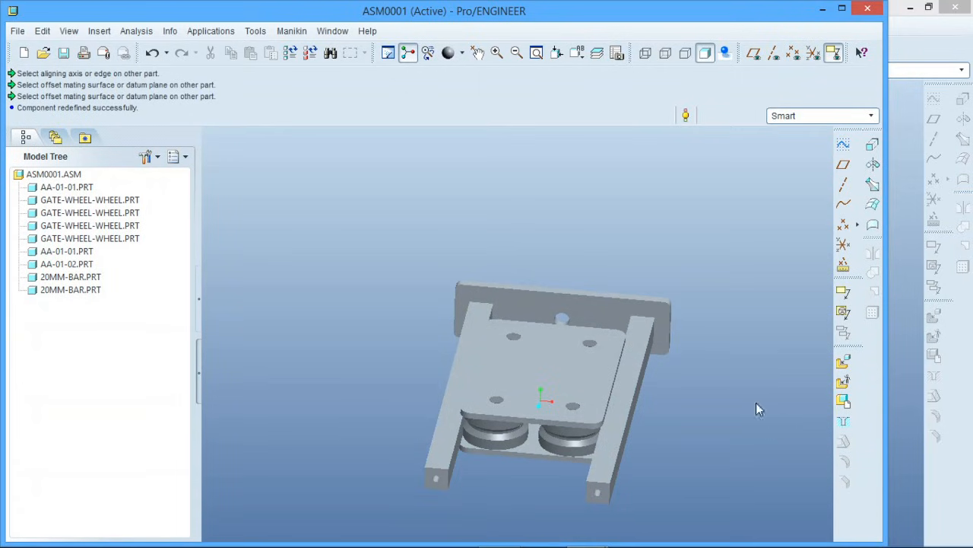
Undo the last redefinition of the first 20mm-bar
left_click(153, 55)
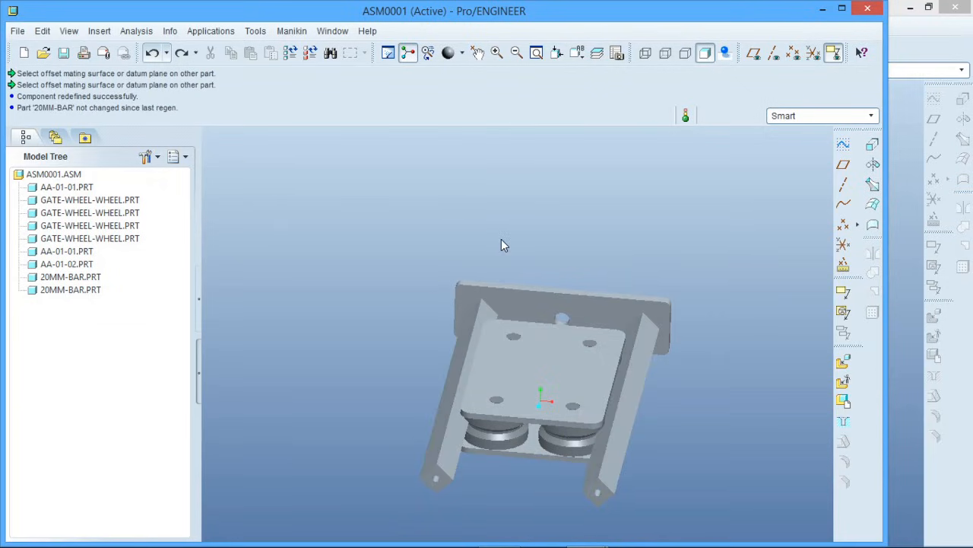
middle_click_drag(499, 243, 476, 272)
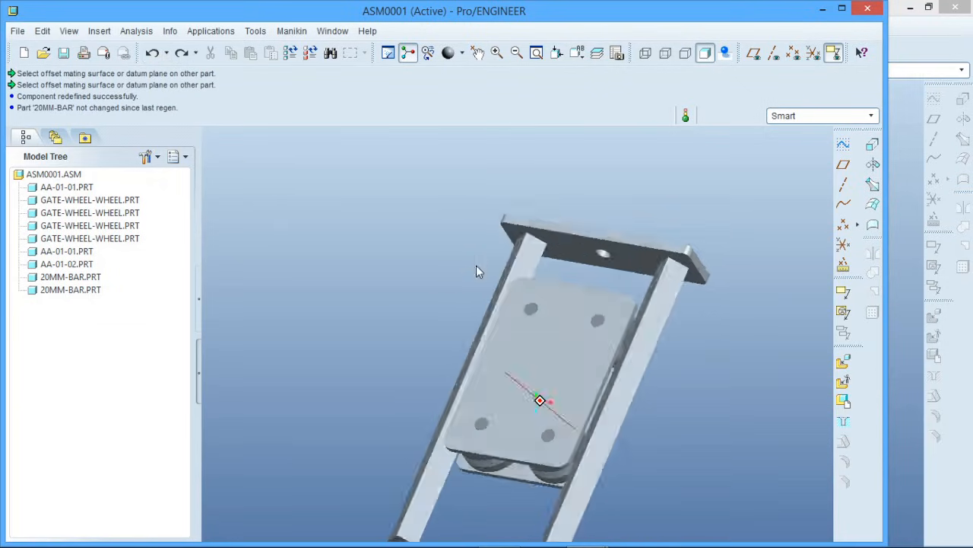
scroll(507, 207, "up", 3)
scroll(511, 262, "down", 1)
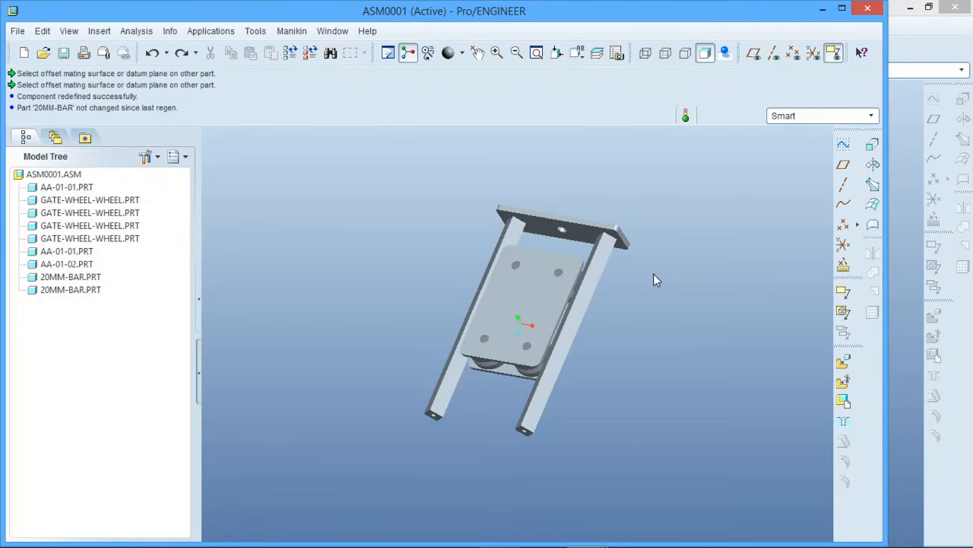
scroll(624, 295, "up", 1)
scroll(632, 295, "down", 1)
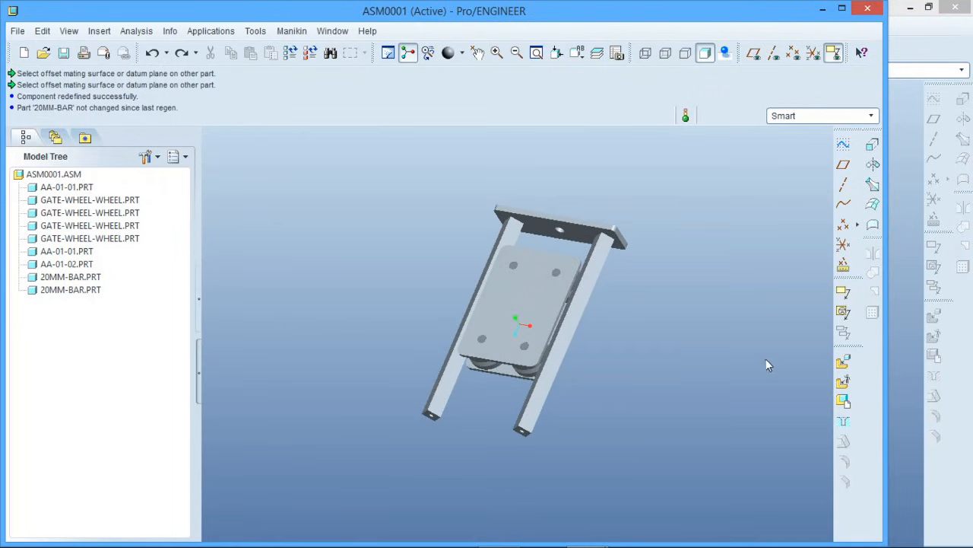
Insert another aa-01-02.prt from the melco-adjustable arm folder into the assembly
left_click(845, 363)
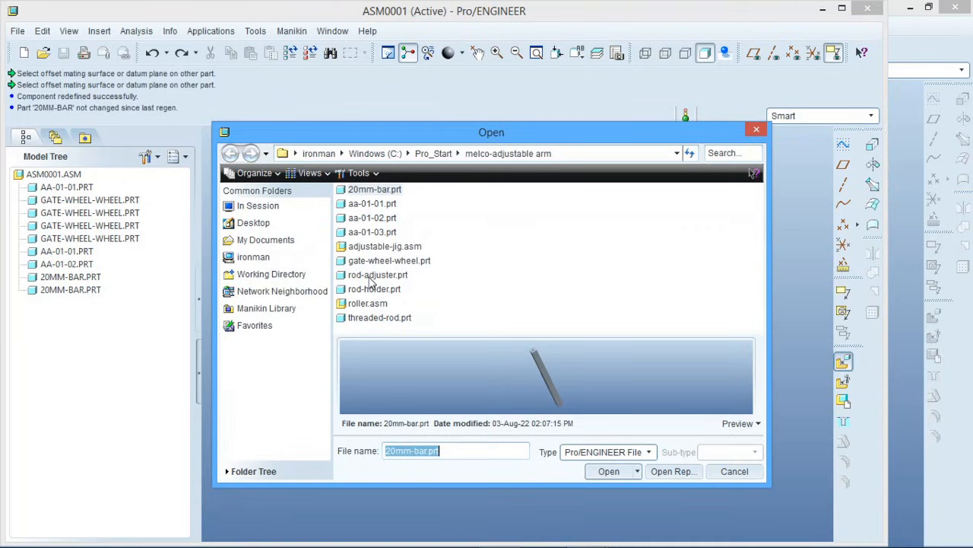
left_click(371, 218)
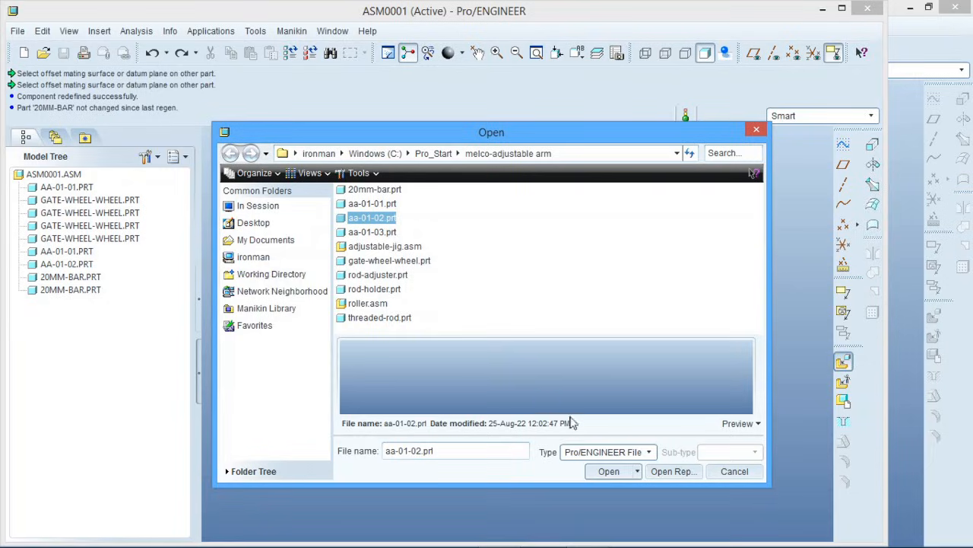
left_click(608, 472)
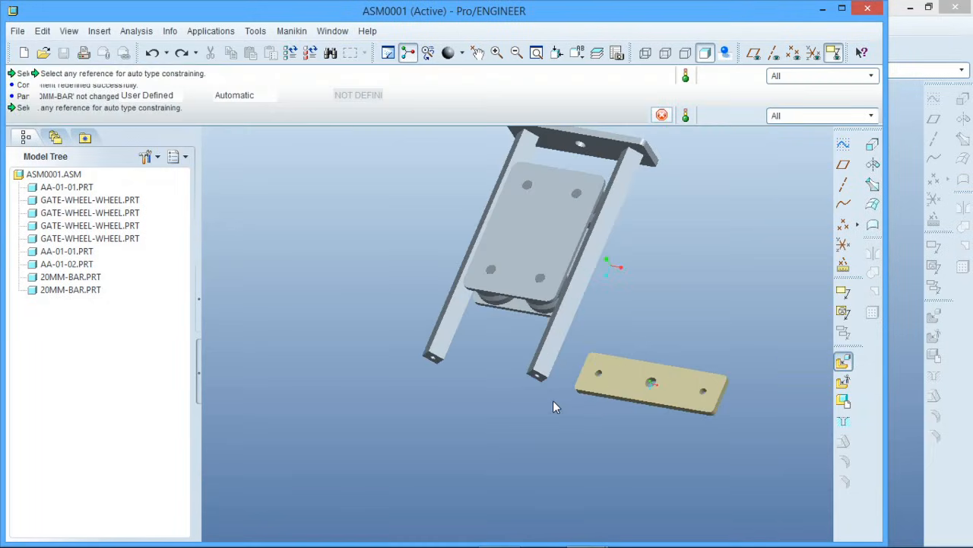
Constrain an outer hole of the new aa-01-02 plate to the free-end hole of the first 20mm-bar with an Insert constraint
scroll(555, 405, "down", 2)
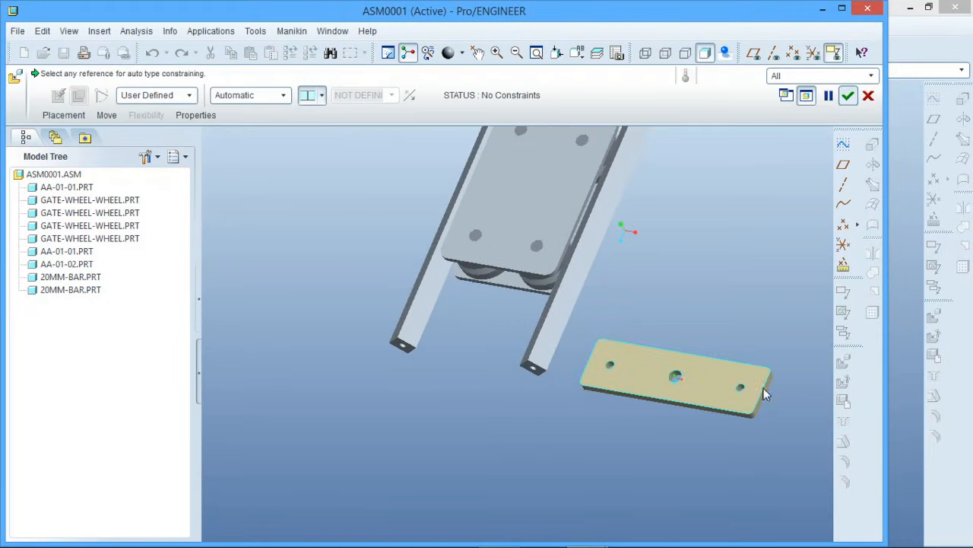
scroll(760, 388, "down", 3)
left_click(734, 382)
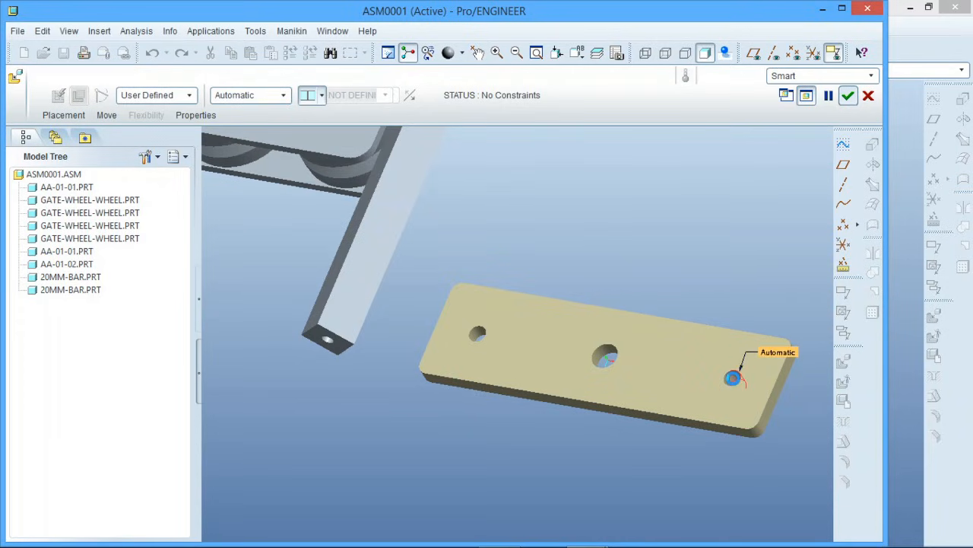
left_click(328, 340)
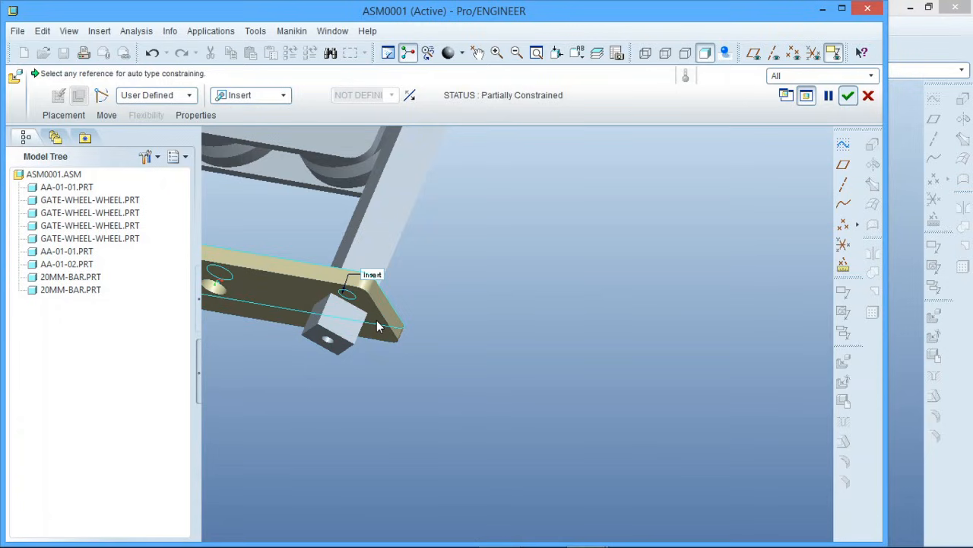
Mate the broad face of the new aa-01-02 plate with the free end face of the first 20mm-bar and check the hole alignment
left_click(378, 322)
left_click(343, 344)
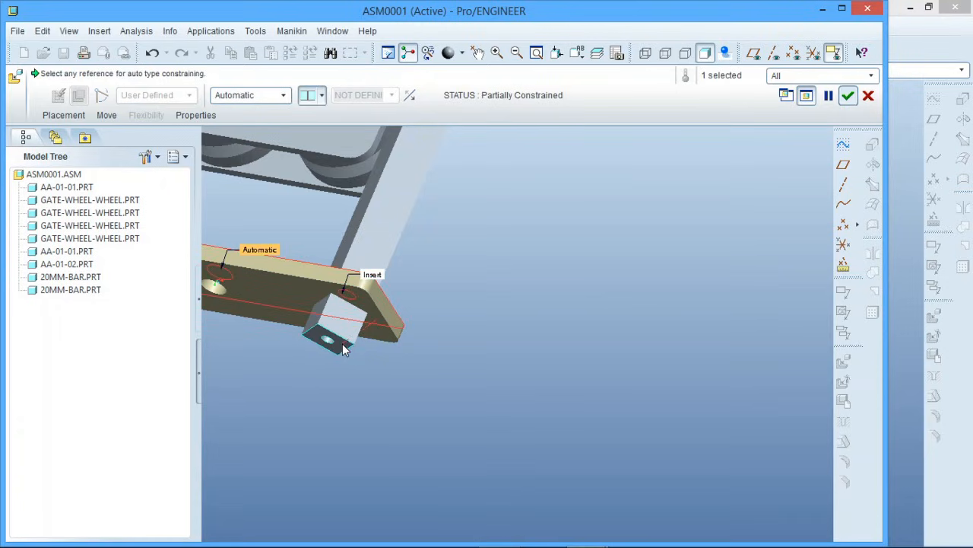
middle_click_drag(548, 353, 460, 337)
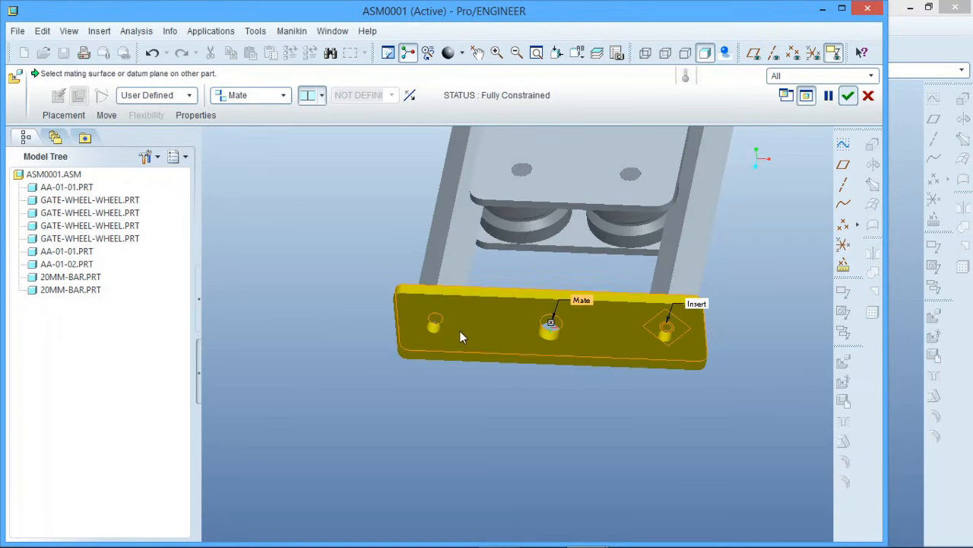
middle_click_drag(575, 371, 581, 337)
scroll(468, 186, "up", 3)
scroll(470, 200, "up", 2)
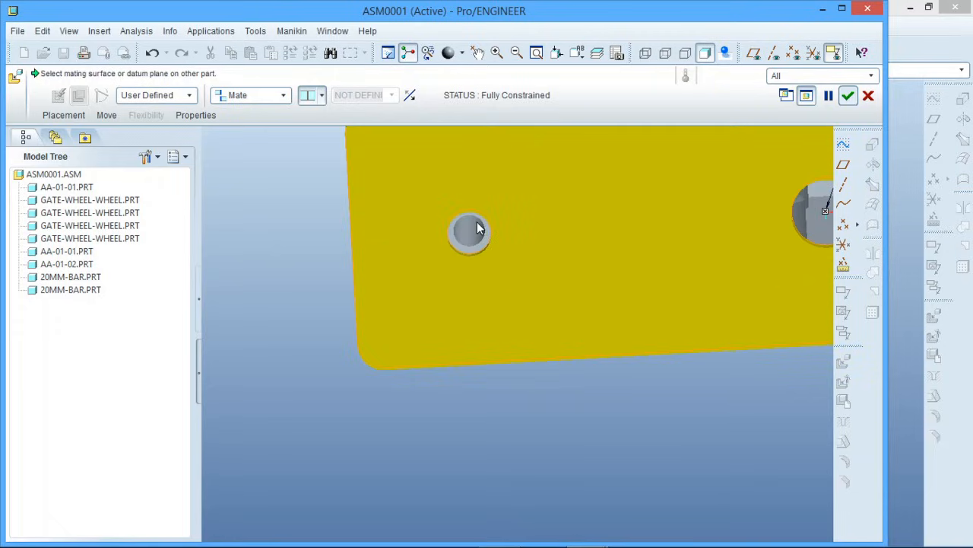
scroll(371, 300, "down", 4)
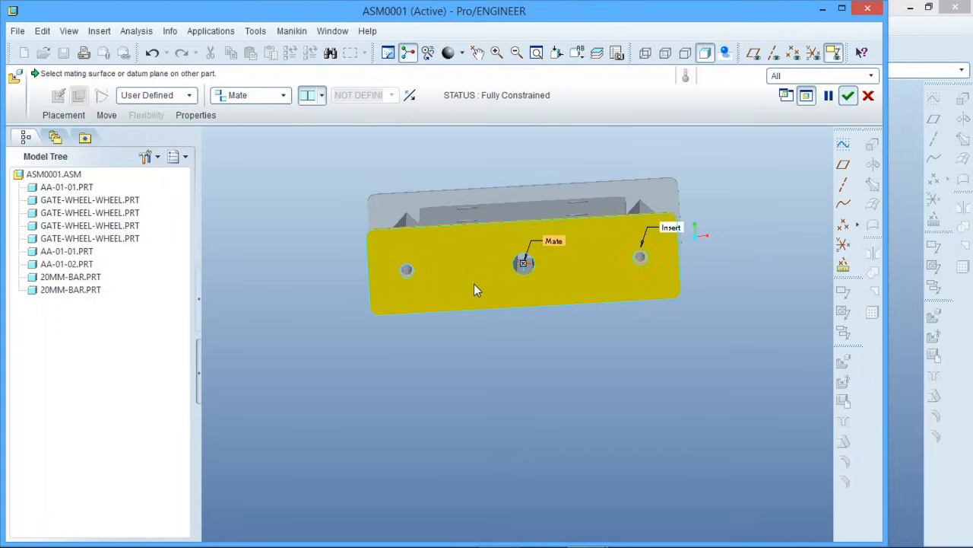
middle_click_drag(475, 288, 462, 321)
scroll(469, 419, "down", 3)
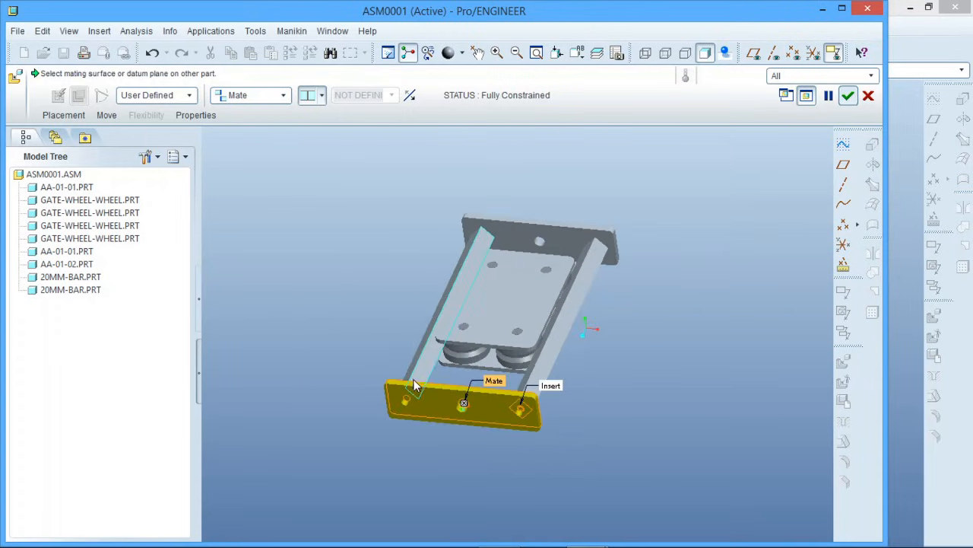
Align the long edge face of the new aa-01-02 plate with the matching edge face of the opposite aa-01-02 plate and finish its placement
left_click(521, 301)
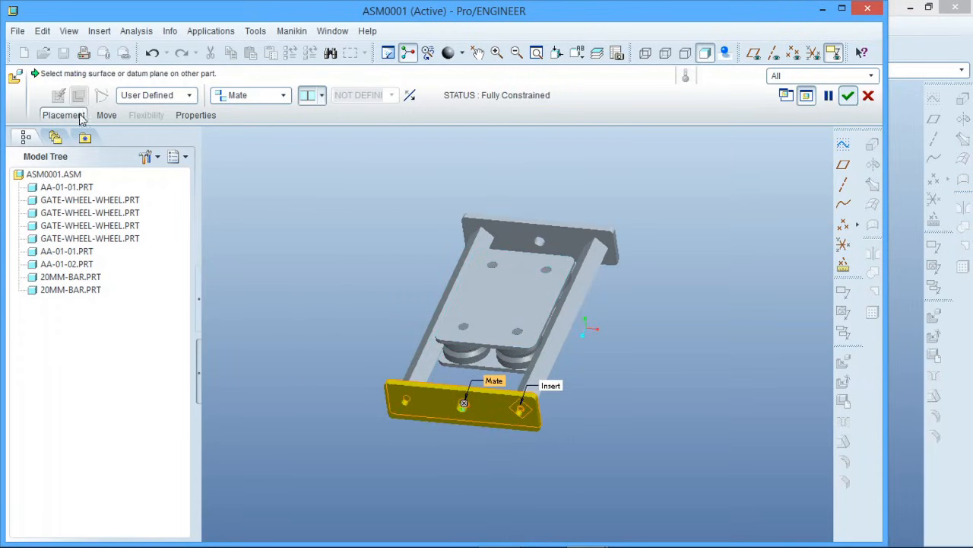
left_click(50, 115)
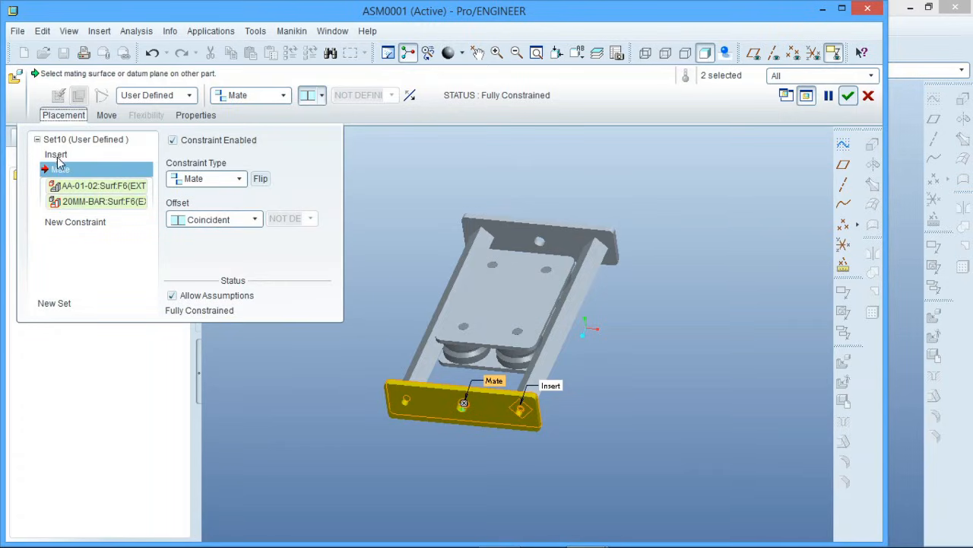
left_click(70, 224)
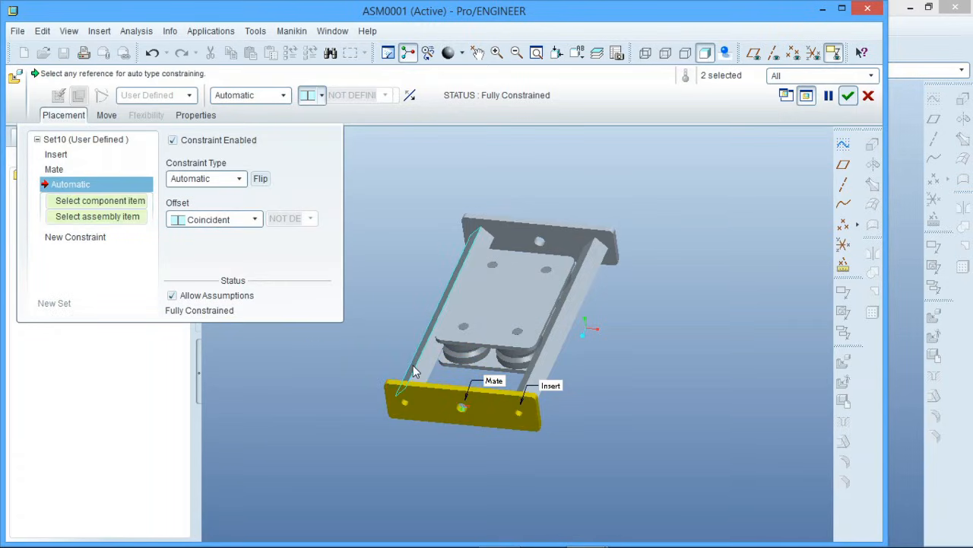
left_click(441, 387)
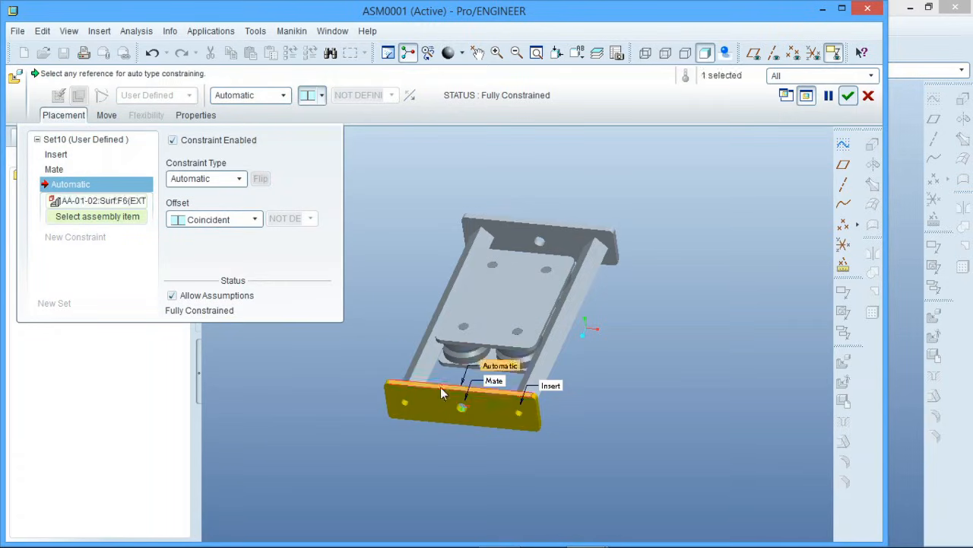
left_click(549, 218)
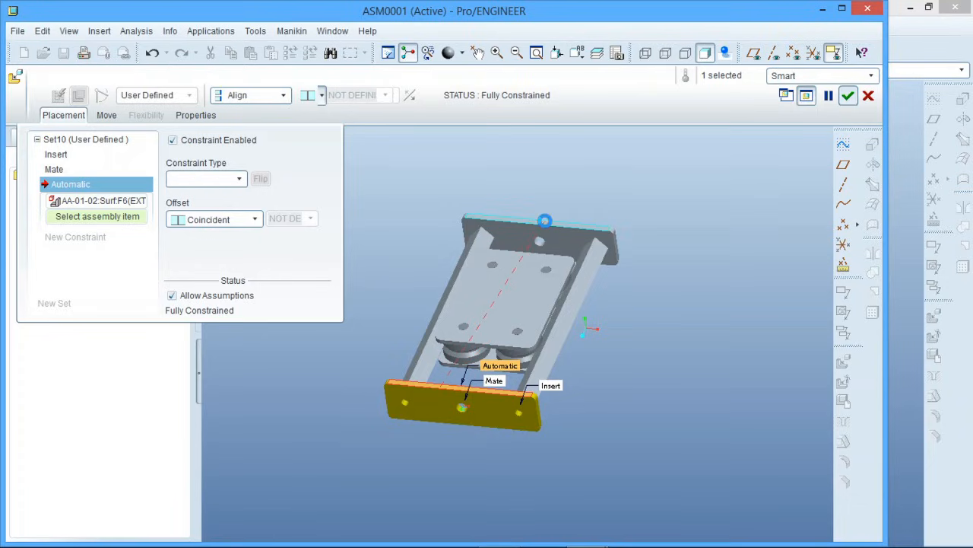
left_click(848, 95)
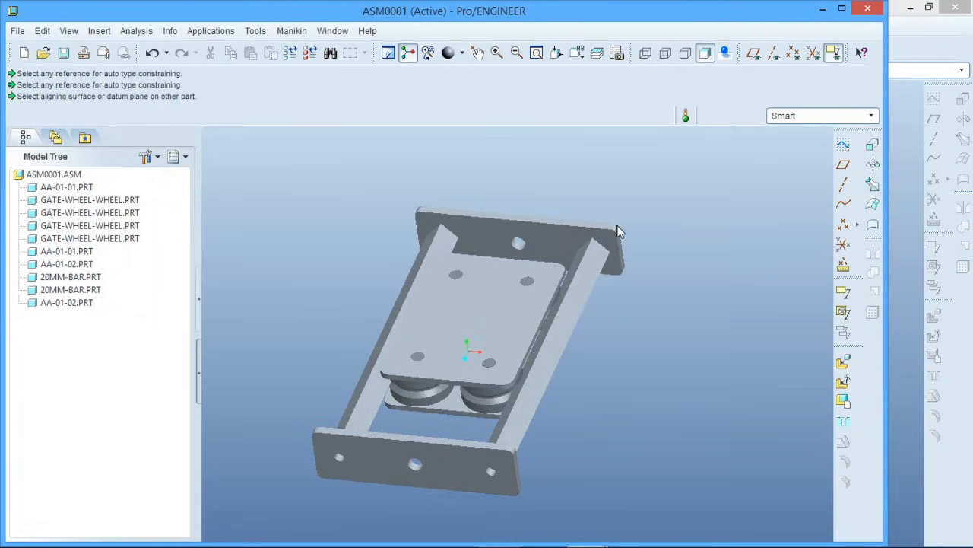
Insert threaded-rod.prt from the melco-adjustable arm folder into the assembly
mouse_move(497, 318)
middle_mouse_down()
mouse_move(463, 353)
mouse_move(466, 363)
mouse_move(507, 328)
mouse_move(499, 354)
middle_mouse_up()
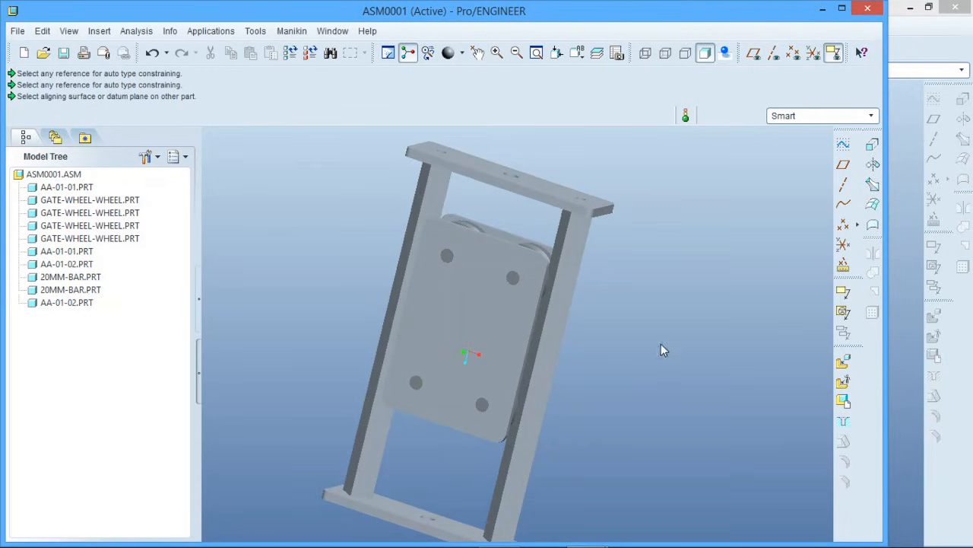
left_click(843, 362)
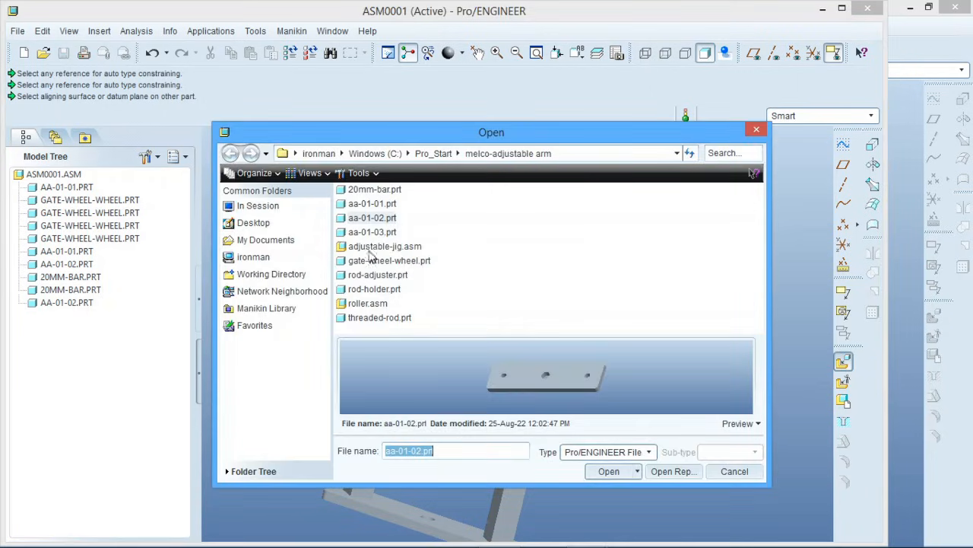
left_click(380, 317)
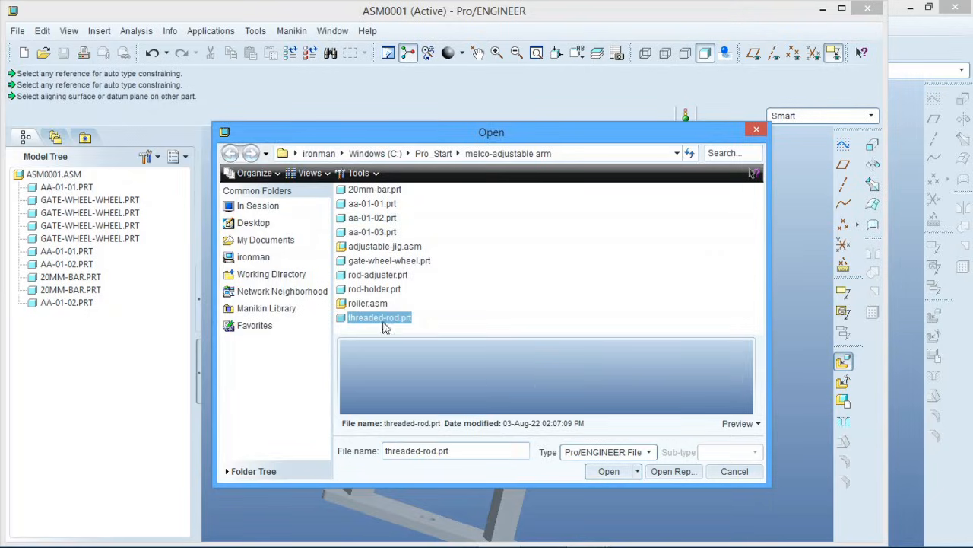
left_click(606, 471)
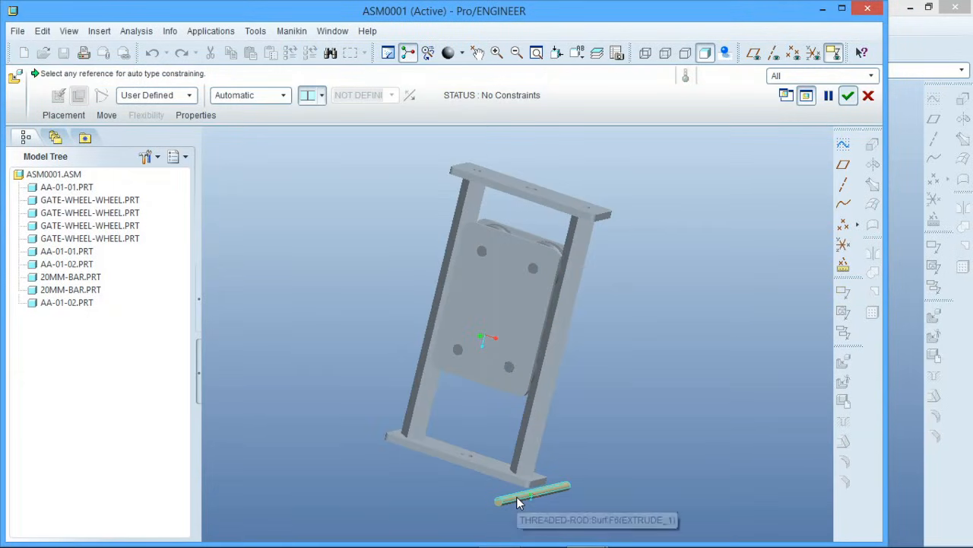
Constrain the threaded rod's cylindrical surface to the centre hole of an aa-01-02 end plate with an Insert constraint
left_click(517, 496)
scroll(548, 211, "up", 5)
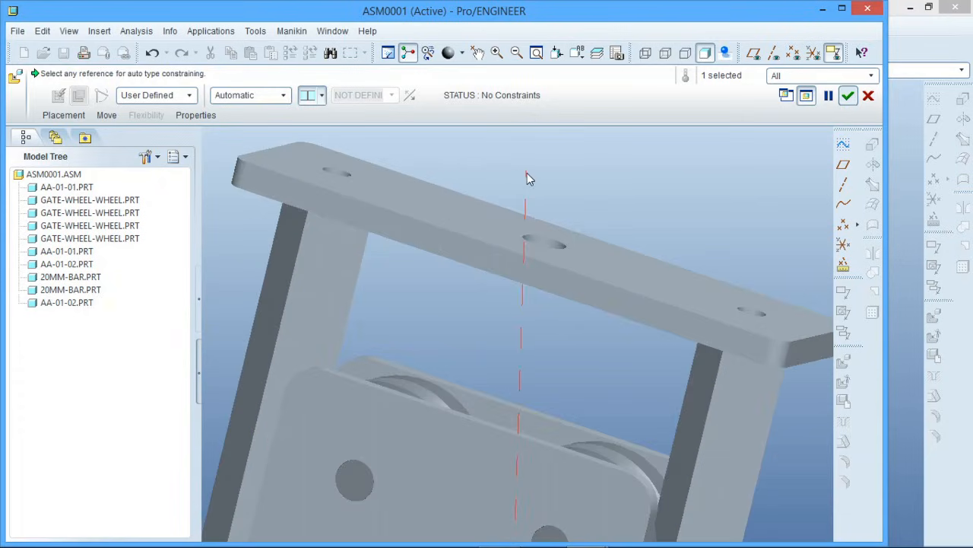
left_click(546, 241)
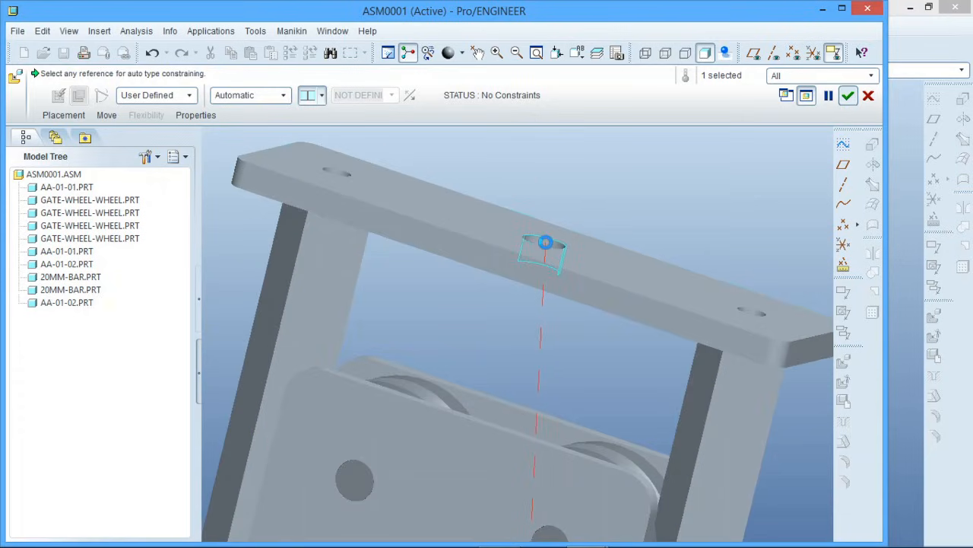
scroll(560, 212, "down", 5)
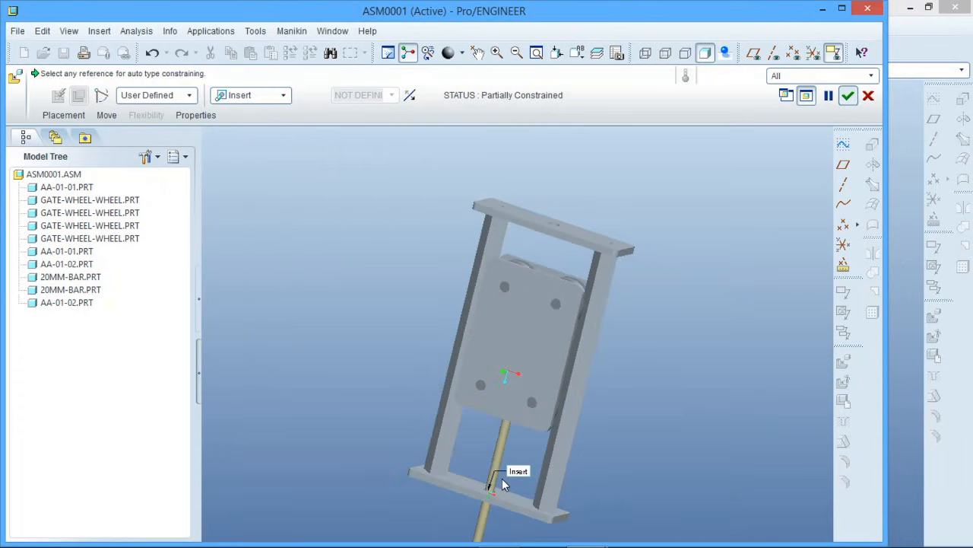
Align the threaded rod's end face with the outer broad face of the aa-01-02 end plate
mouse_move(502, 479)
middle_mouse_down()
mouse_move(522, 413)
mouse_move(500, 444)
middle_mouse_up()
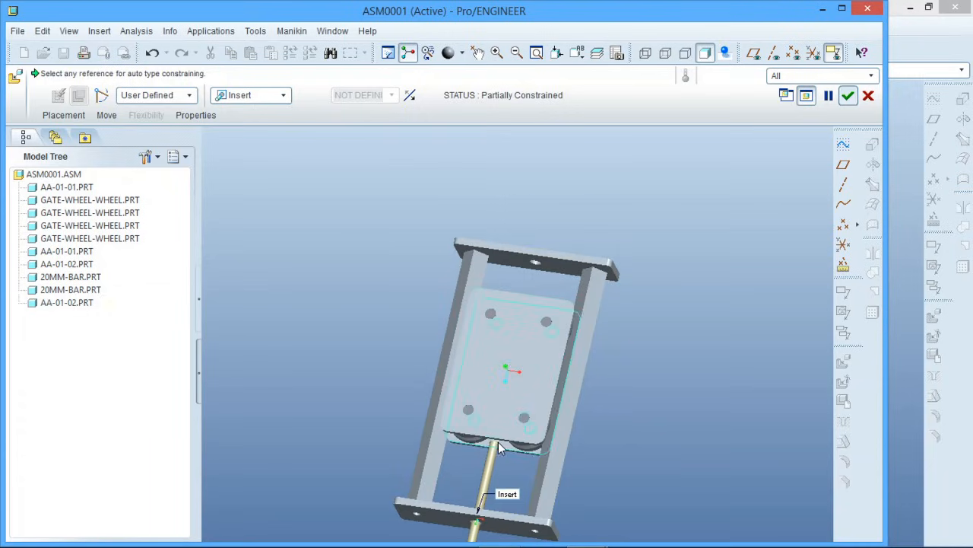
scroll(498, 442, "up", 5)
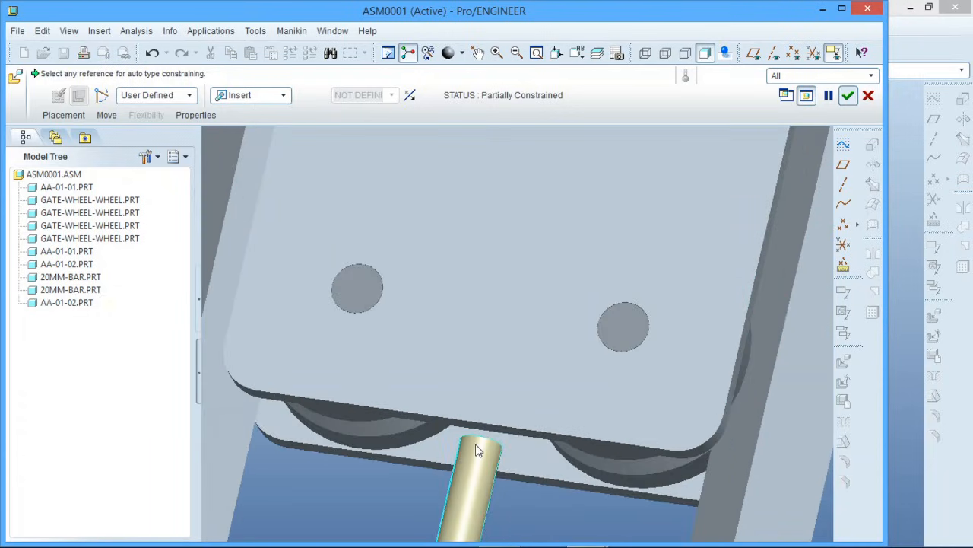
right_click(476, 445)
left_click(477, 449)
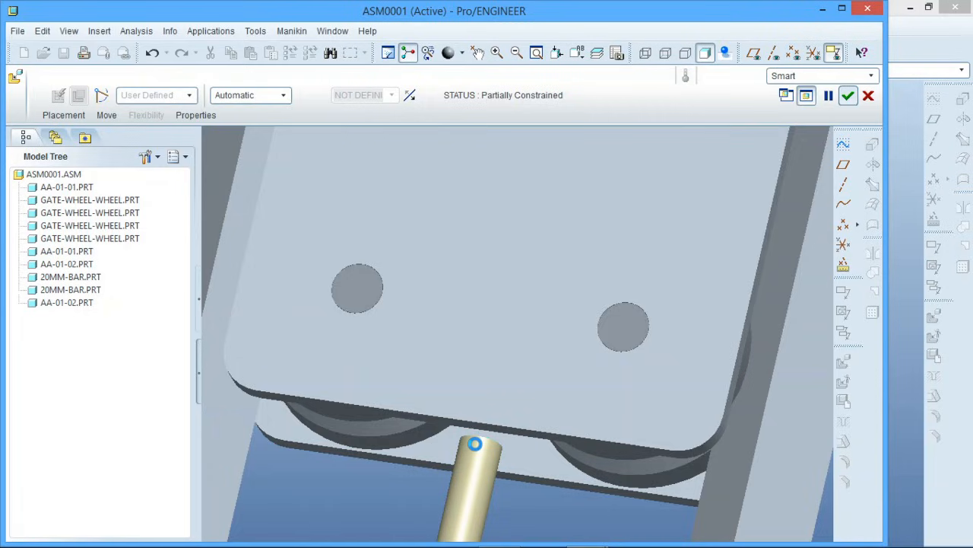
scroll(479, 471, "down", 6)
middle_click_drag(486, 440, 461, 498)
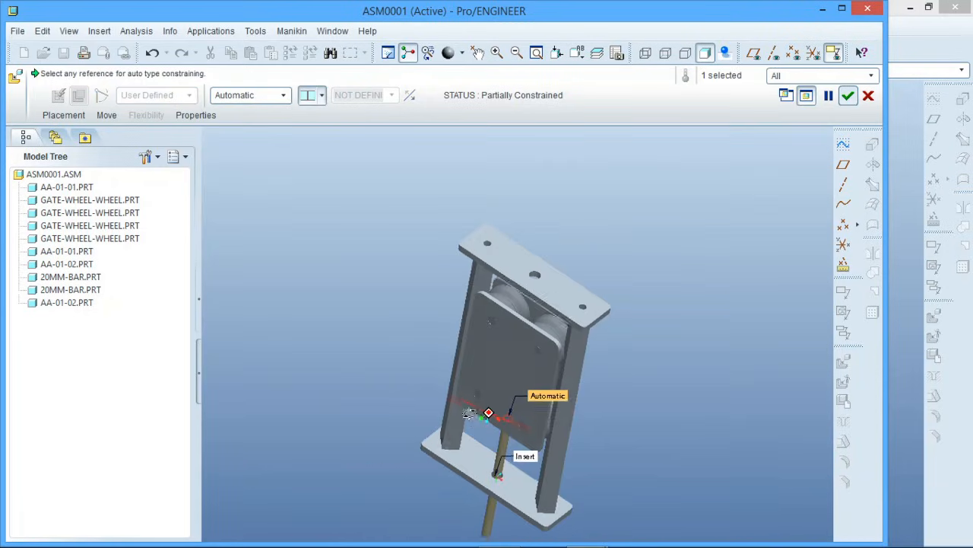
left_click(542, 286)
scroll(544, 273, "down", 3)
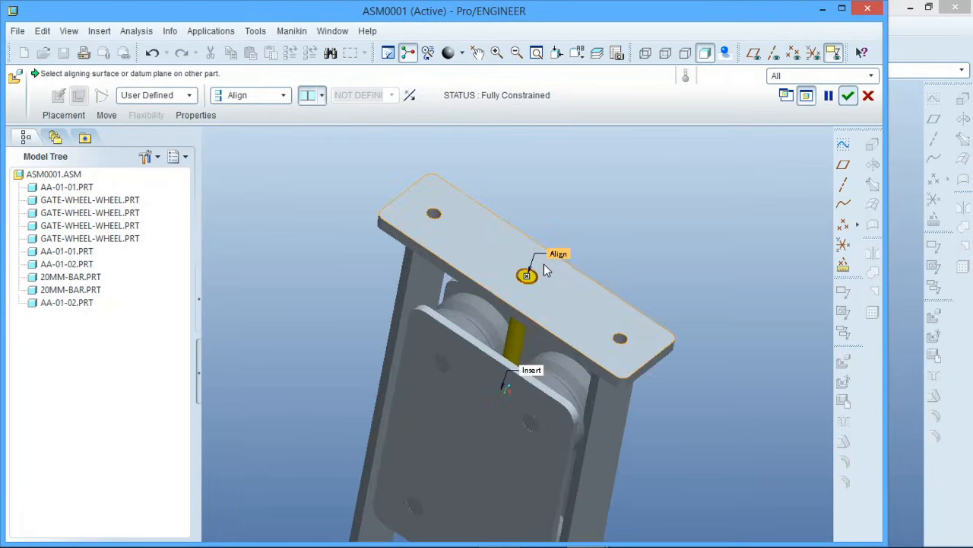
Change the rod's Align constraint to an offset and extend the rod about 1.88 beyond the end plate's outer face
mouse_move(544, 265)
middle_mouse_down()
mouse_move(539, 239)
mouse_move(552, 237)
mouse_move(543, 249)
middle_mouse_up()
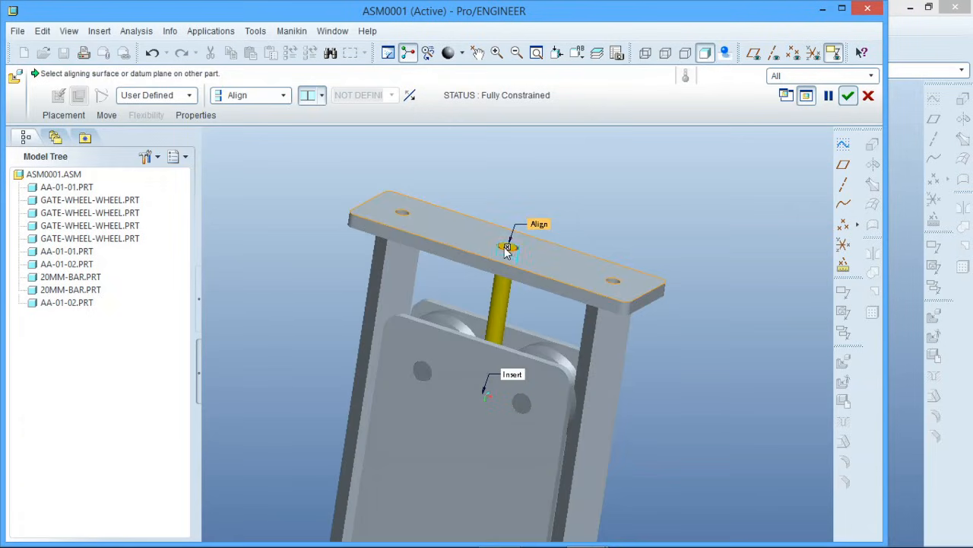
left_click(321, 95)
left_click(309, 156)
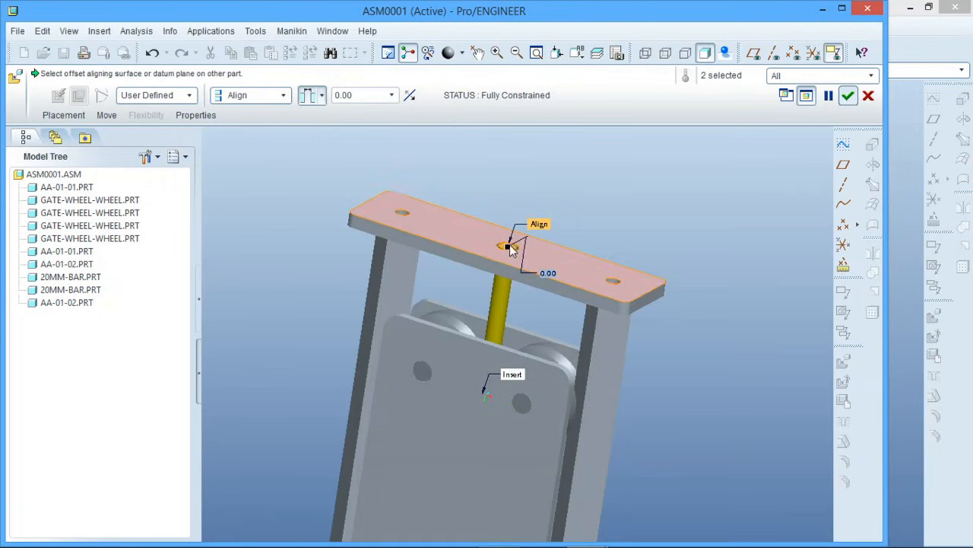
left_click_drag(510, 251, 530, 173)
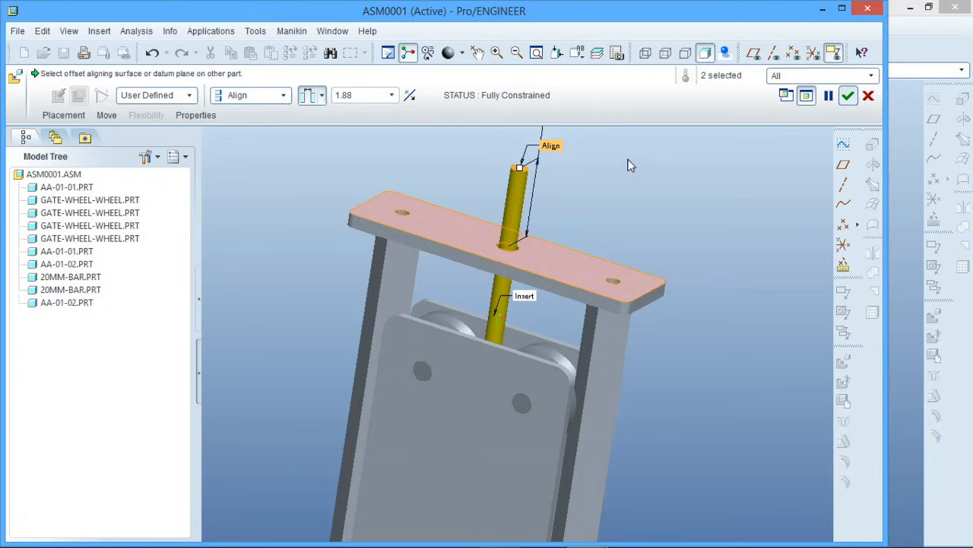
Check the rod's reach between the wheels in hidden-line display, restore shaded display and finish the threaded rod's placement
left_click(578, 53)
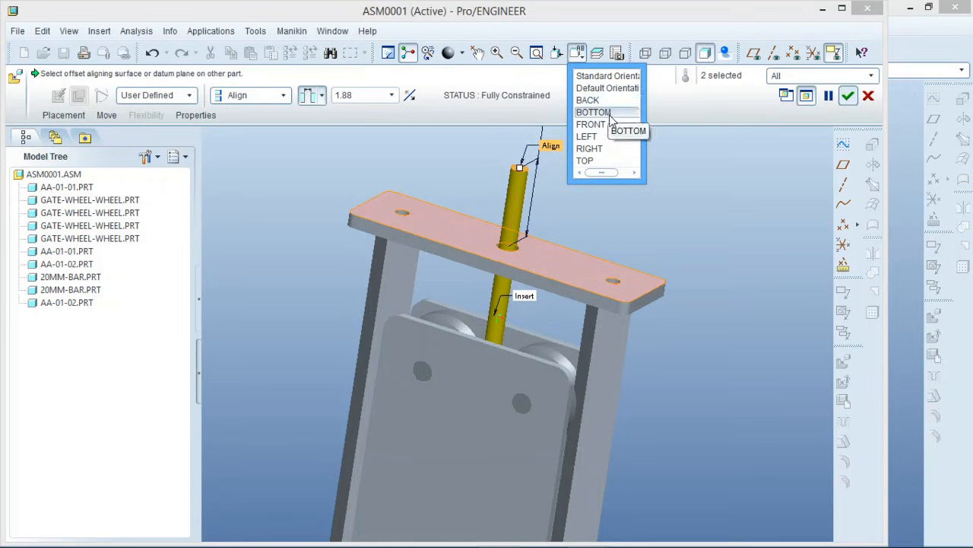
left_click(574, 57)
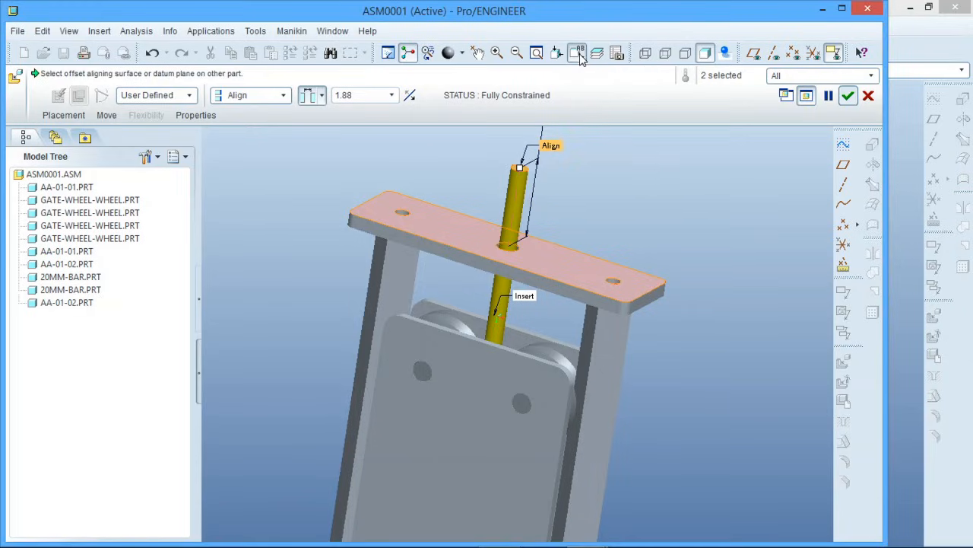
left_click(666, 53)
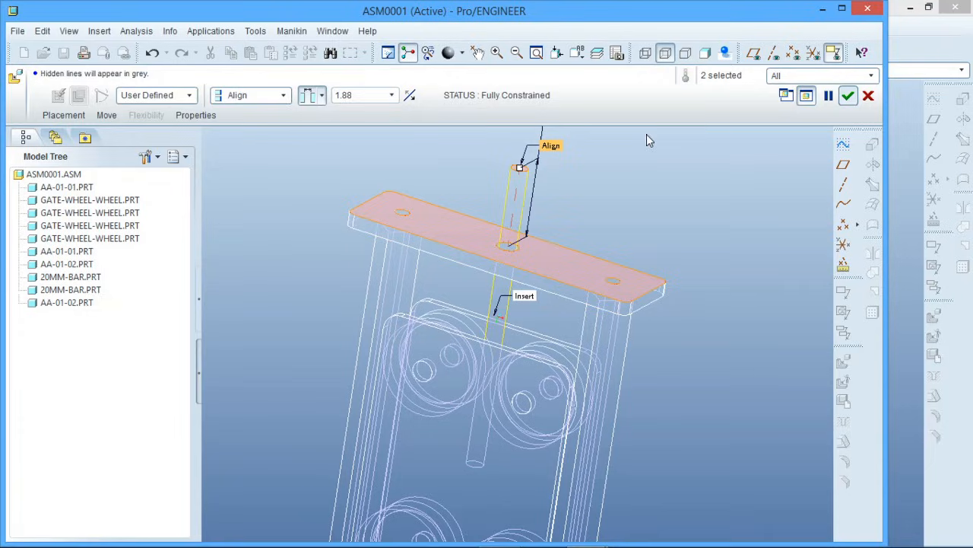
middle_click_drag(525, 251, 378, 340)
scroll(397, 284, "up", 4)
scroll(384, 354, "down", 3)
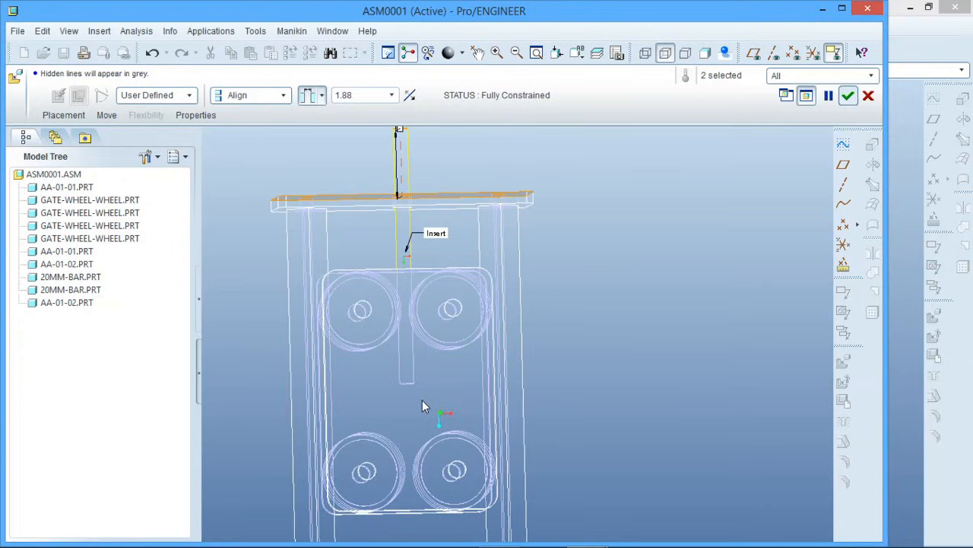
scroll(422, 410, "up", 2)
middle_click_drag(424, 397, 411, 358)
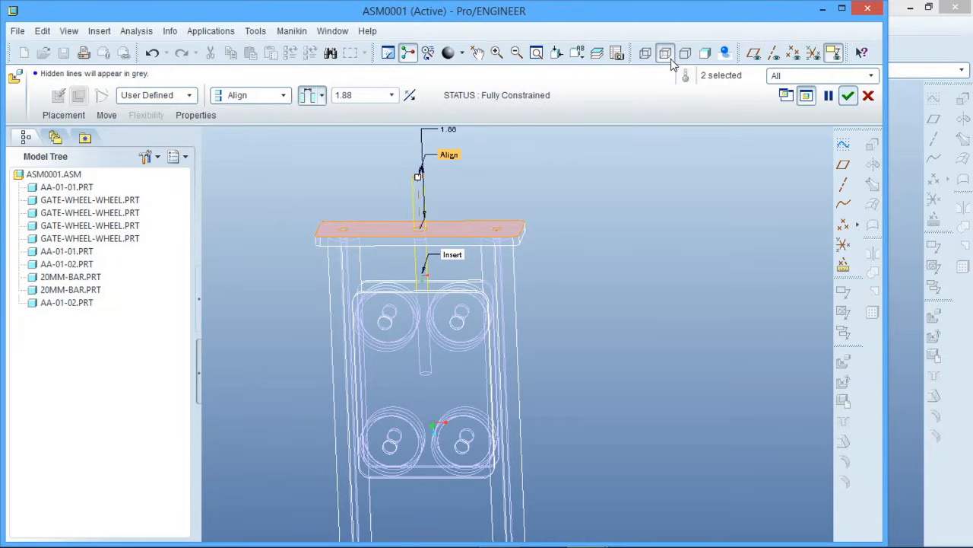
left_click(702, 54)
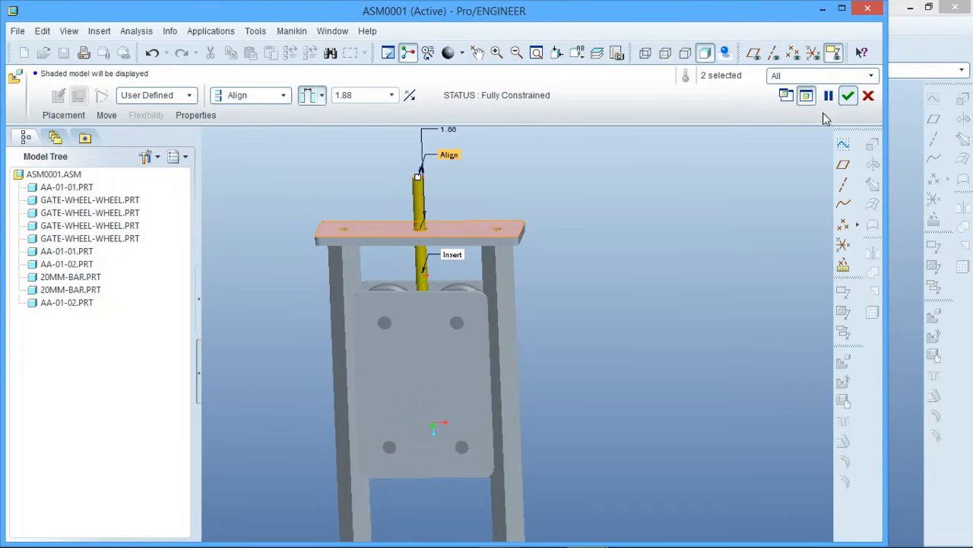
left_click(848, 95)
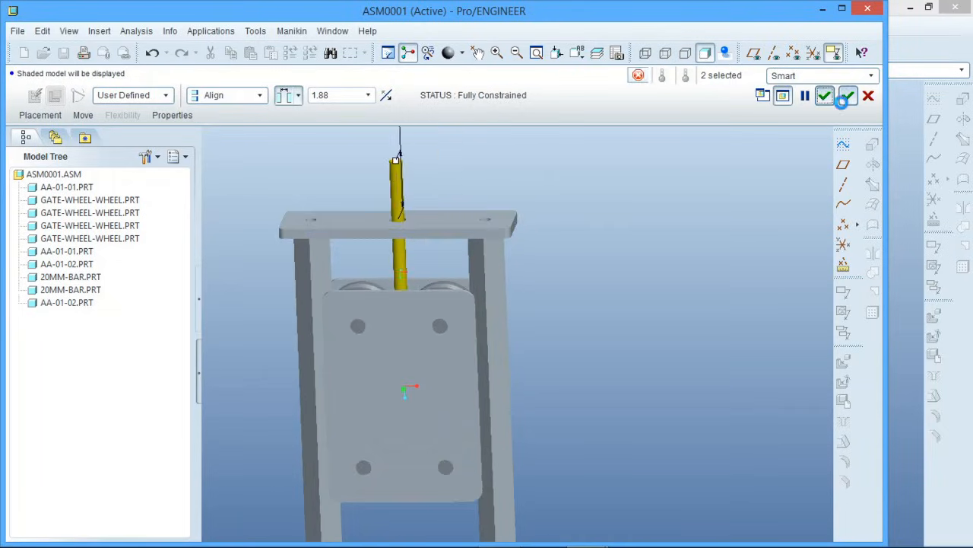
Insert rod-holder.prt from the melco-adjustable arm folder into the assembly
middle_click_drag(531, 256, 542, 358)
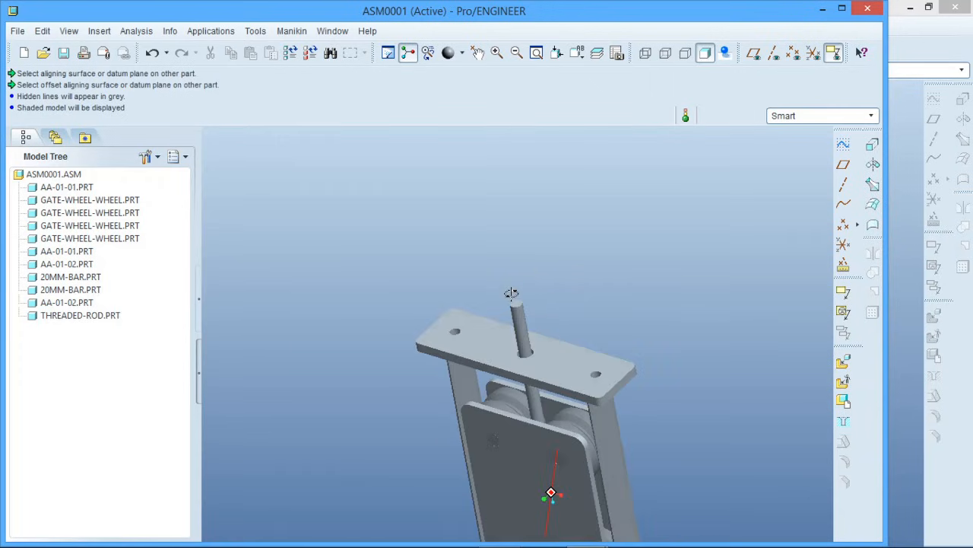
scroll(542, 360, "up", 3)
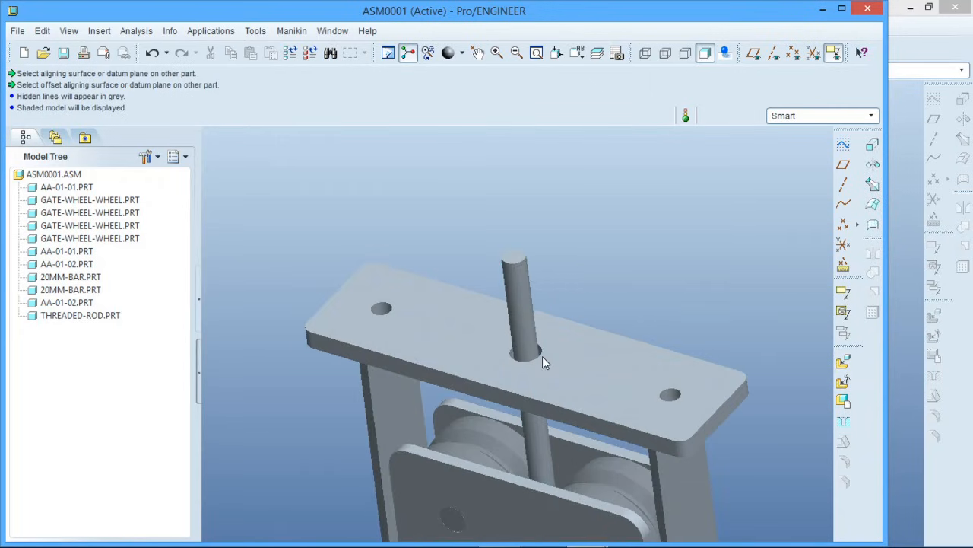
left_click(843, 363)
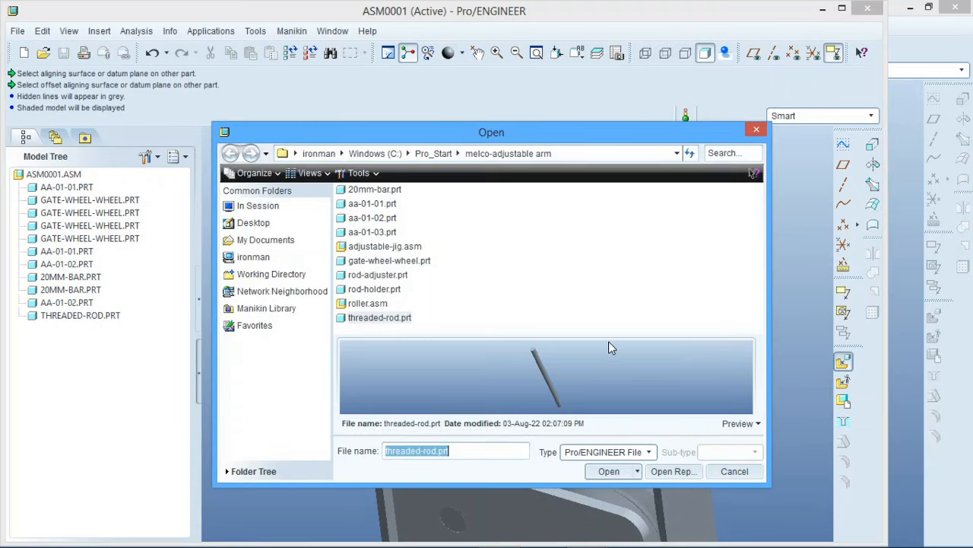
left_click(380, 292)
left_click(606, 470)
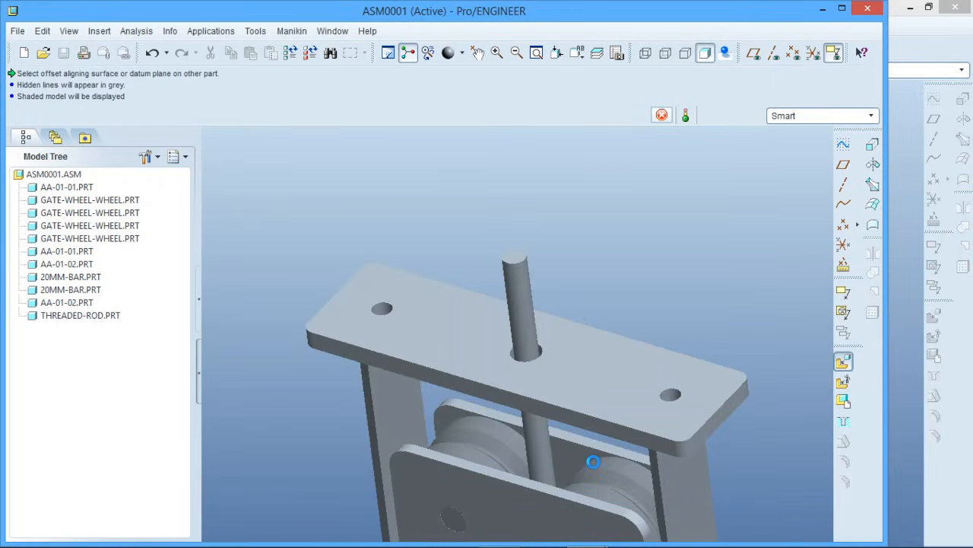
Mate the rod holder's flat back face with the outer broad face of the aa-01-02 plate around the threaded rod
scroll(574, 273, "up", 7)
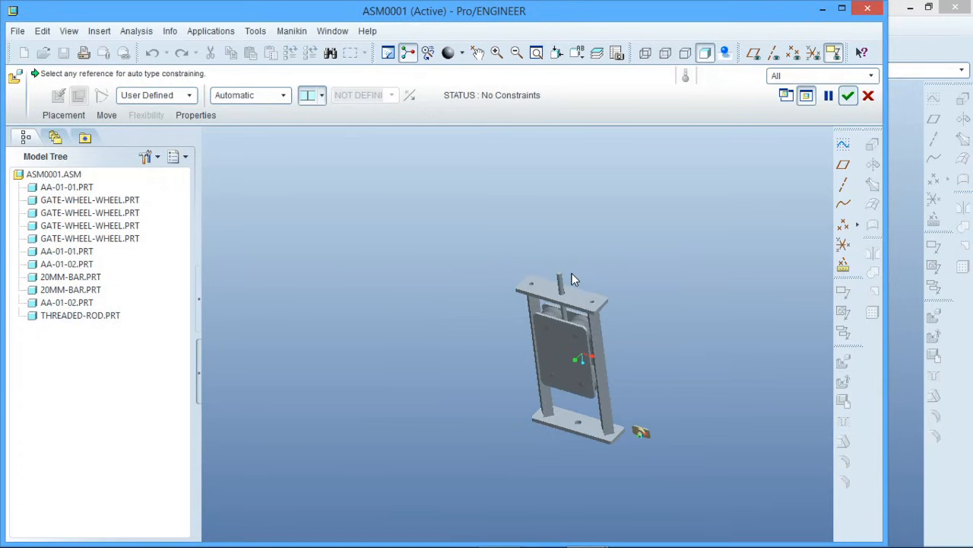
scroll(641, 435, "down", 8)
scroll(671, 447, "down", 3)
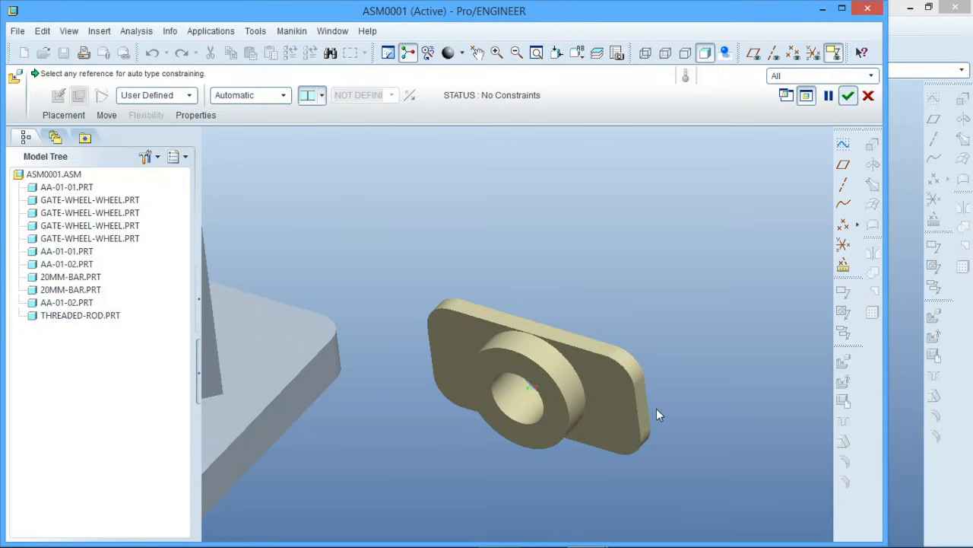
right_click(622, 407)
left_click(622, 407)
middle_click_drag(625, 409, 665, 465)
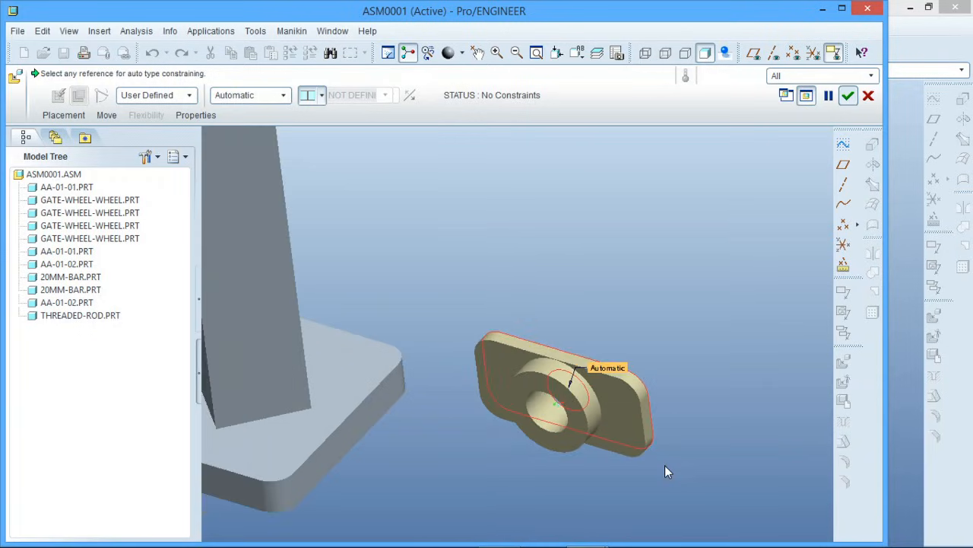
scroll(665, 465, "down", 5)
scroll(565, 215, "up", 5)
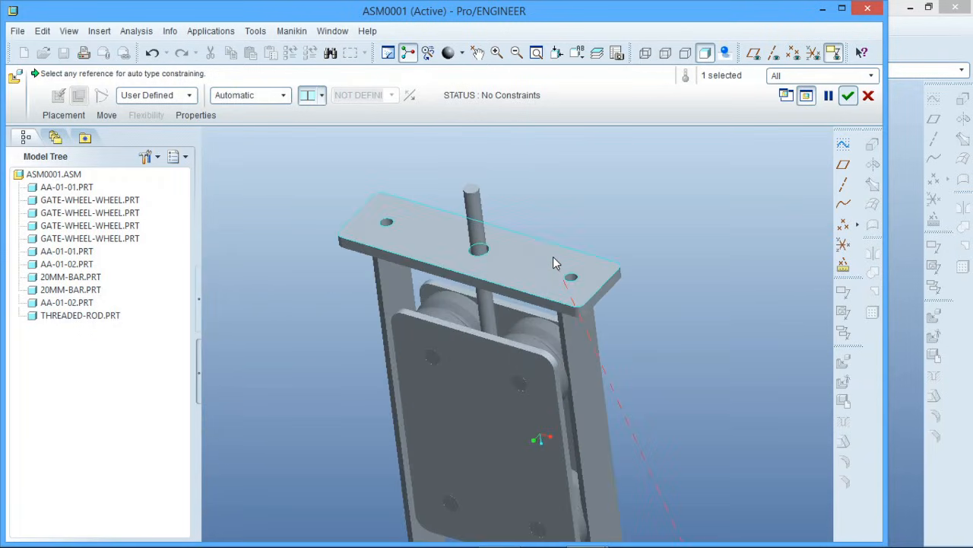
left_click(554, 260)
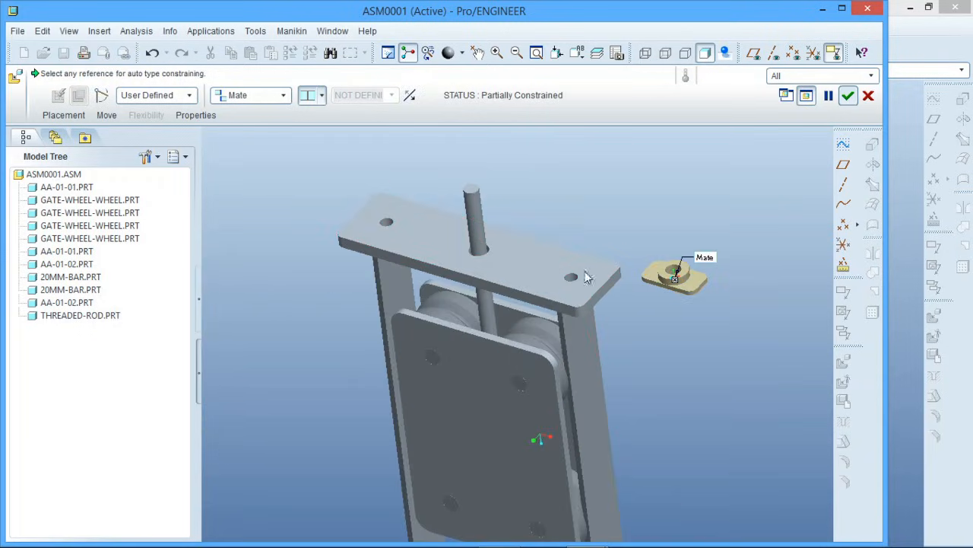
Constrain the rod holder's centre hole to the threaded rod's cylindrical surface
scroll(660, 282, "up", 3)
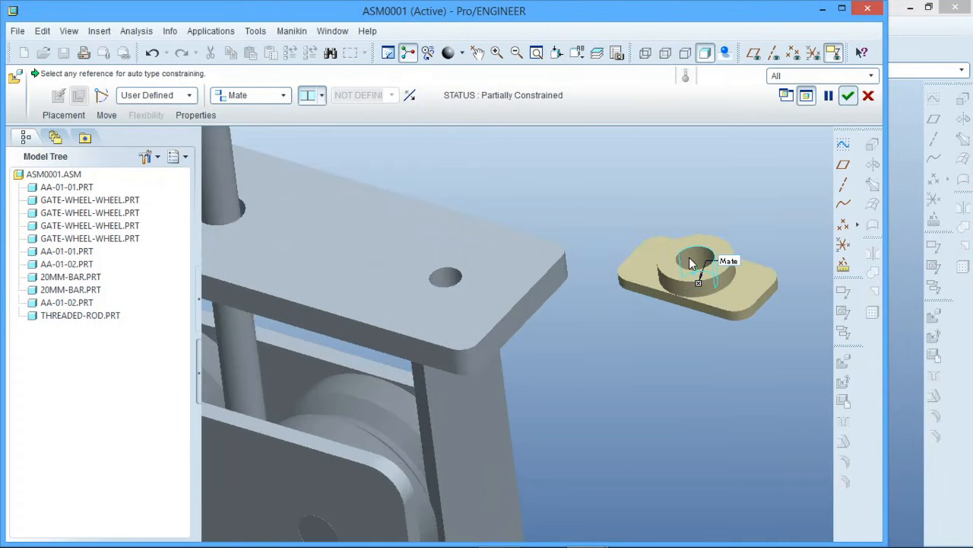
left_click(689, 257)
scroll(689, 257, "down", 3)
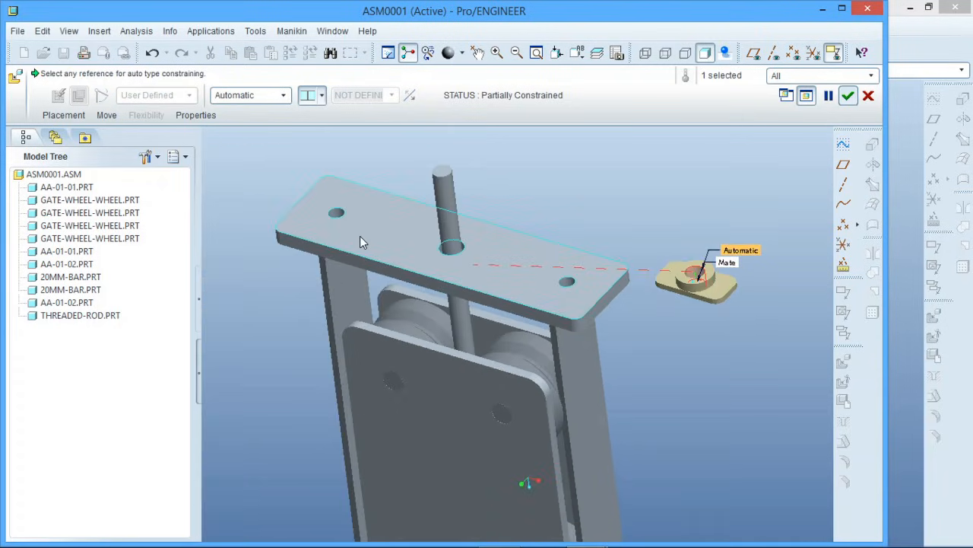
scroll(449, 207, "up", 5)
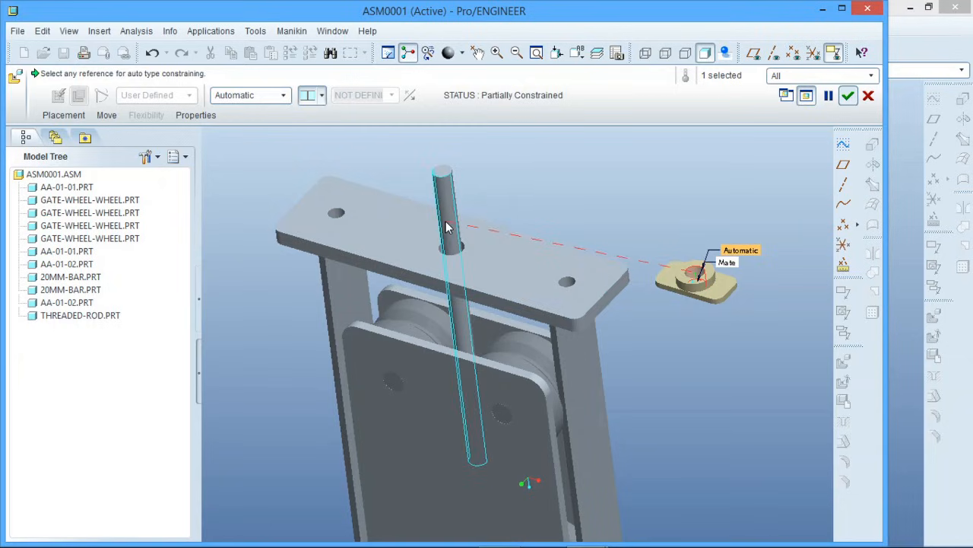
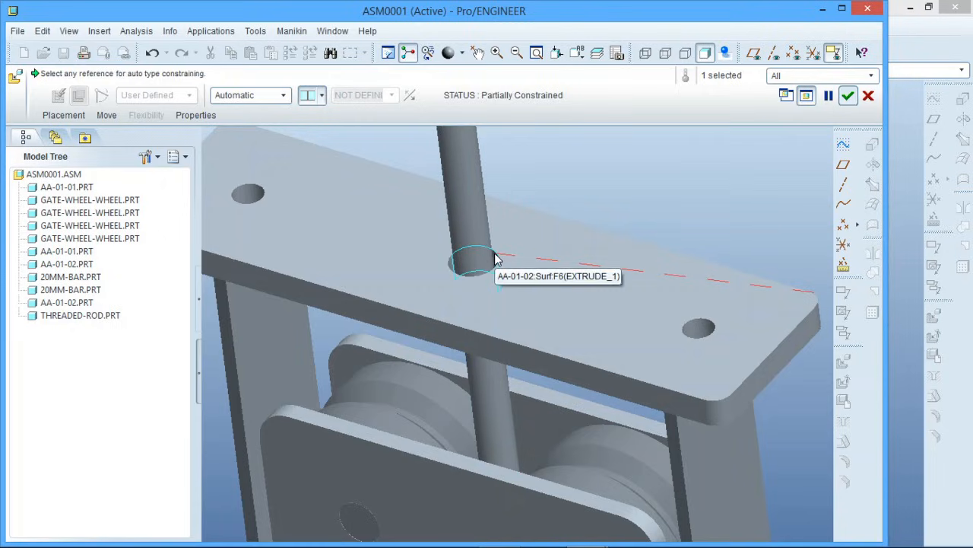
Insert the rod holder's bore in the aa-01-02 plate's centre hole and align its long side face with the plate's edge face as Oriented
left_click(495, 257)
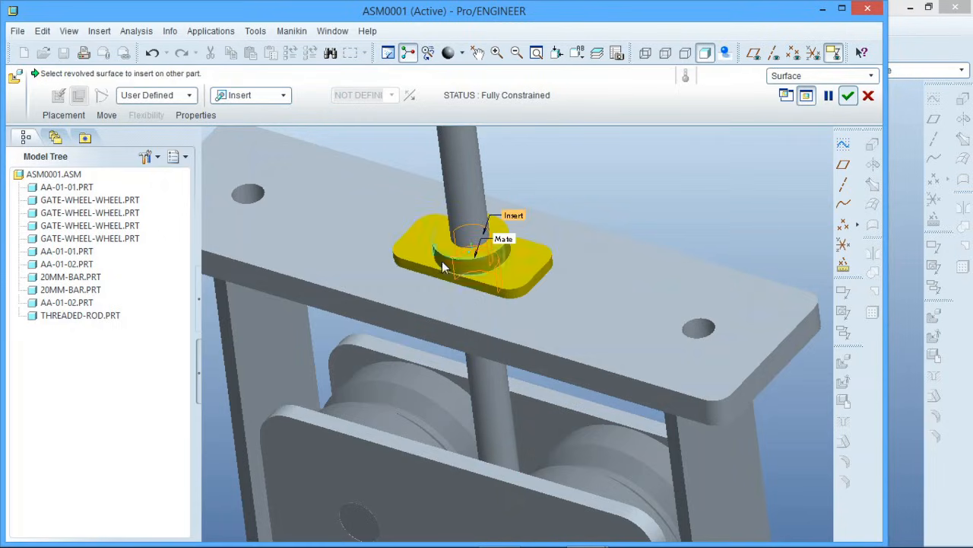
left_click(63, 115)
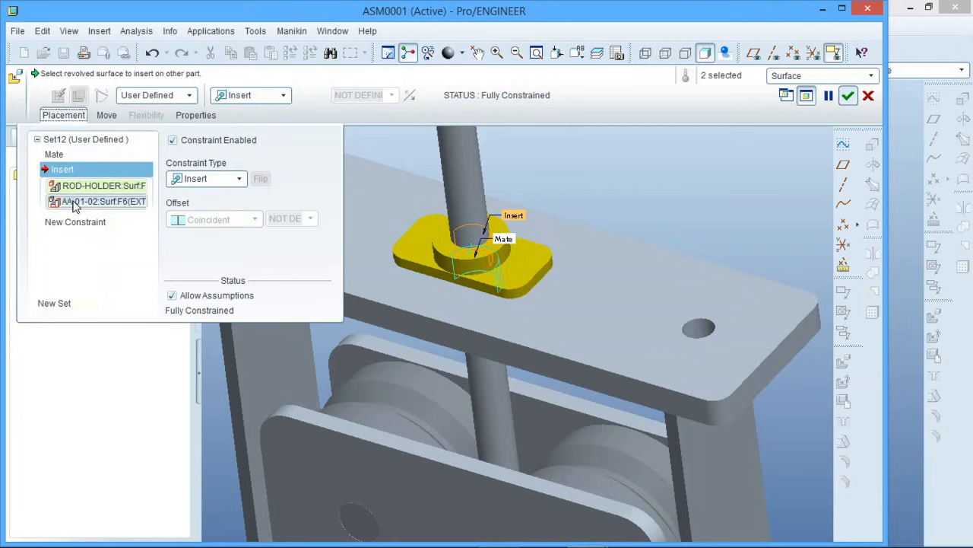
left_click(59, 220)
scroll(435, 302, "up", 3)
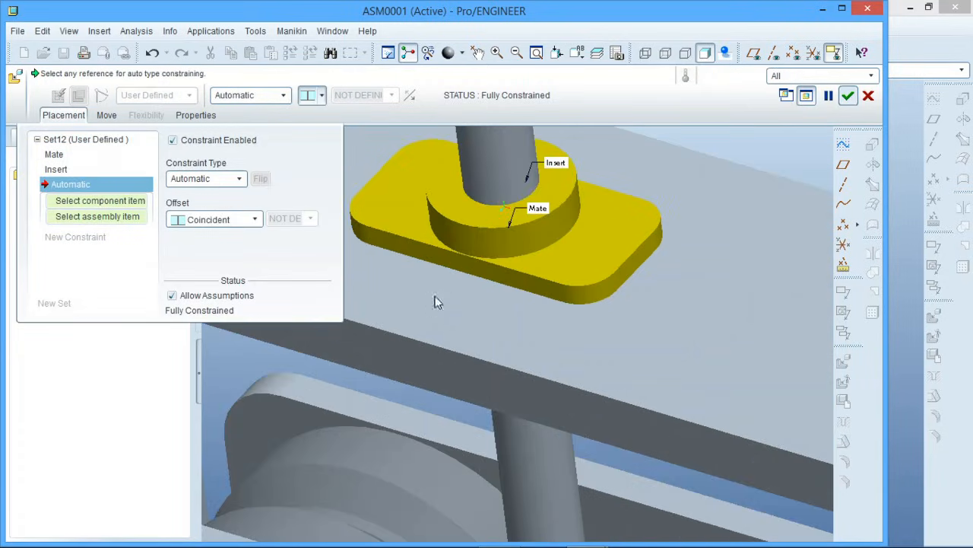
left_click(456, 260)
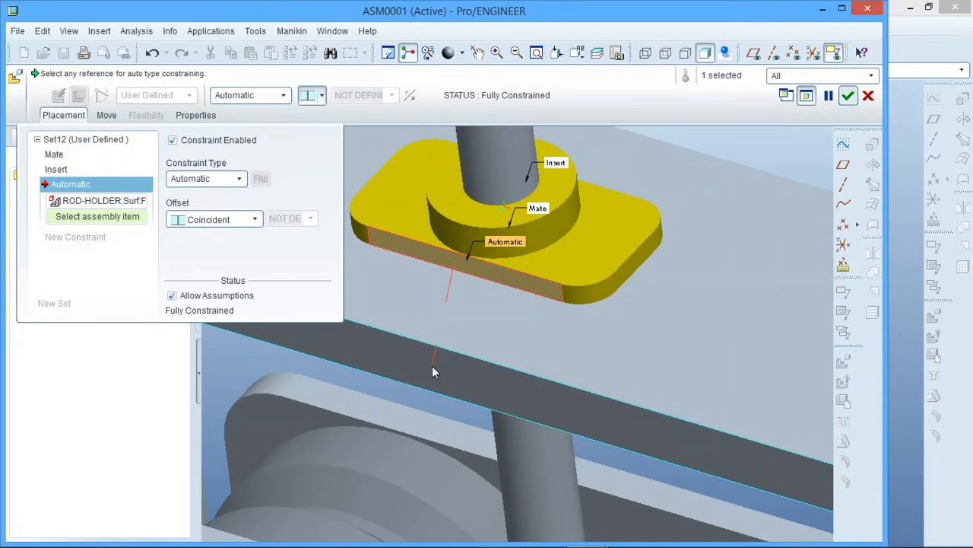
left_click(432, 367)
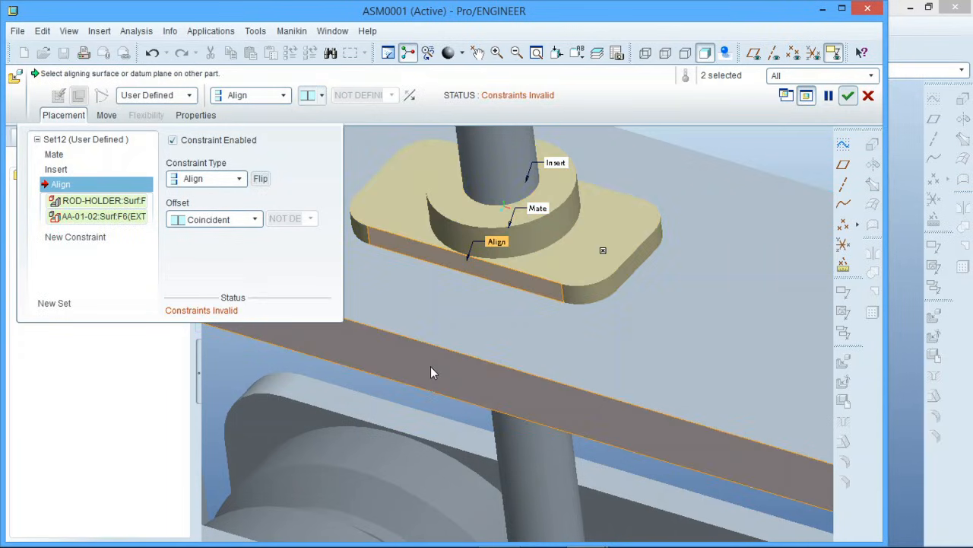
left_click(254, 219)
left_click(238, 251)
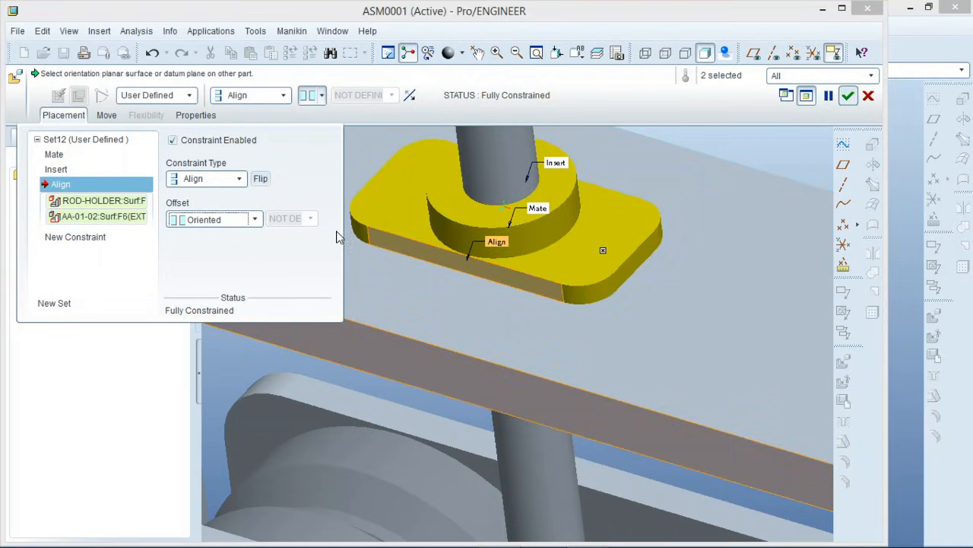
left_click(844, 96)
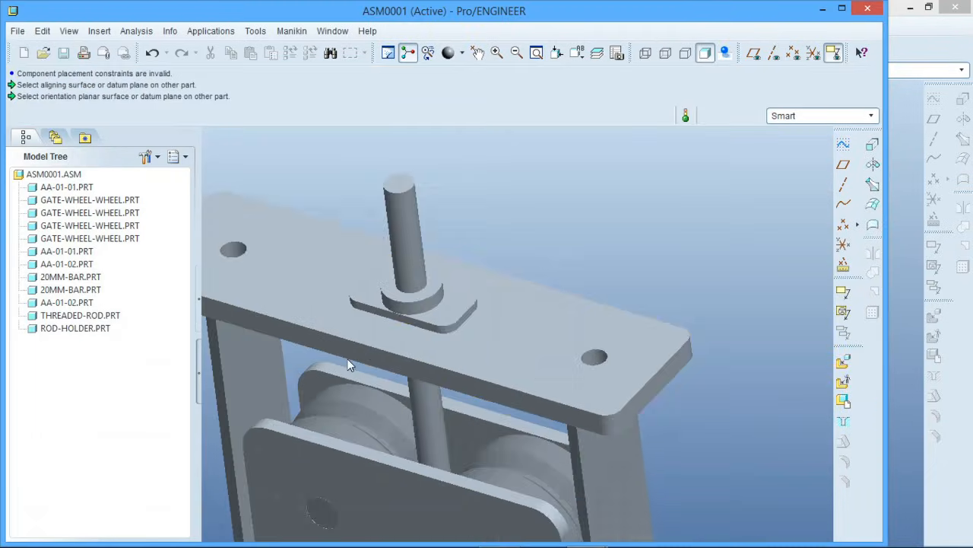
Insert rod-adjuster.prt from the melco-adjustable arm folder into the assembly
scroll(424, 333, "up", 2)
scroll(441, 358, "down", 2)
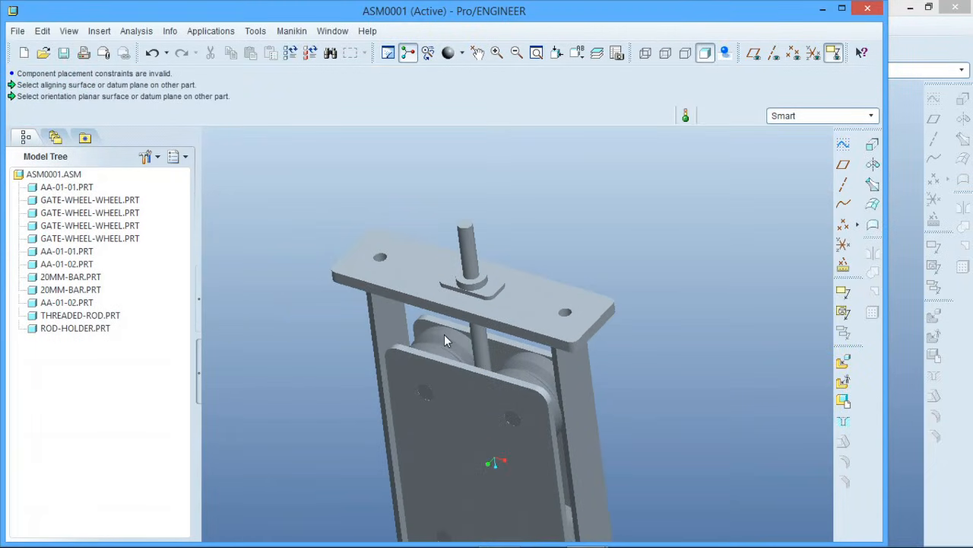
left_click(843, 364)
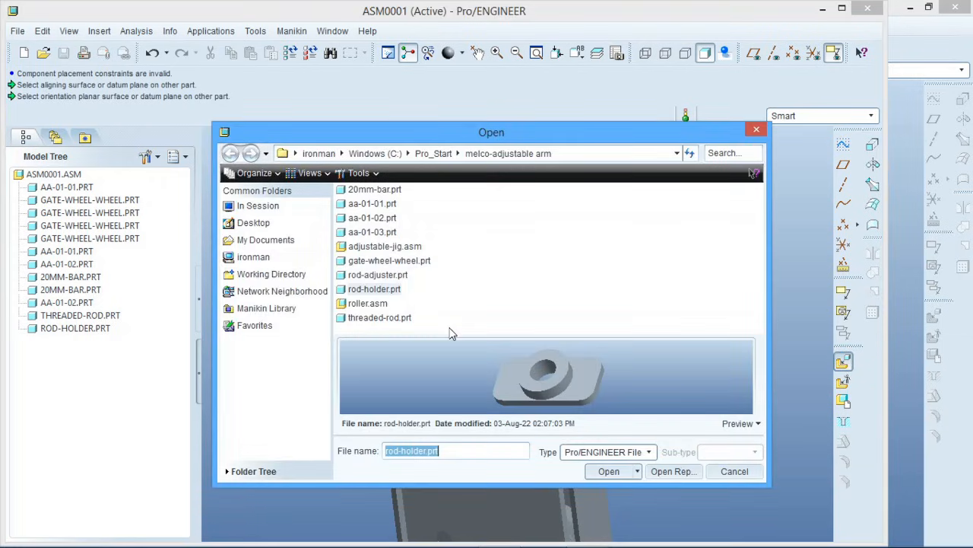
left_click(372, 277)
left_click(608, 471)
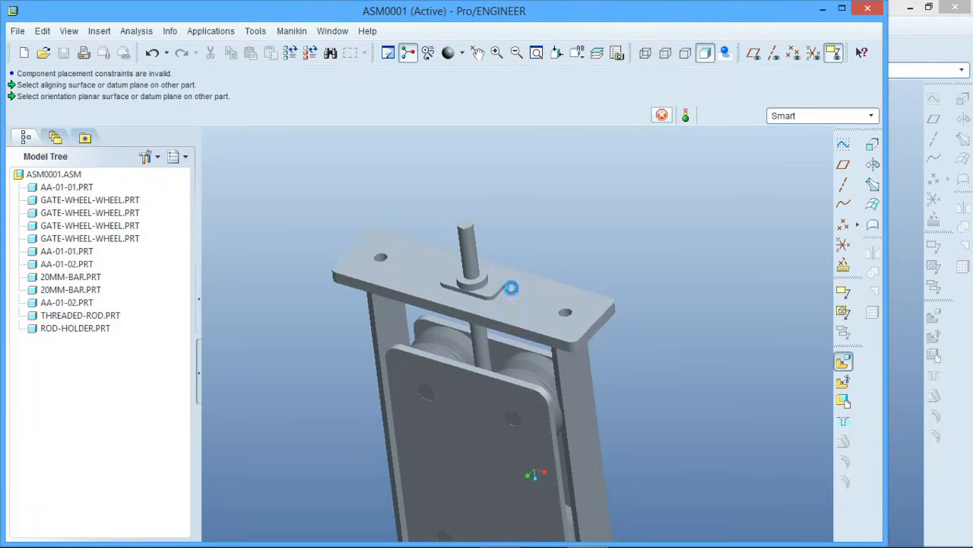
Constrain the rod adjuster's collar hole to the threaded rod's cylindrical surface
scroll(582, 396, "up", 5)
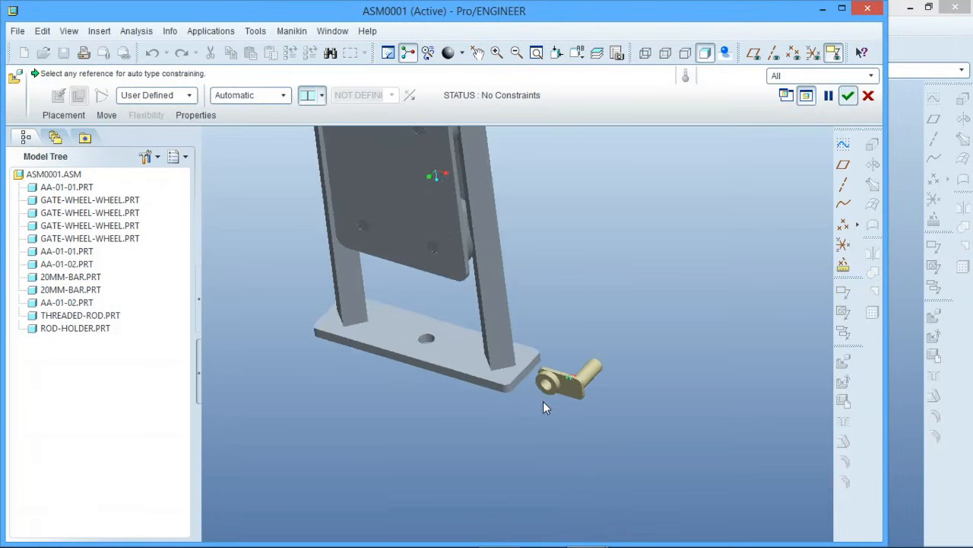
mouse_move(543, 401)
middle_mouse_down()
mouse_move(562, 379)
mouse_move(541, 393)
mouse_move(545, 404)
middle_mouse_up()
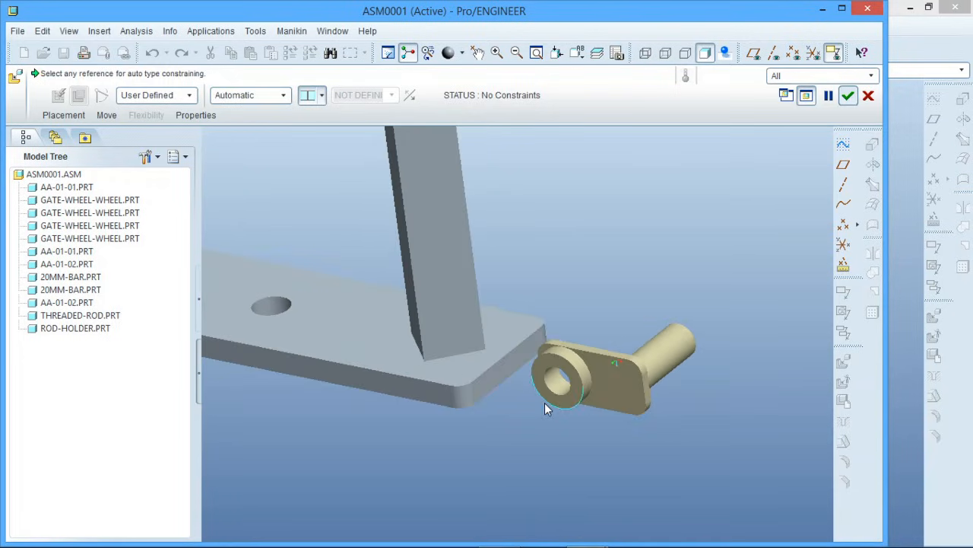
left_click(556, 383)
scroll(620, 466, "down", 7)
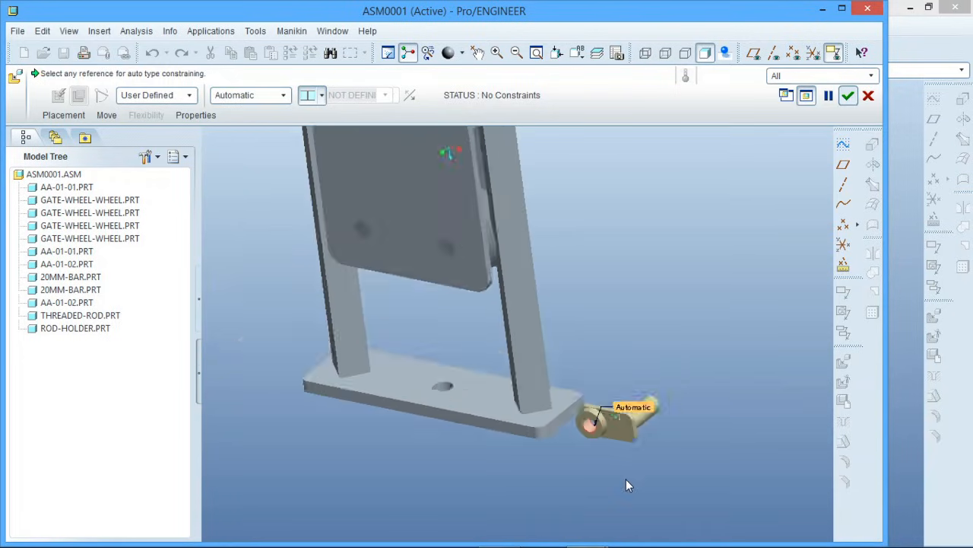
scroll(538, 273, "up", 5)
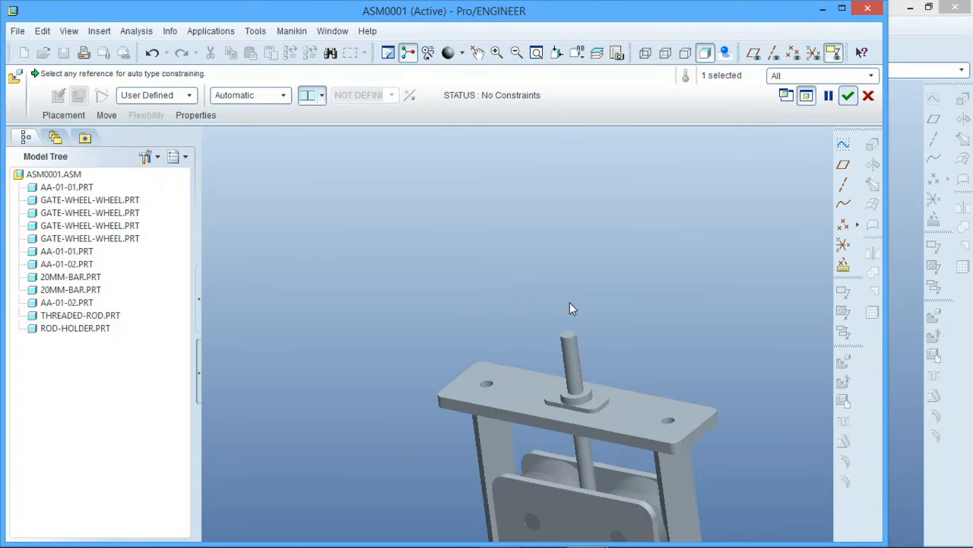
left_click(571, 344)
Align the rod adjuster's flat plate face on the handle side with the threaded rod's outer end face
scroll(566, 287, "down", 5)
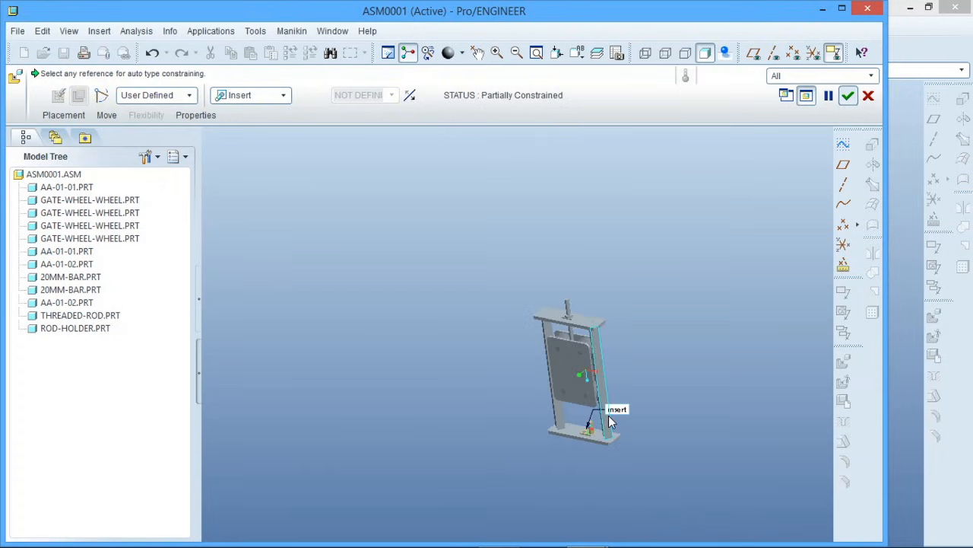
scroll(582, 434, "up", 8)
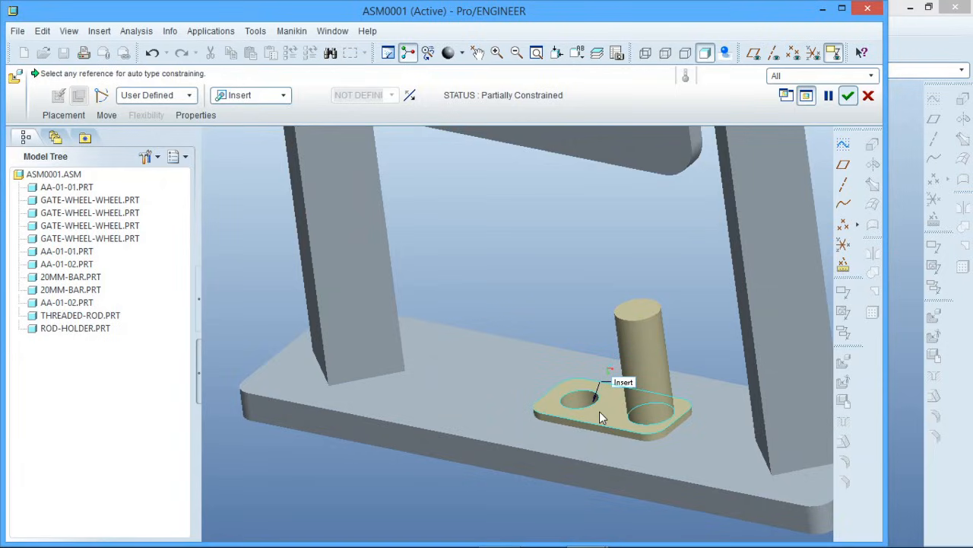
left_click(599, 410)
scroll(606, 479, "down", 8)
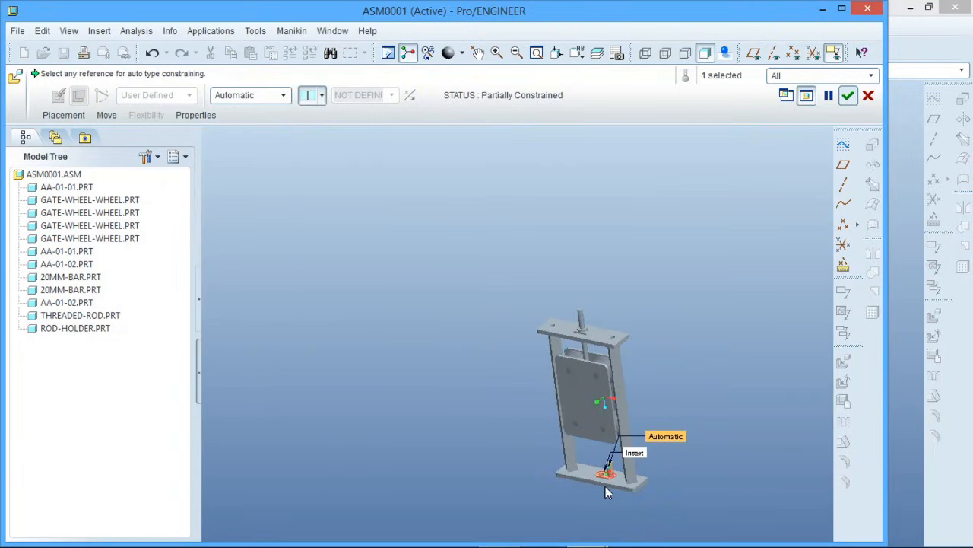
scroll(613, 303, "up", 8)
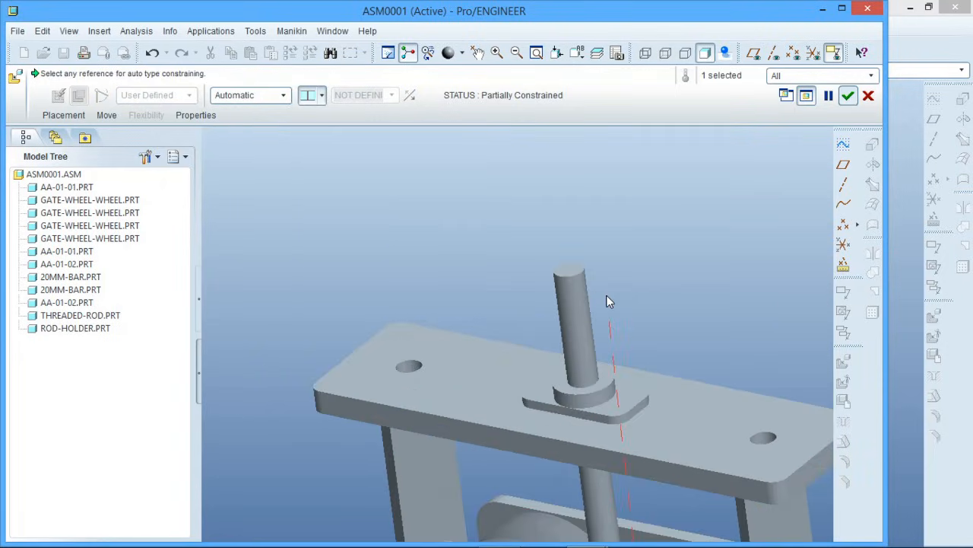
left_click(575, 271)
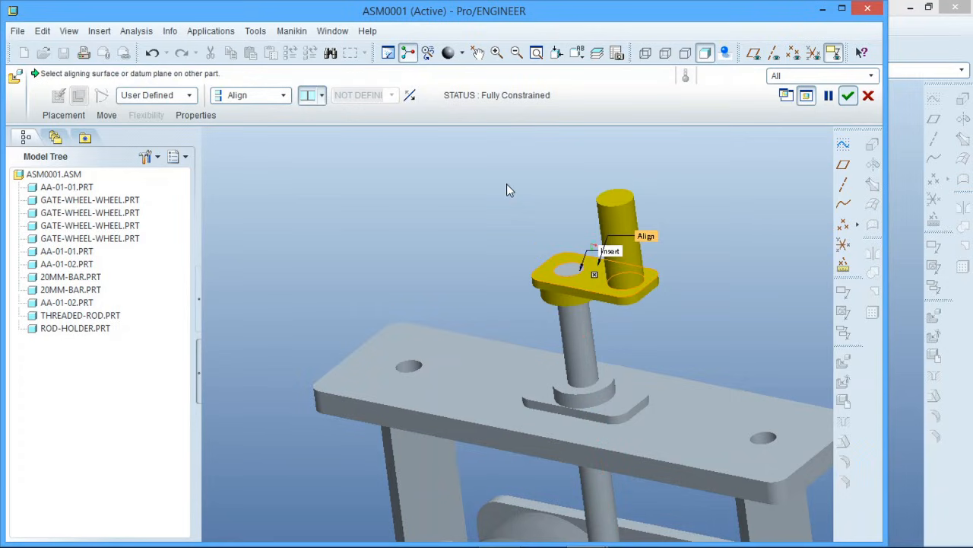
Align the rod adjuster's side face with the aa-01-02 plate's long edge face at an angle offset of 308 and finish its placement
left_click(64, 115)
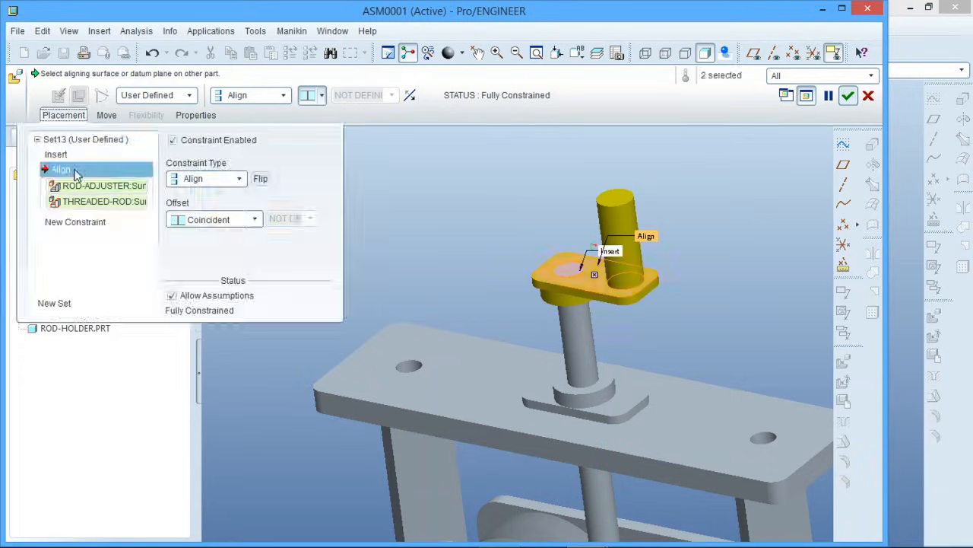
left_click(66, 222)
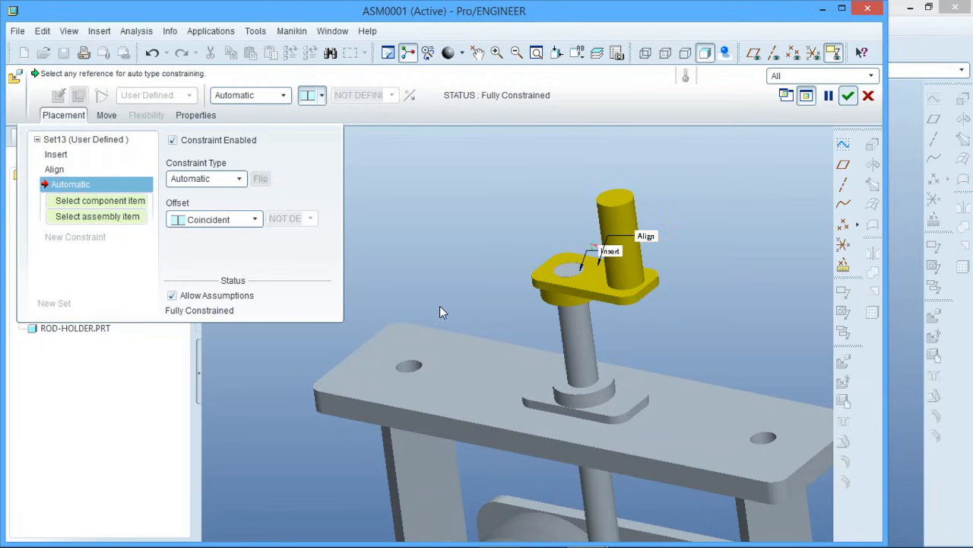
left_click(581, 293)
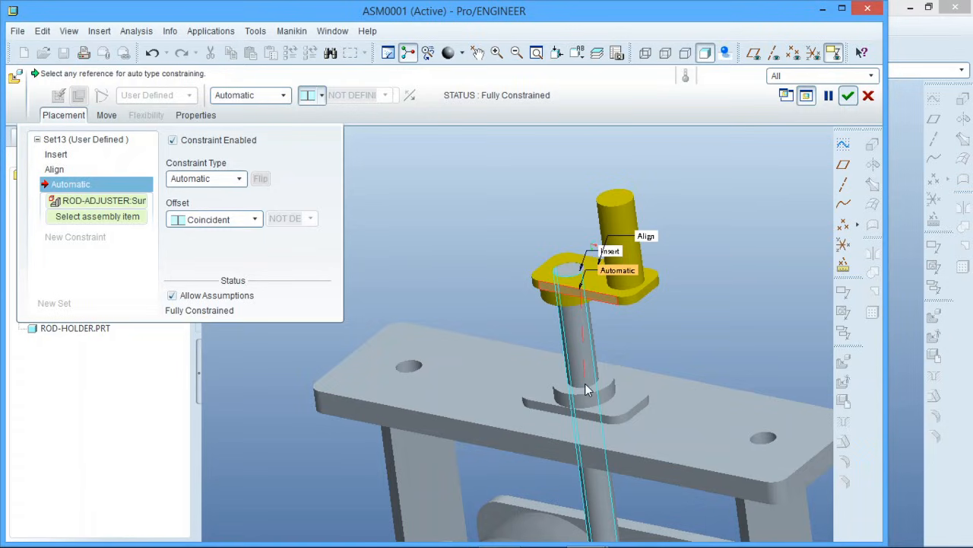
left_click(553, 449)
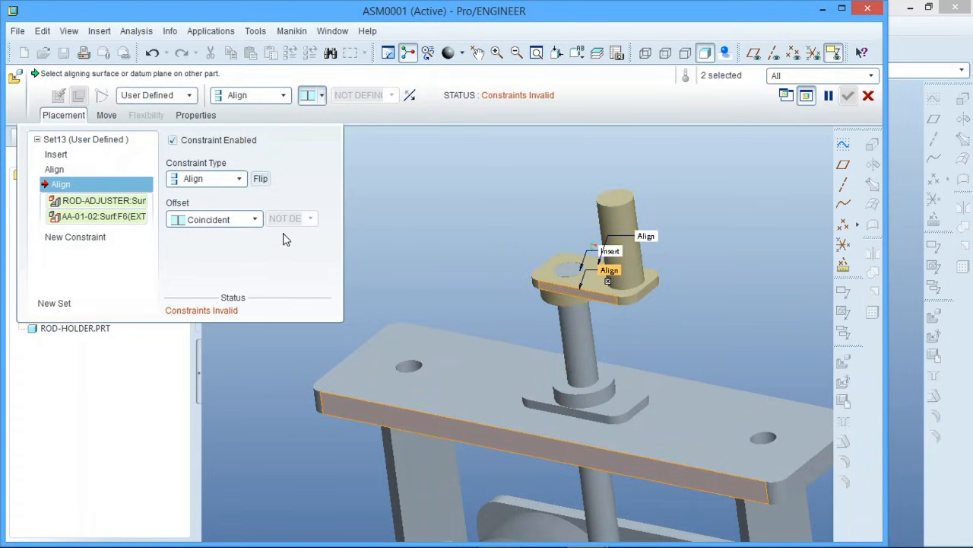
left_click(255, 219)
left_click(248, 235)
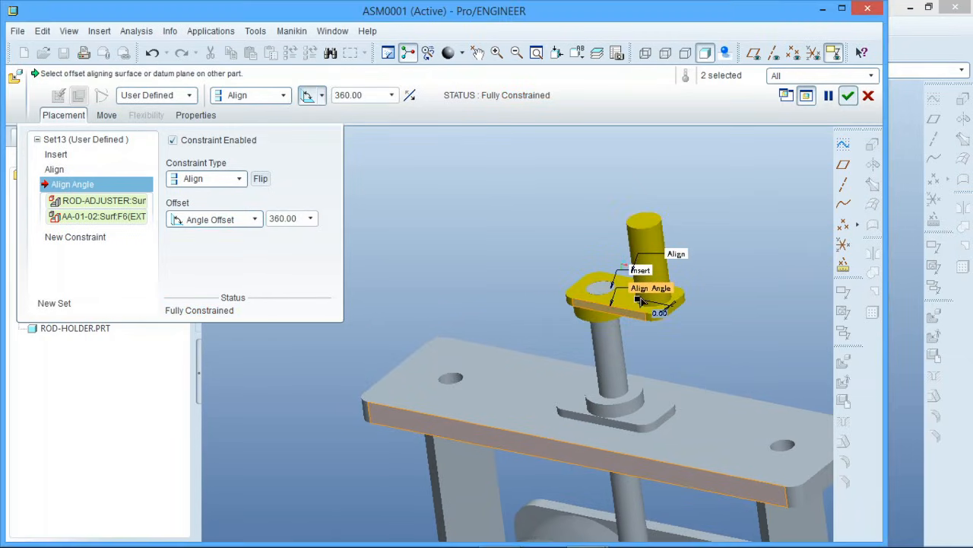
left_click_drag(641, 301, 691, 275)
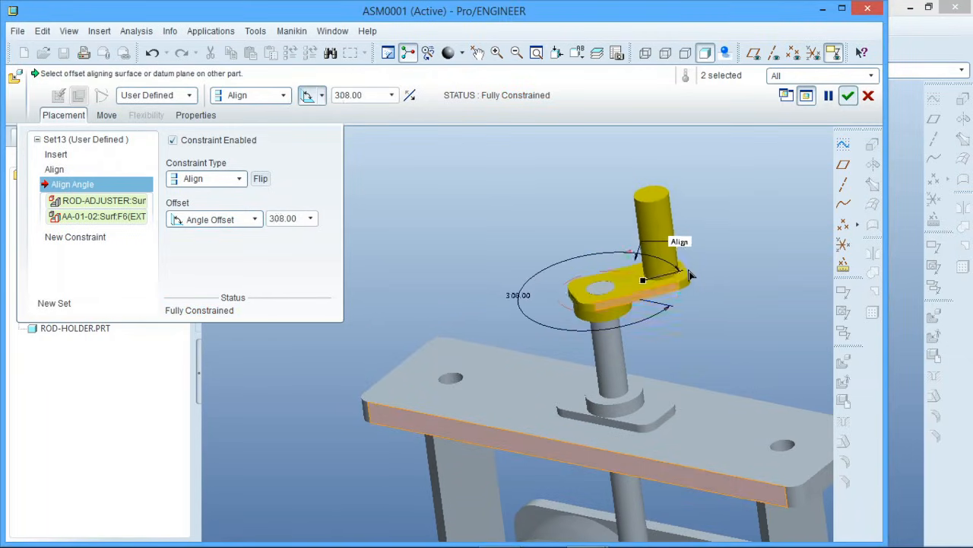
left_click(847, 95)
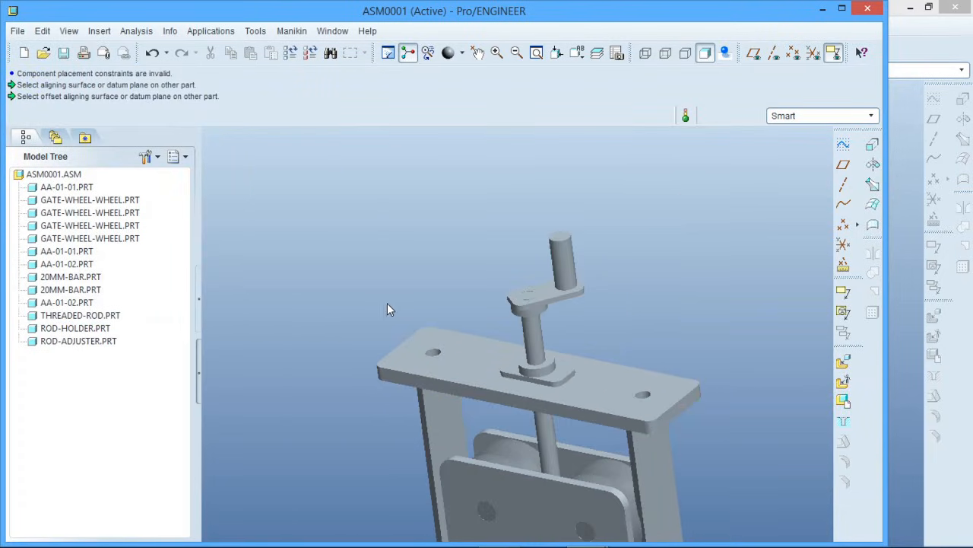
Examine the whole roller assembly from several sides, including the rod adjuster and the far end plate
middle_click_drag(603, 327, 626, 293)
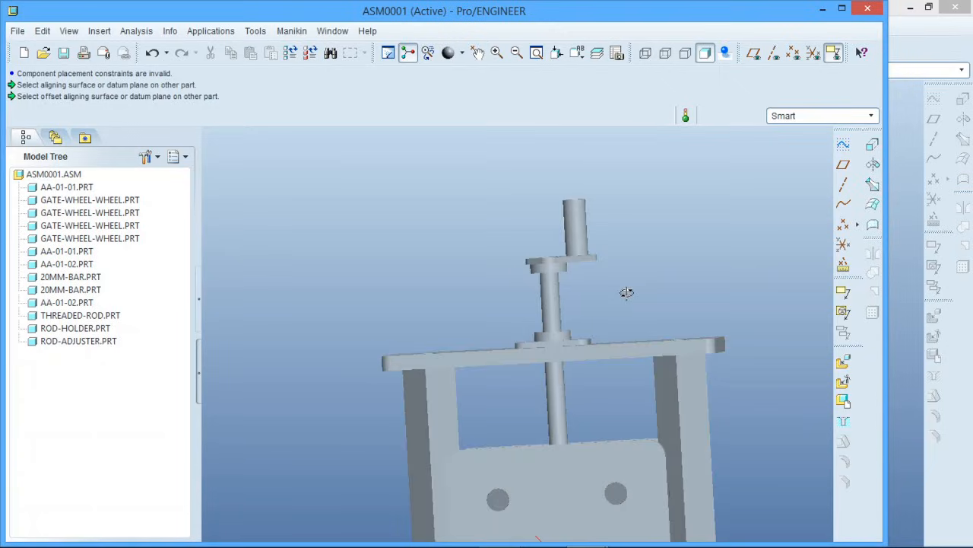
scroll(534, 262, "up", 5)
scroll(625, 247, "up", 2)
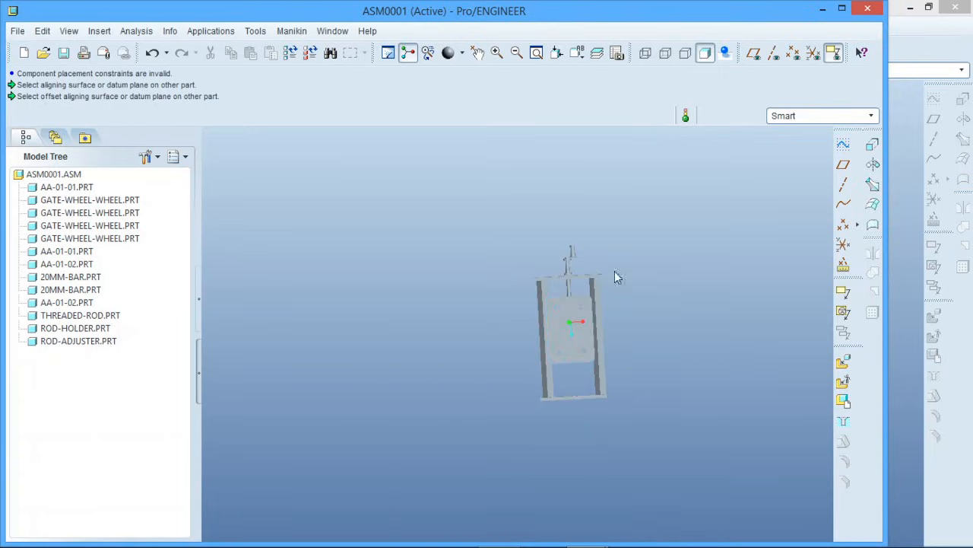
scroll(590, 317, "down", 3)
mouse_move(586, 311)
middle_mouse_down()
mouse_move(599, 336)
mouse_move(622, 323)
mouse_move(639, 331)
mouse_move(600, 319)
middle_mouse_up()
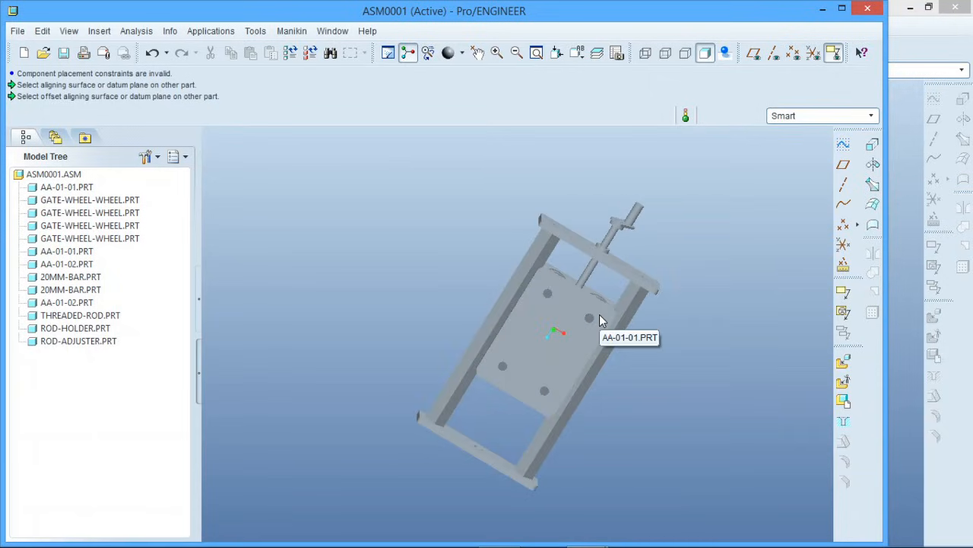
middle_click_drag(534, 318, 491, 319)
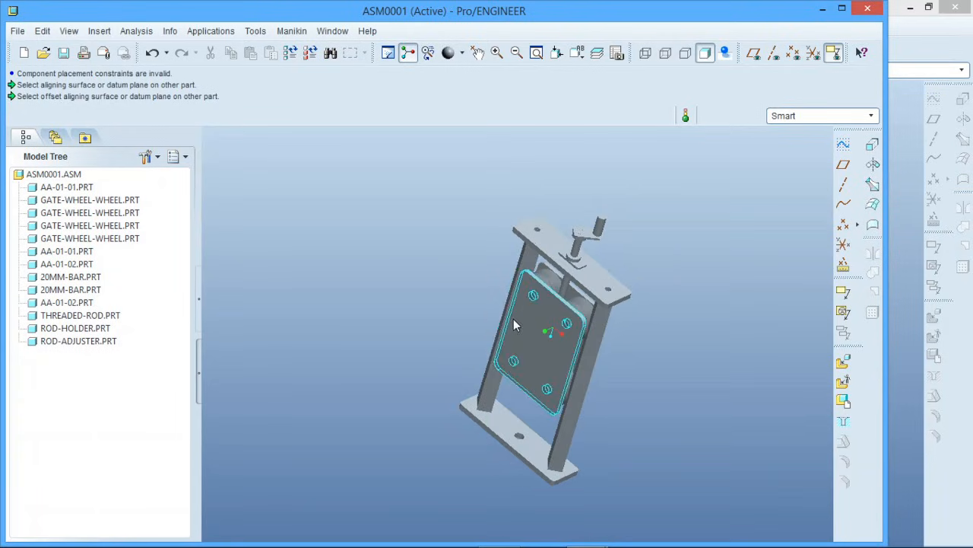
scroll(473, 310, "up", 2)
scroll(473, 310, "down", 3)
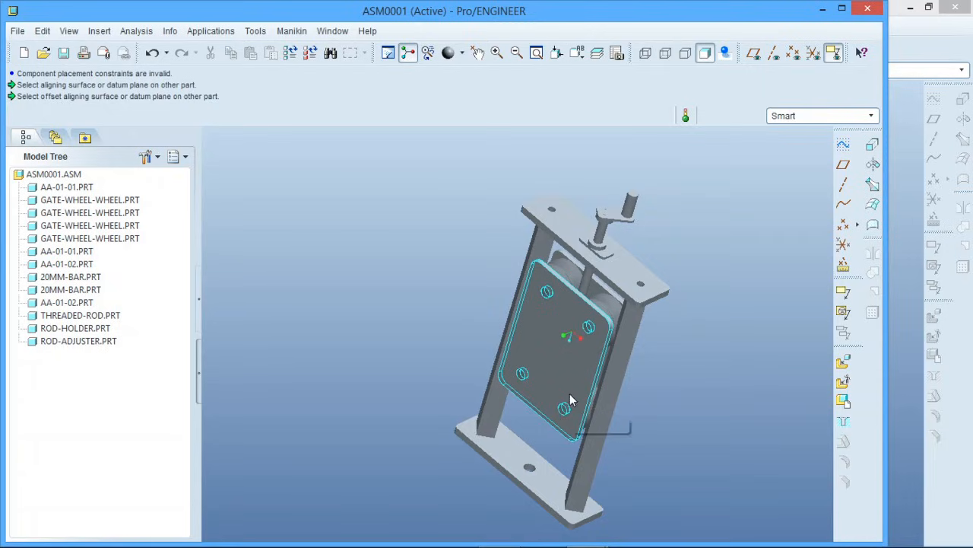
middle_click_drag(571, 400, 585, 341)
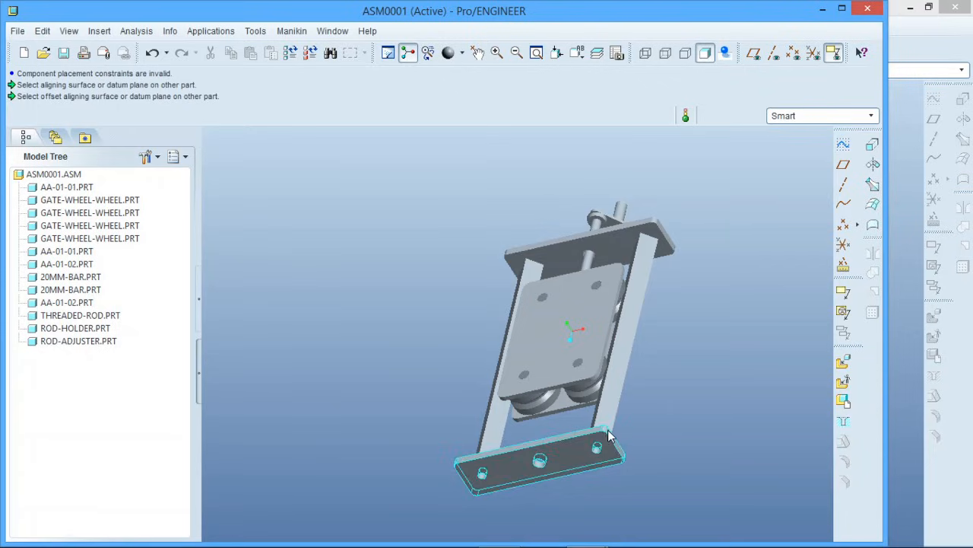
Place a datum point on the outer face of the aa-01-02 end plate without the rod, referenced to its upper long edge and nearest short edge
middle_click_drag(617, 443, 633, 341)
scroll(593, 387, "down", 3)
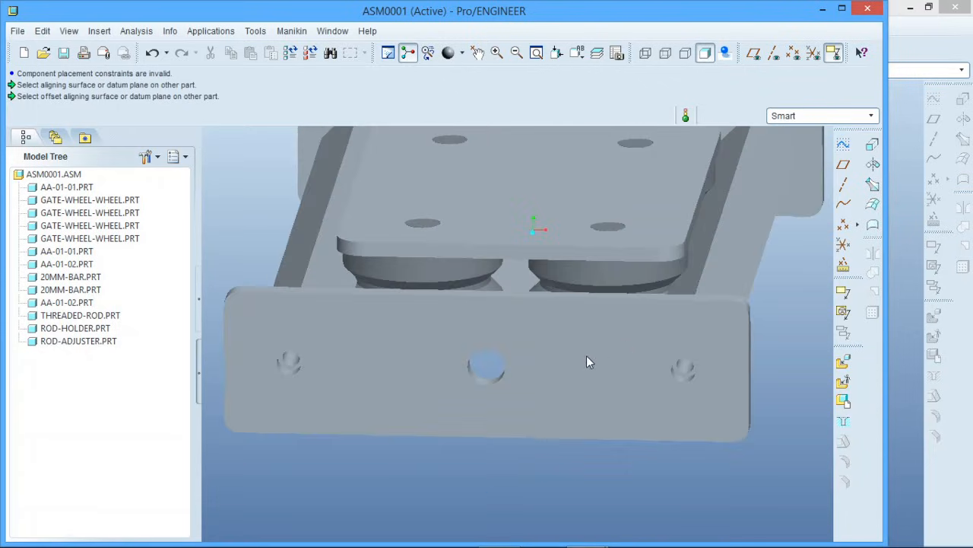
left_click(843, 224)
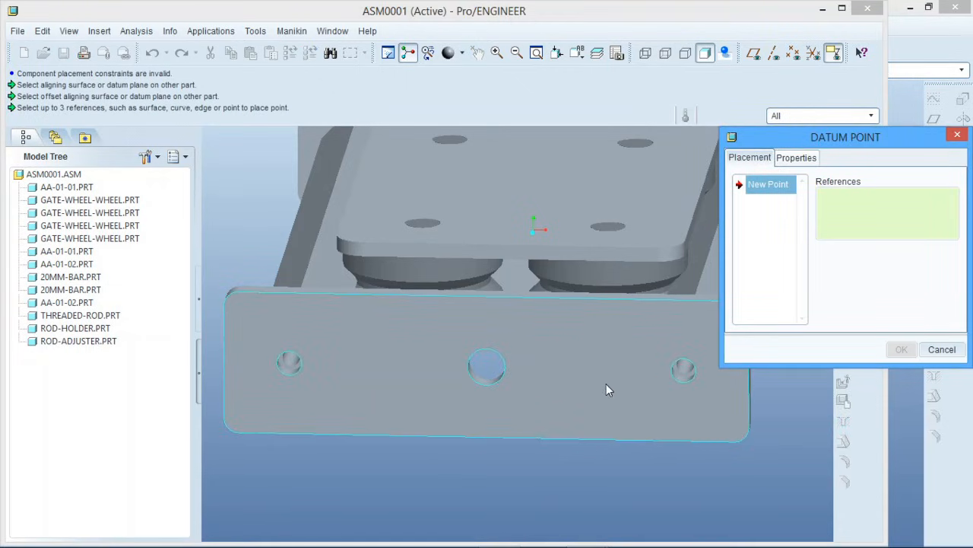
left_click(606, 385)
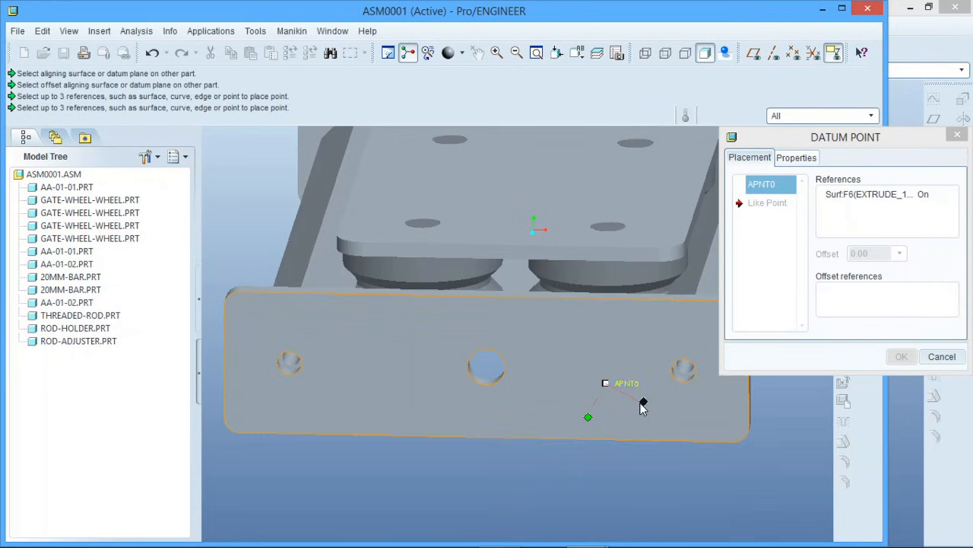
middle_click_drag(639, 400, 585, 399)
scroll(589, 388, "down", 3)
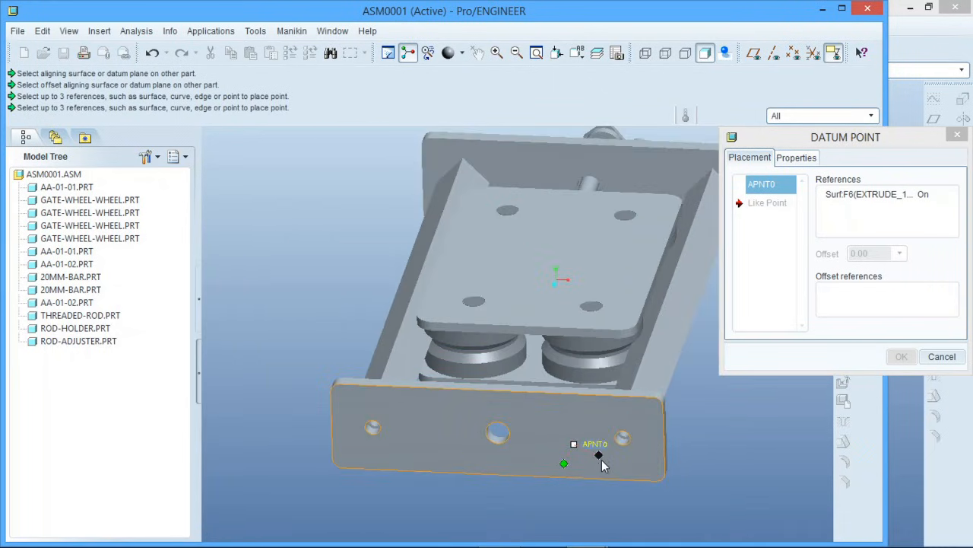
left_click(577, 396)
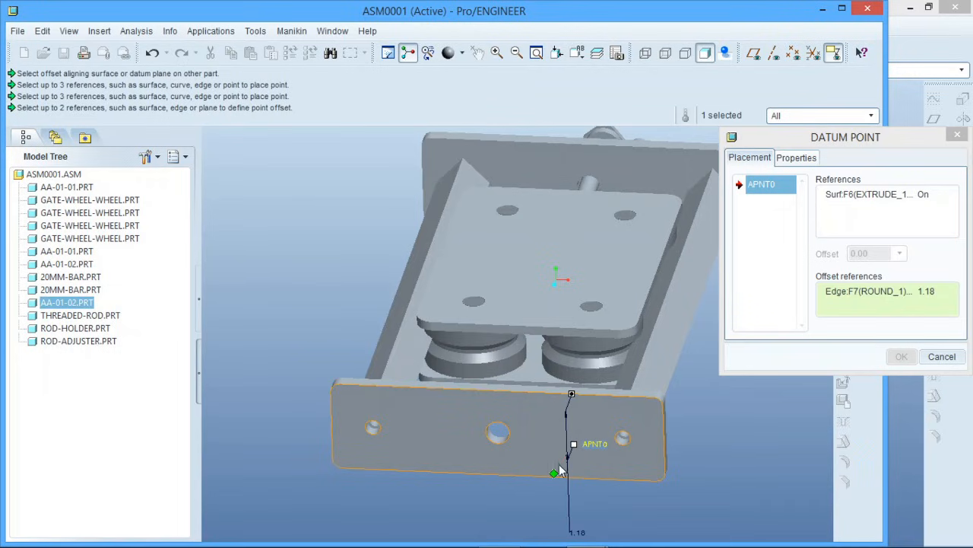
left_click(663, 453, "ctrl")
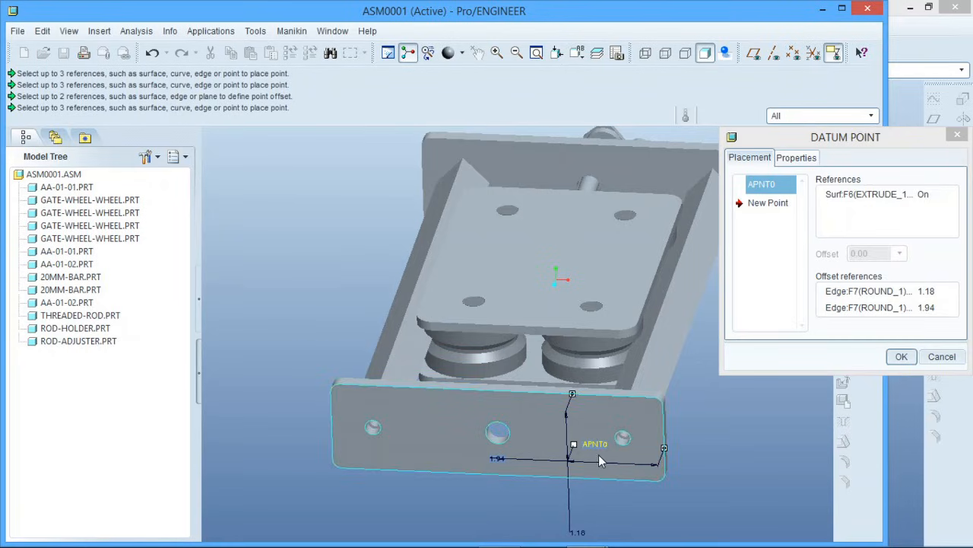
Set the datum point's offsets to 2 from the plate's short edge and 1 from its long edge, and finish the point
scroll(578, 449, "down", 2)
double_click(502, 449)
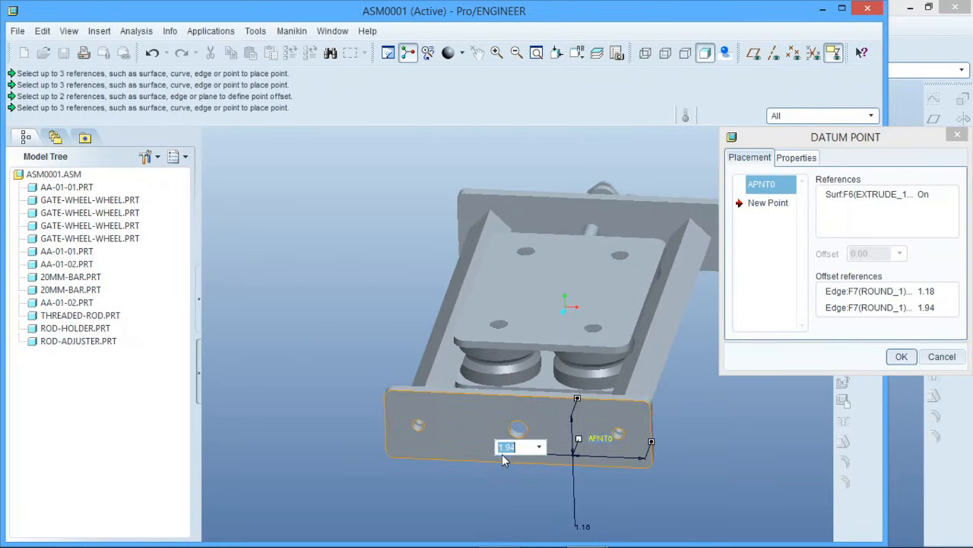
type("2")
key("Return")
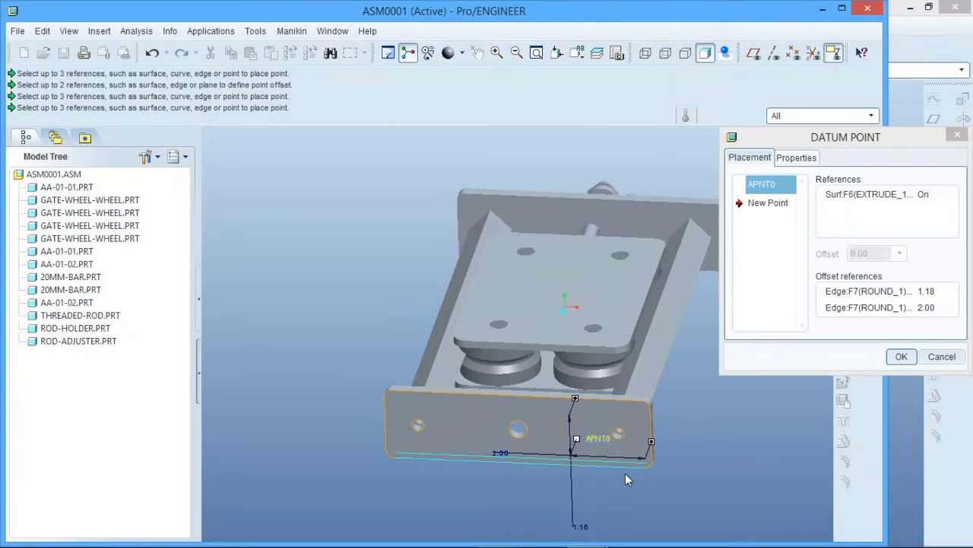
double_click(581, 527)
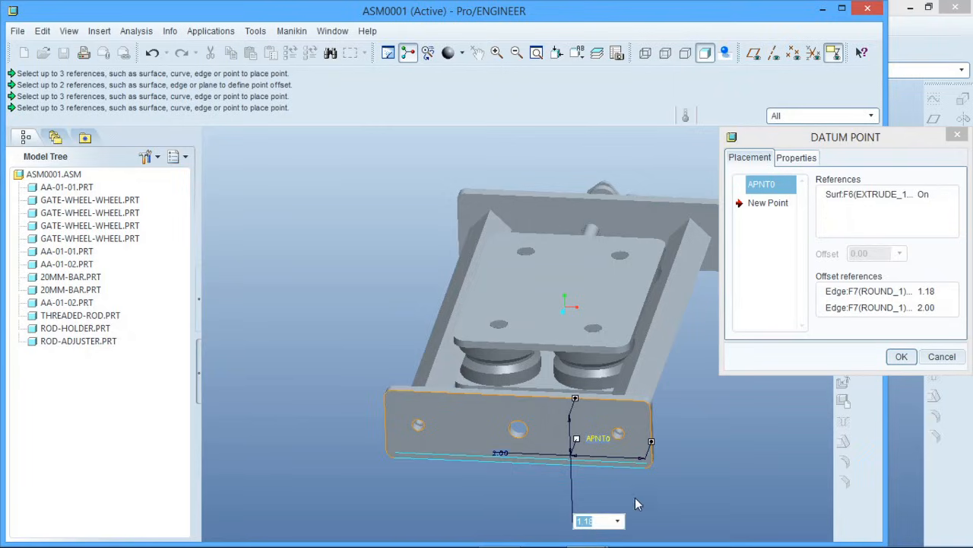
middle_click_drag(635, 498, 643, 470)
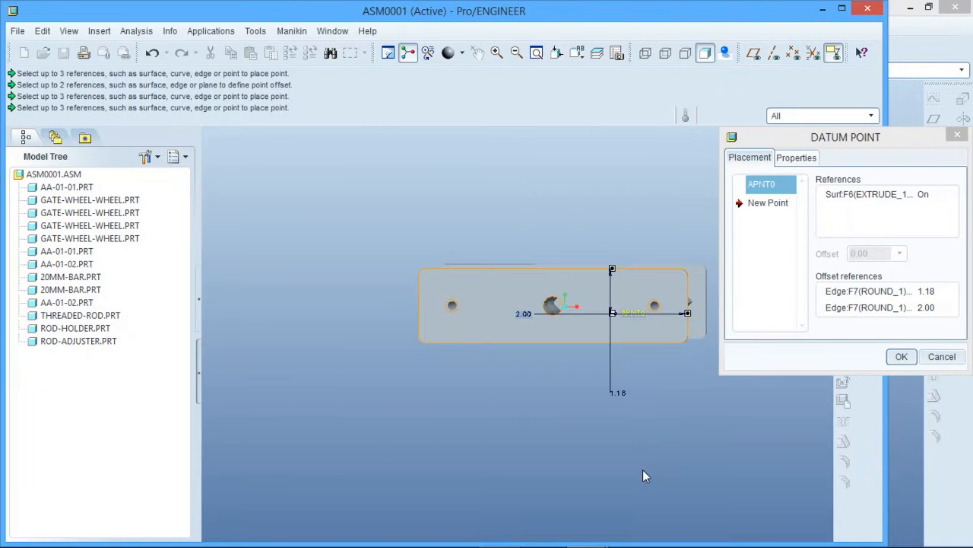
double_click(625, 394)
type("1")
key("Return")
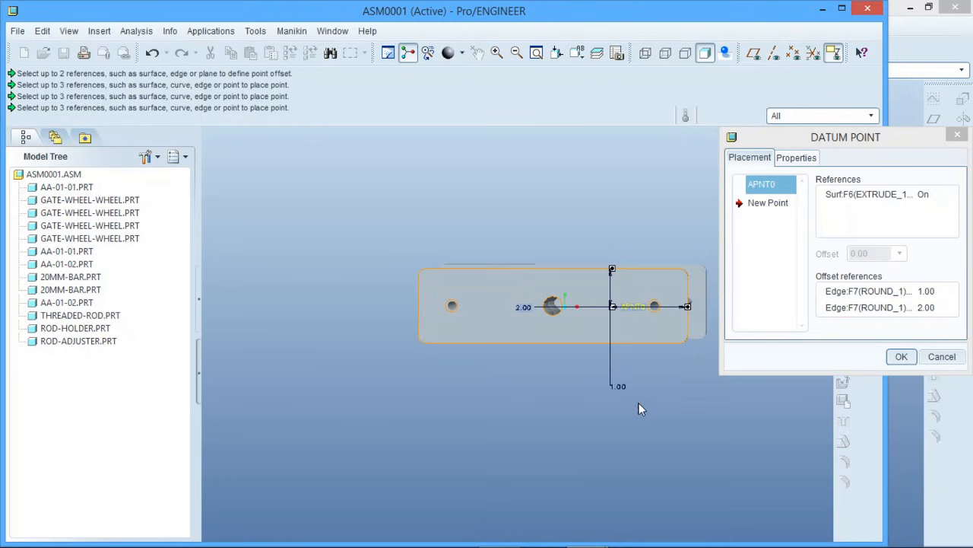
scroll(641, 409, "up", 4)
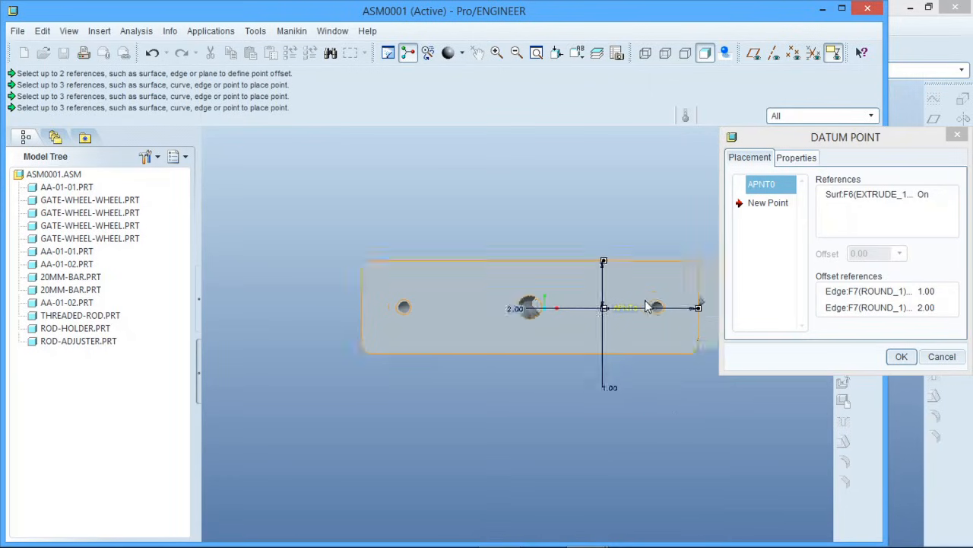
left_click(901, 357)
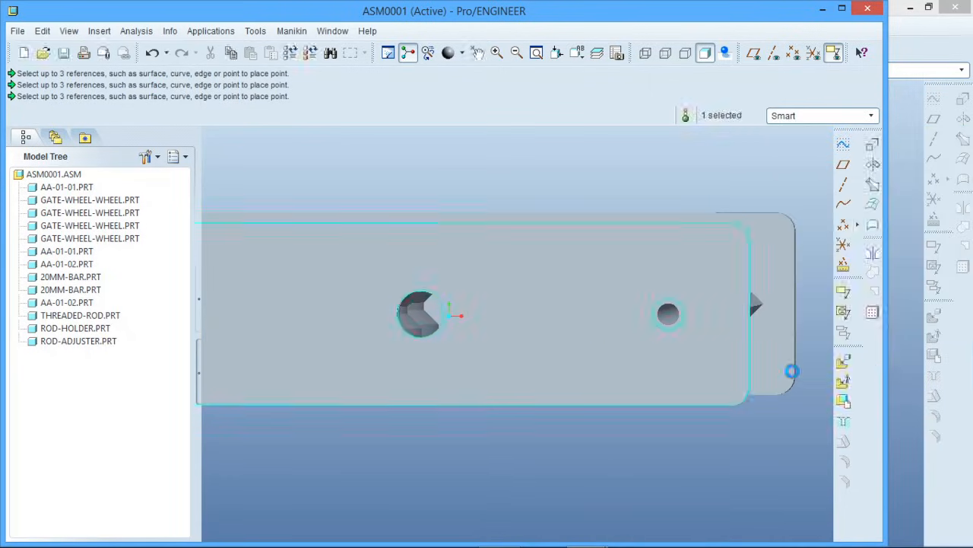
Turn on the display of datum points and view the new point on the end plate
middle_click_drag(581, 334, 576, 351)
scroll(654, 306, "down", 4)
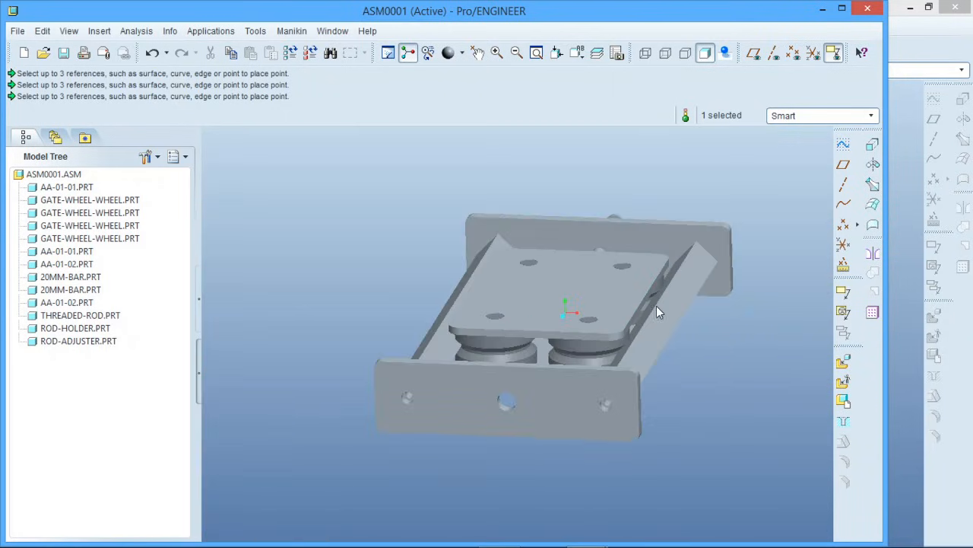
left_click(793, 55)
middle_click_drag(587, 438, 595, 438)
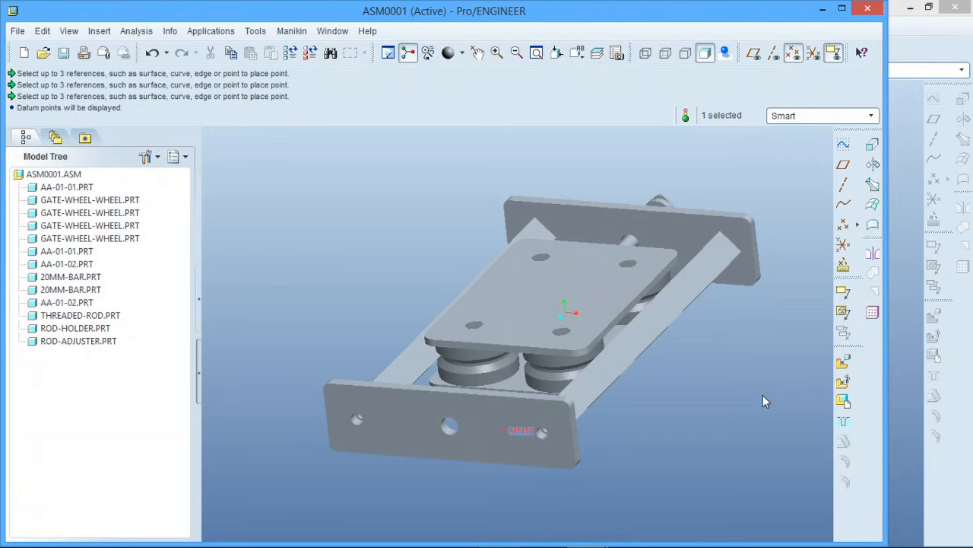
Add 20mm-bar.prt to the assembly and constrain its drilled end face to datum point APNT0 with a point-on-surface constraint
left_click(845, 362)
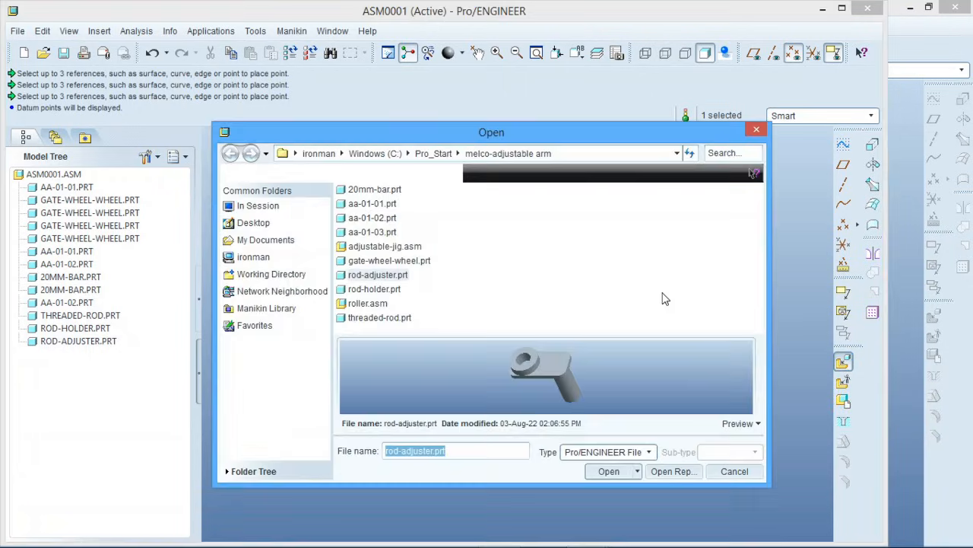
left_click(383, 194)
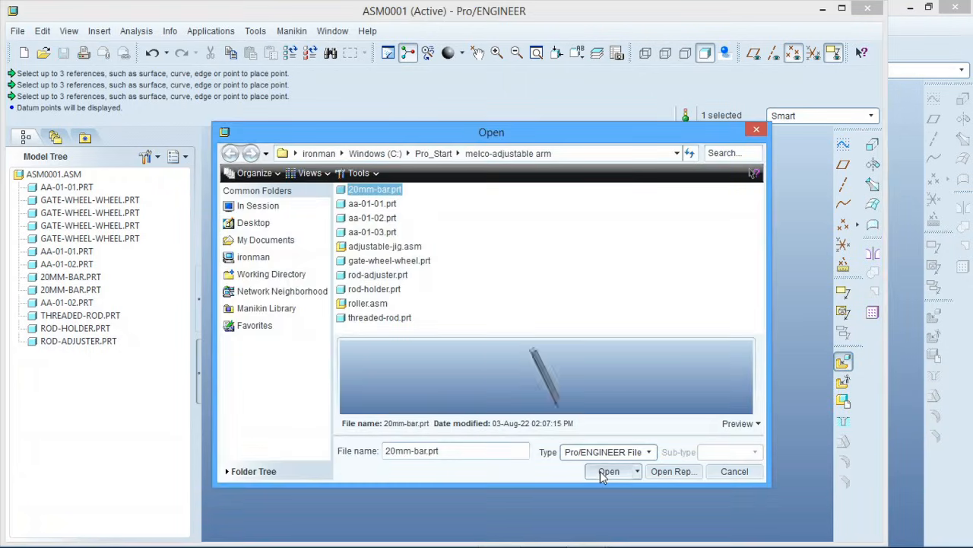
left_click(605, 470)
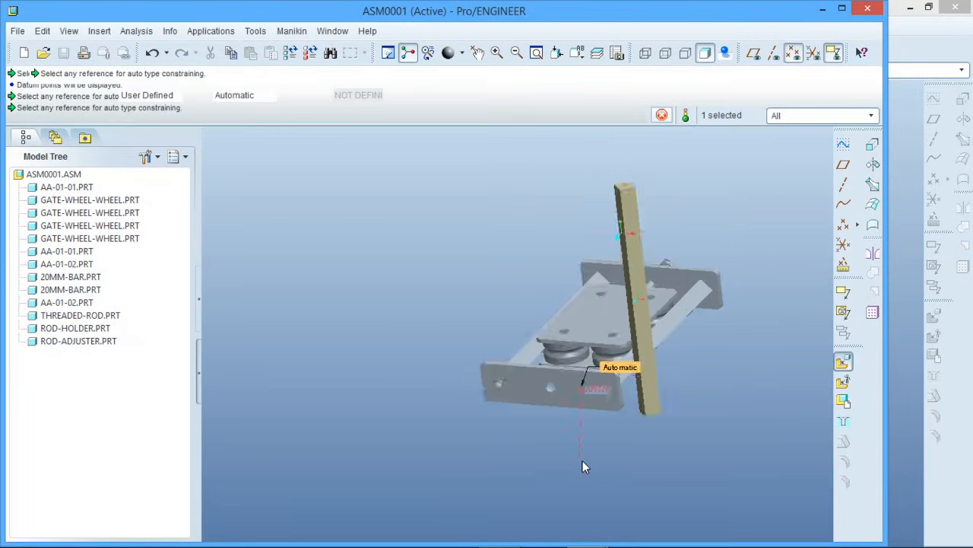
scroll(617, 285, "down", 4)
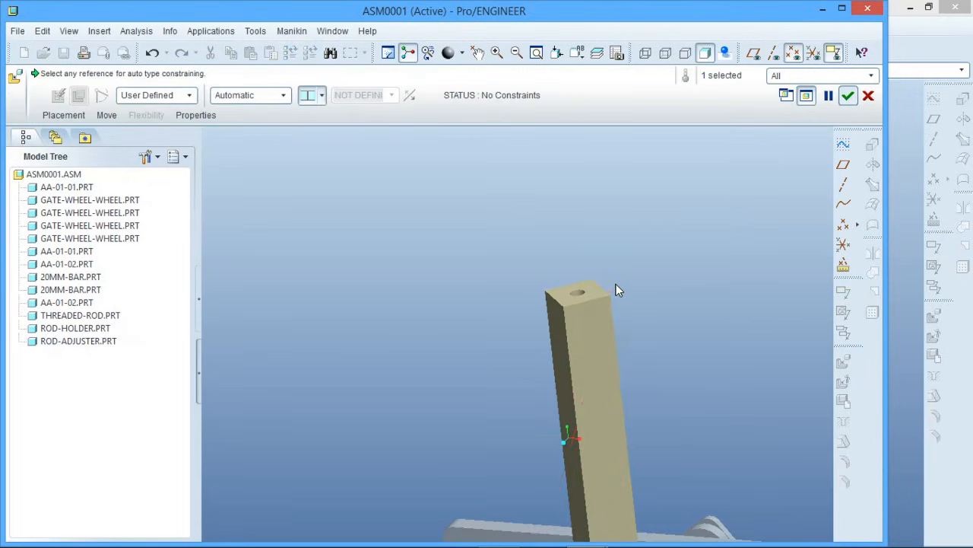
left_click(596, 292)
scroll(636, 288, "up", 6)
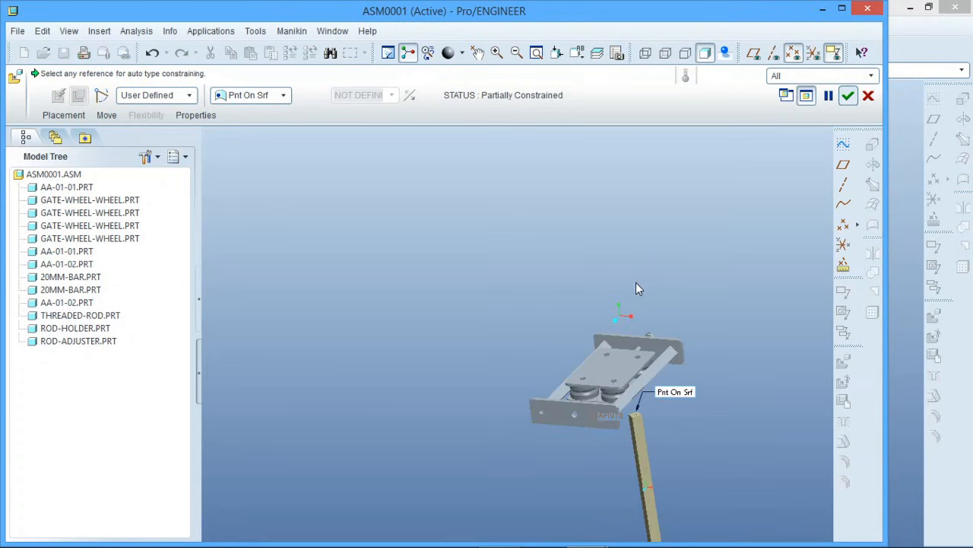
scroll(616, 376, "down", 3)
scroll(615, 380, "down", 2)
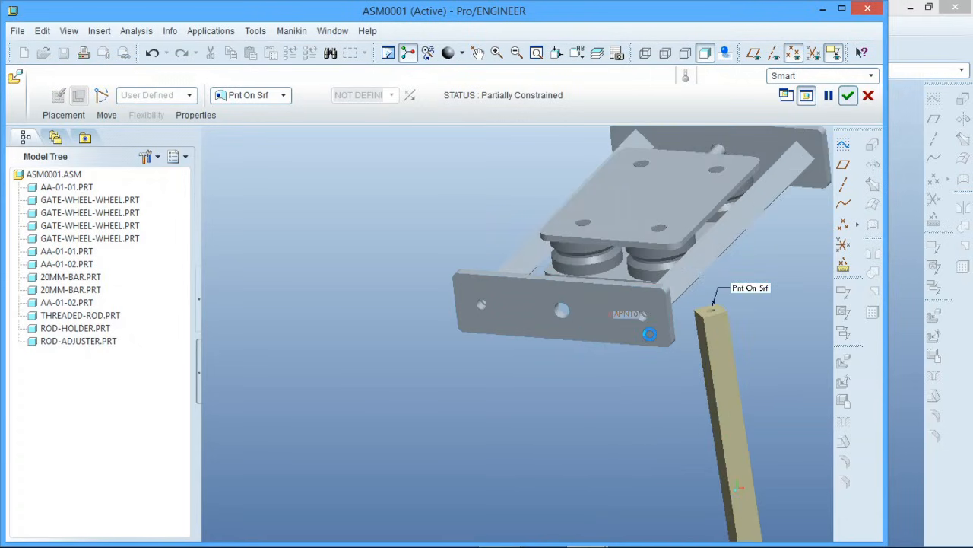
Constrain the new bar's end face coincident with the end plate's outer face and flip the constraint to Mate
left_click(562, 307)
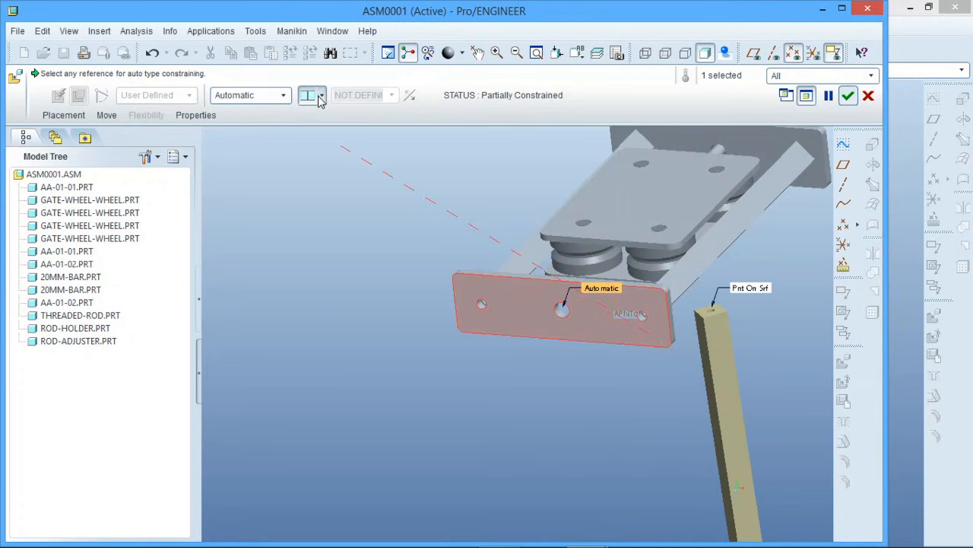
scroll(494, 292, "up", 3)
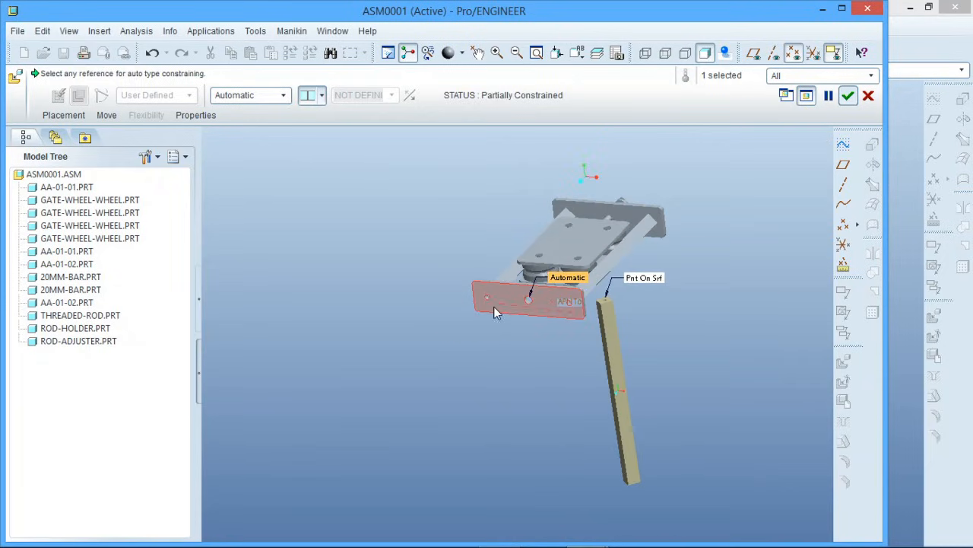
scroll(511, 311, "down", 1)
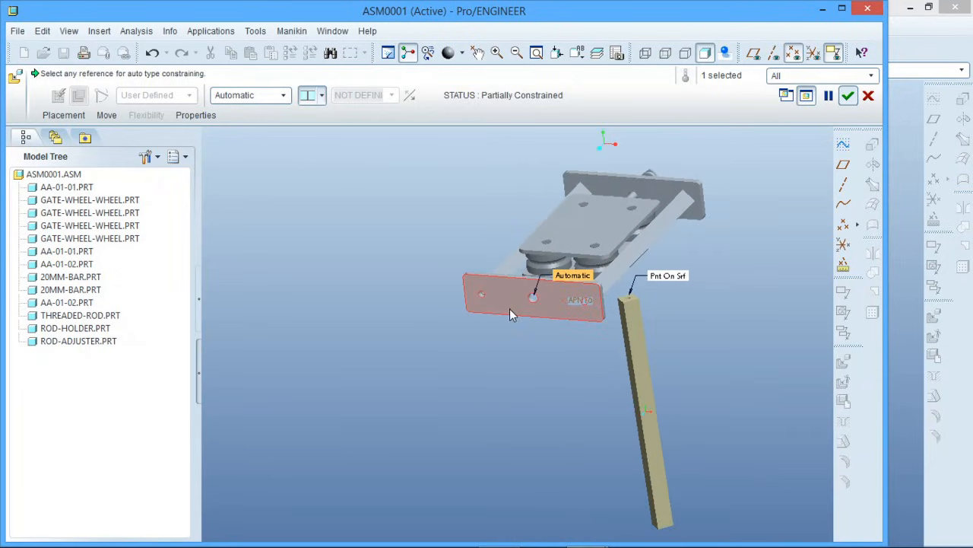
scroll(630, 301, "down", 3)
left_click(617, 309)
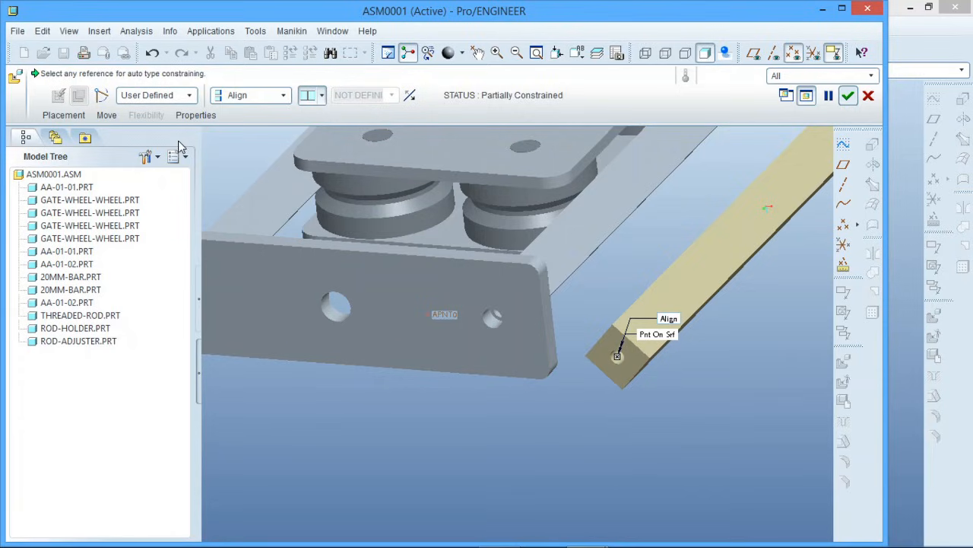
left_click(409, 97)
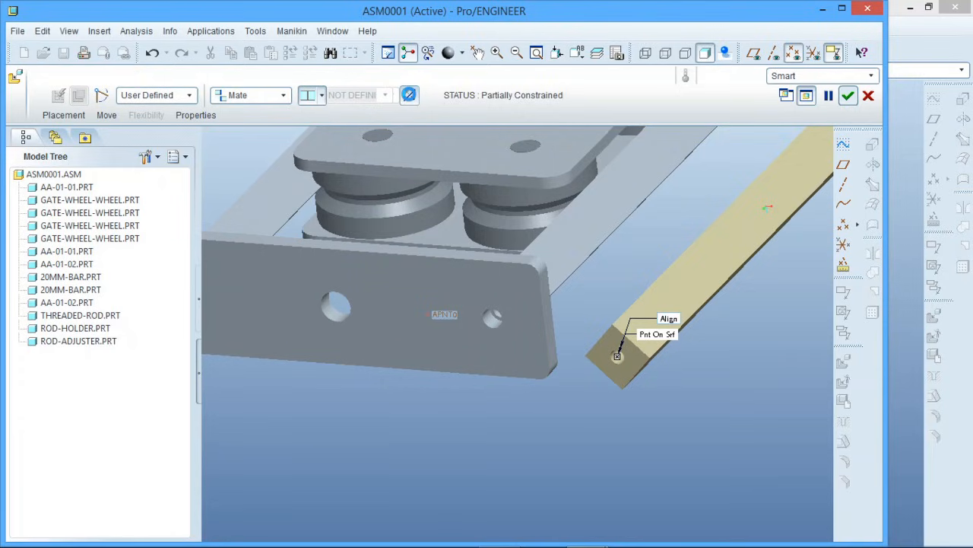
mouse_move(567, 393)
middle_mouse_down()
mouse_move(554, 387)
mouse_move(542, 397)
mouse_move(568, 386)
middle_mouse_up()
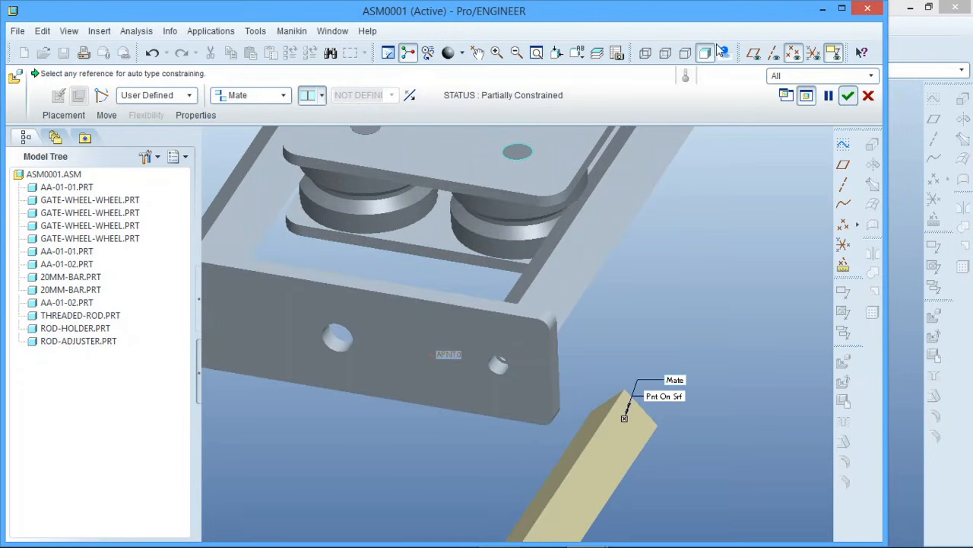
Display the axes and add a constraint placing the new bar's lengthwise axis A_3 on datum point APNT0
left_click(774, 52)
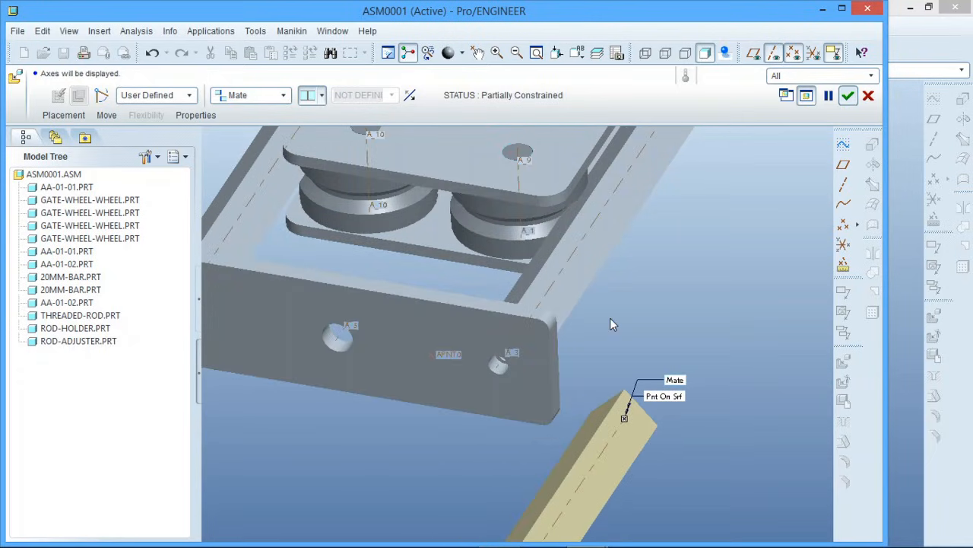
middle_click_drag(610, 318, 456, 376)
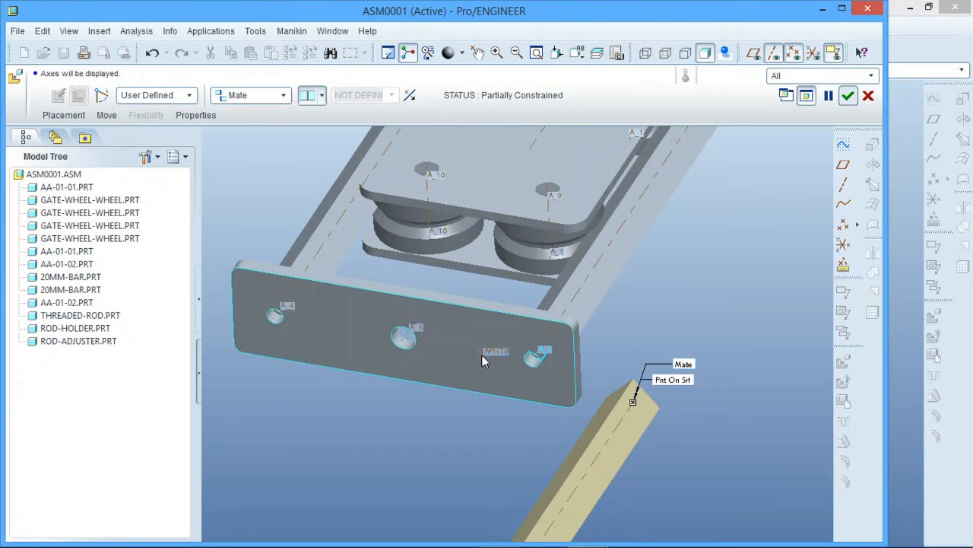
left_click(63, 117)
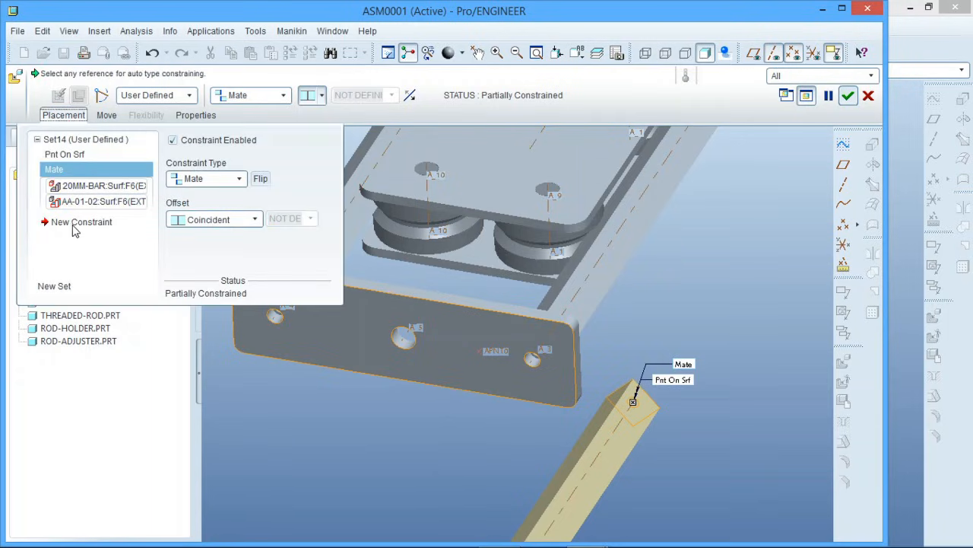
left_click(76, 222)
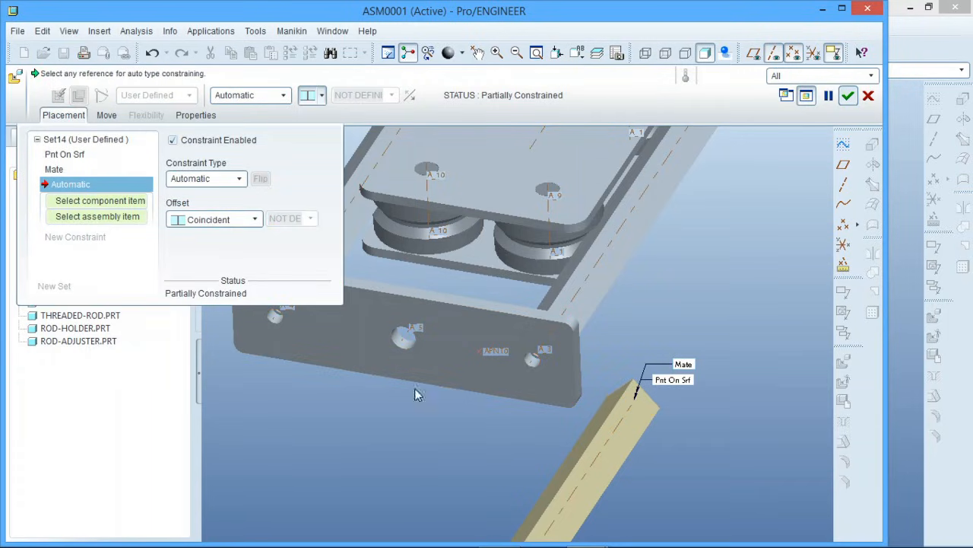
left_click(615, 420)
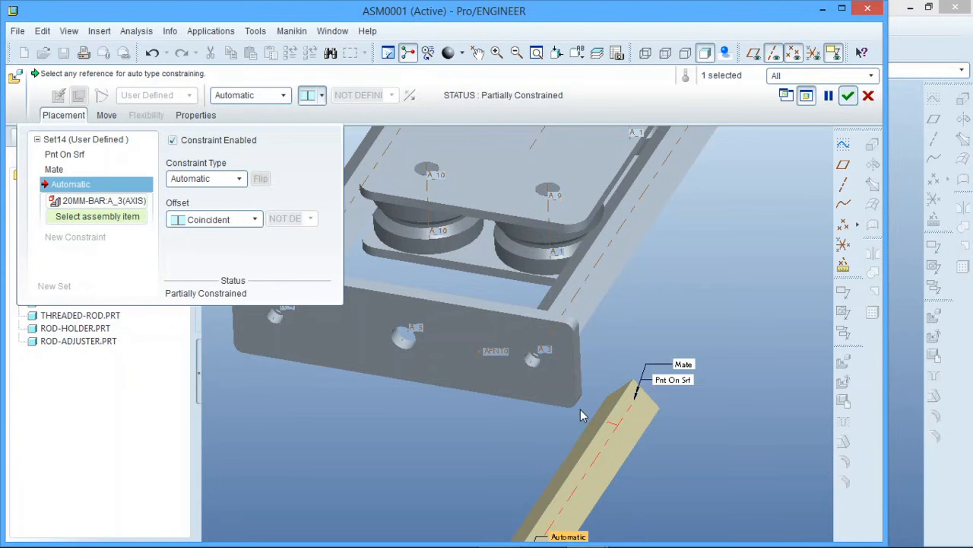
left_click(487, 352)
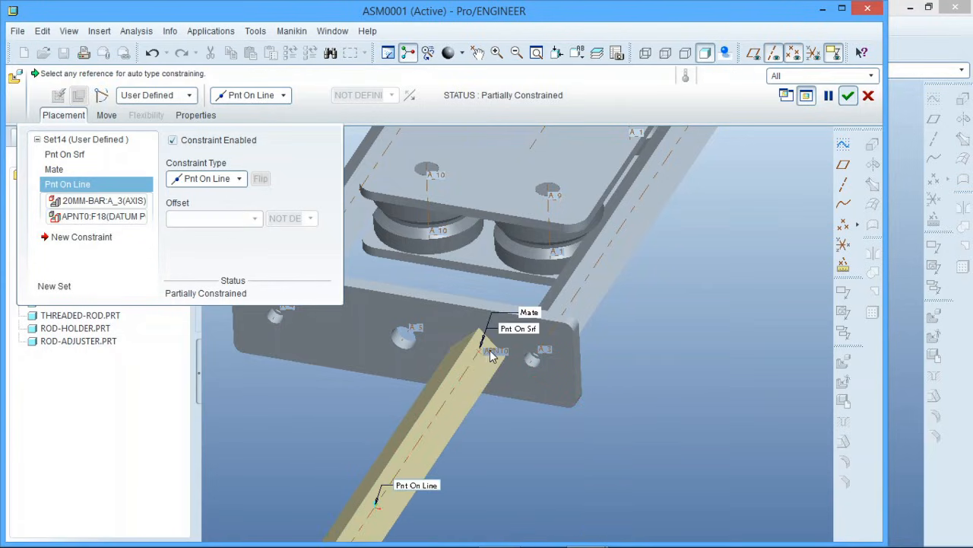
mouse_move(511, 365)
middle_mouse_down()
mouse_move(449, 397)
mouse_move(504, 372)
middle_mouse_up()
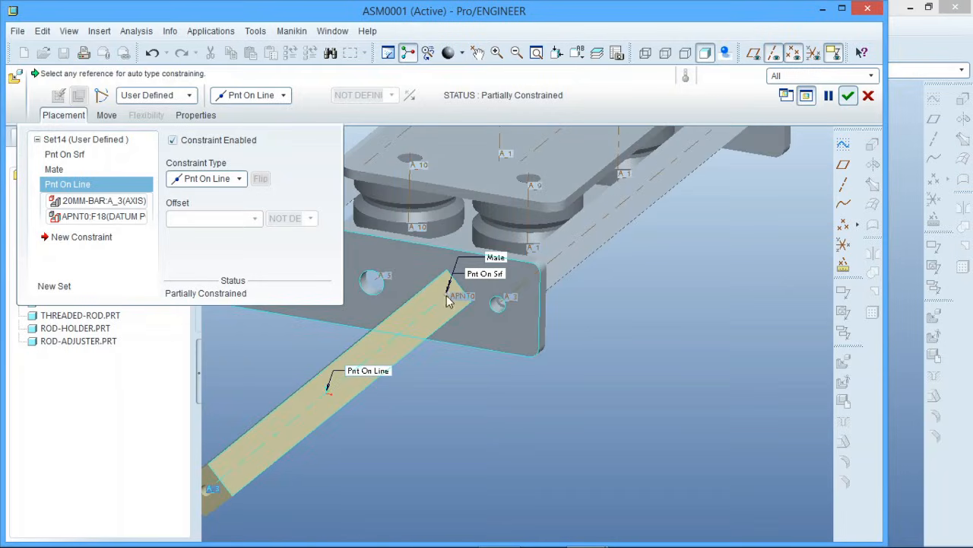
scroll(652, 370, "down", 3)
scroll(670, 380, "up", 2)
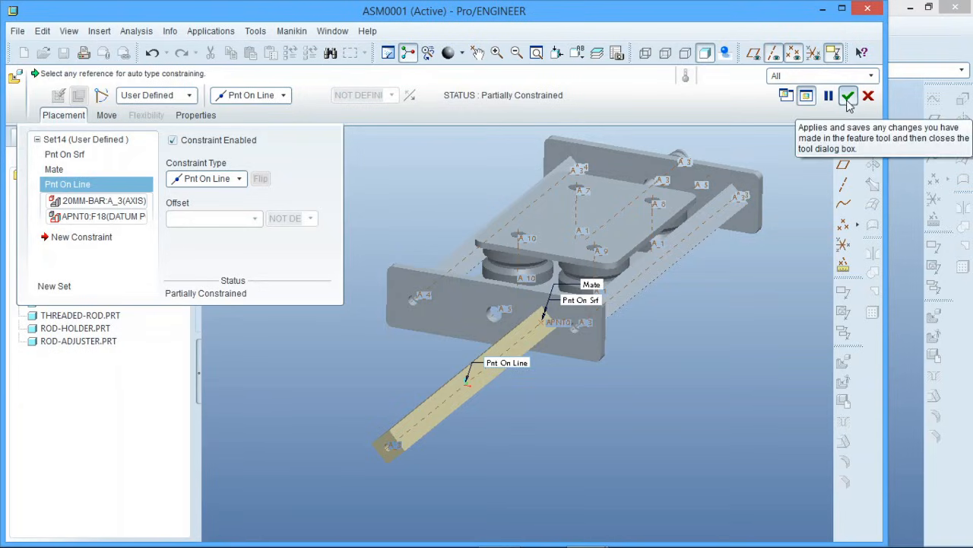
Align the new bar's long side face with the matching face of the existing side bar, set the offset to Oriented, and finish the placement
left_click(81, 237)
scroll(576, 340, "down", 3)
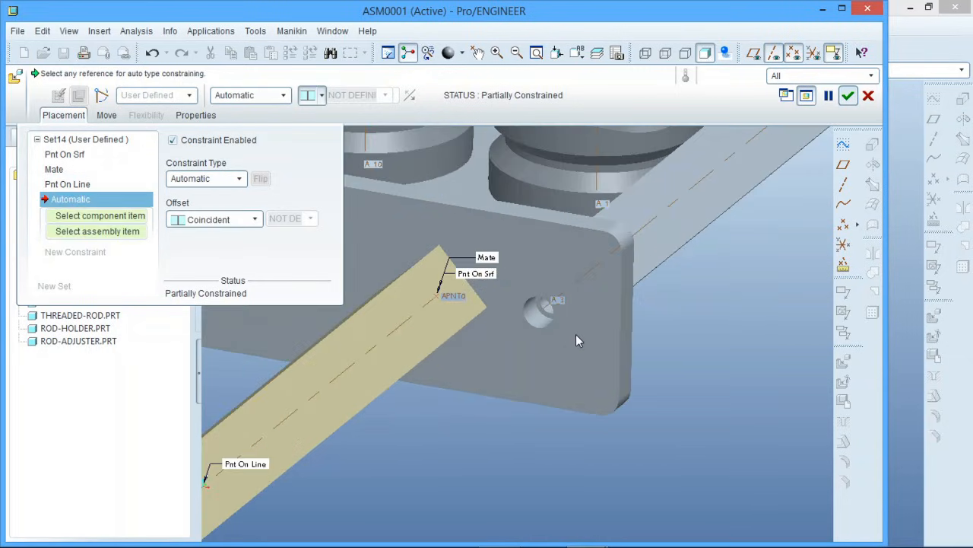
left_click(437, 323)
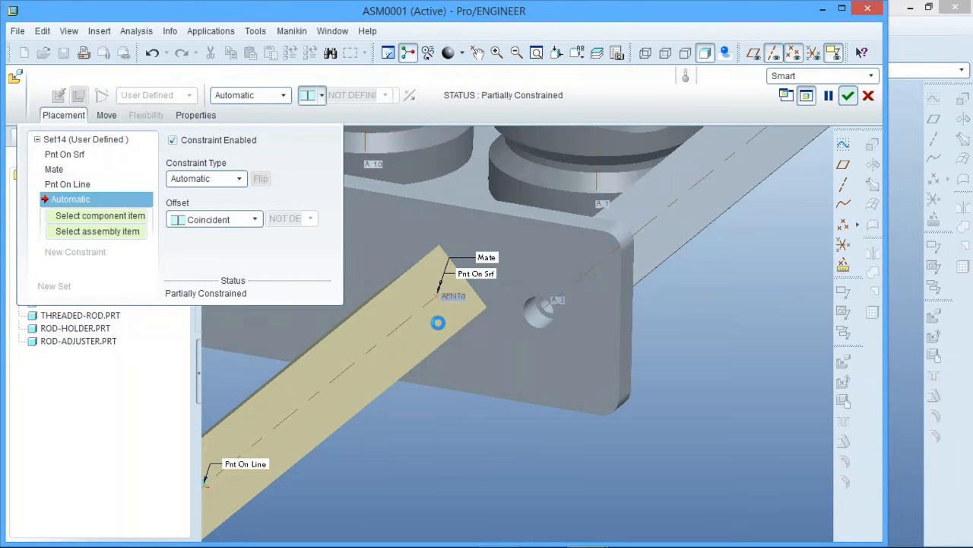
left_click(679, 234)
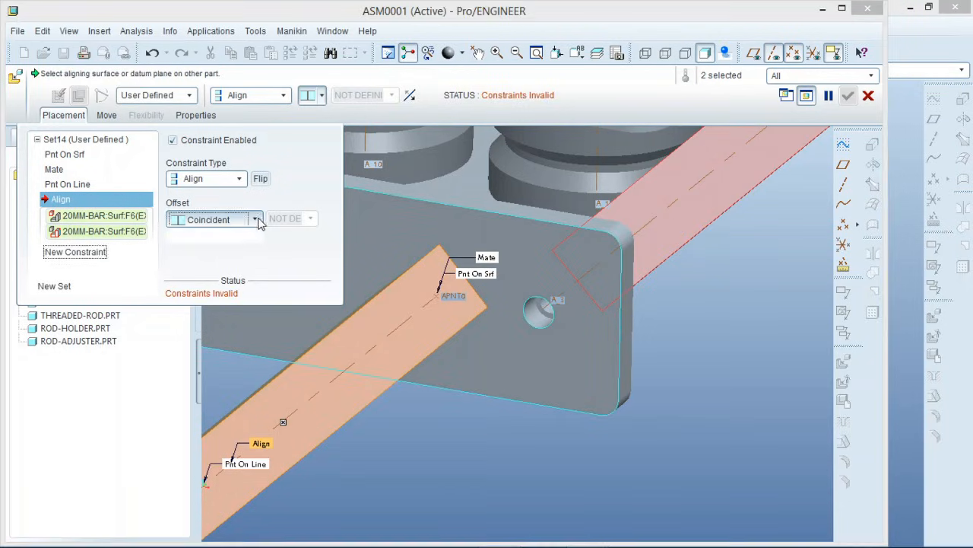
left_click(228, 219)
left_click(245, 251)
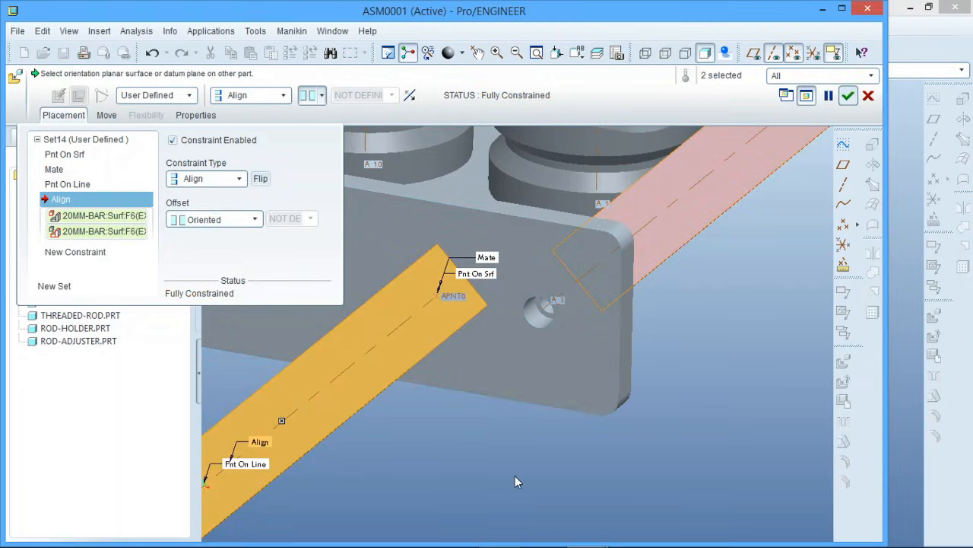
middle_click(515, 478)
Check the placed bar at the end plate and turn off the display of datum points and axes
scroll(514, 473, "up", 3)
middle_click_drag(500, 462, 546, 371)
scroll(465, 342, "up", 2)
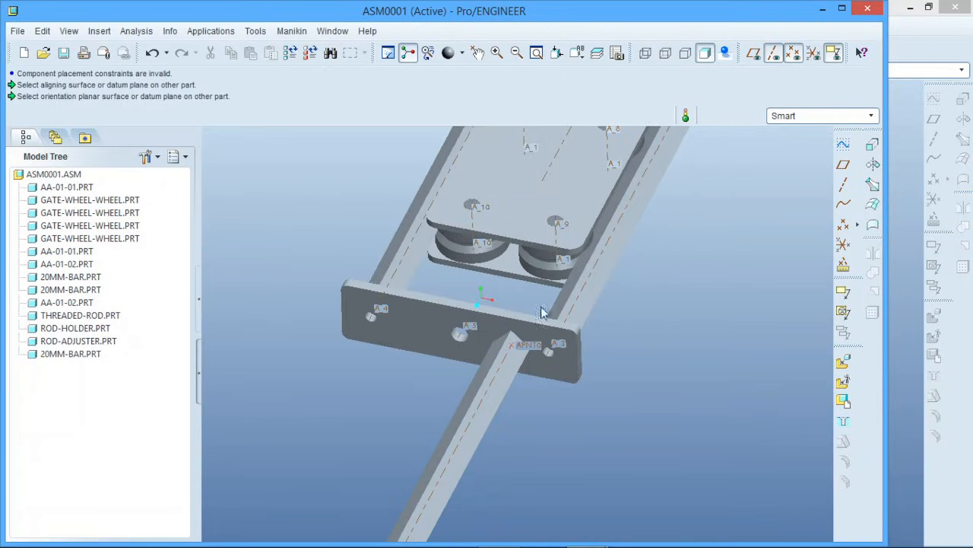
scroll(515, 313, "up", 2)
scroll(515, 313, "down", 3)
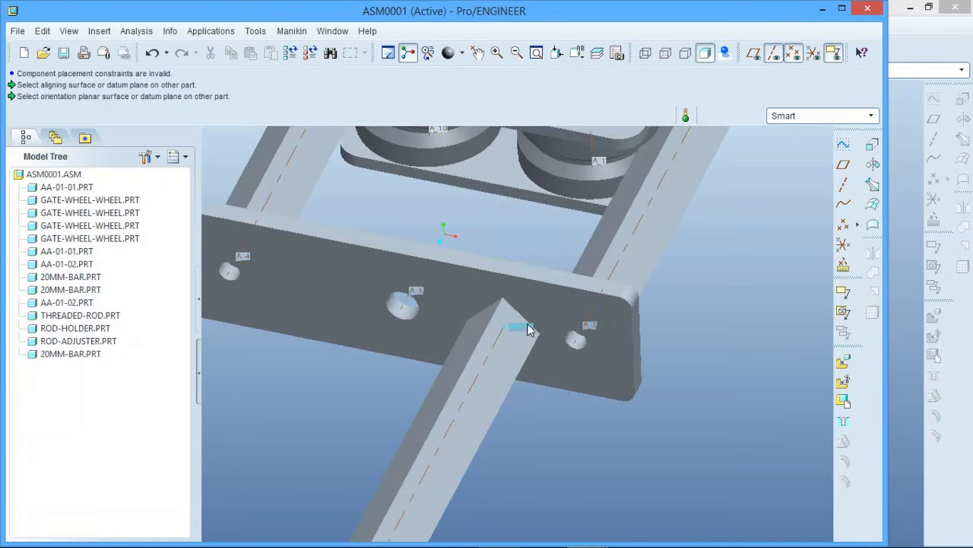
scroll(515, 312, "up", 6)
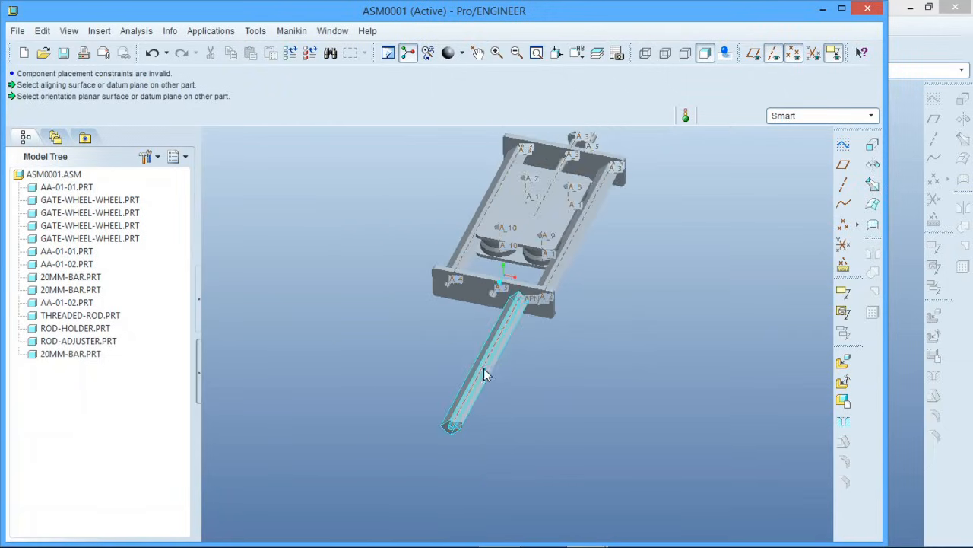
left_click(793, 54)
left_click(775, 56)
scroll(499, 278, "down", 2)
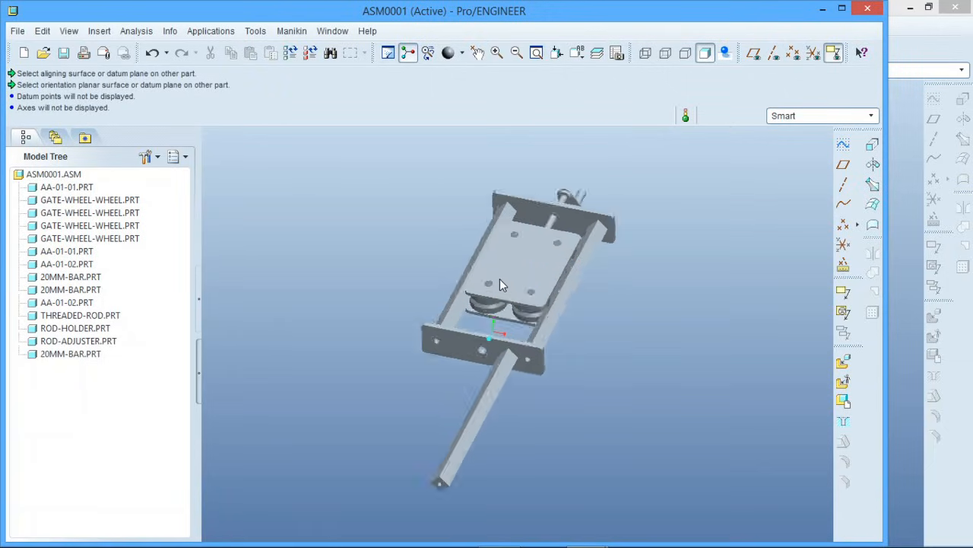